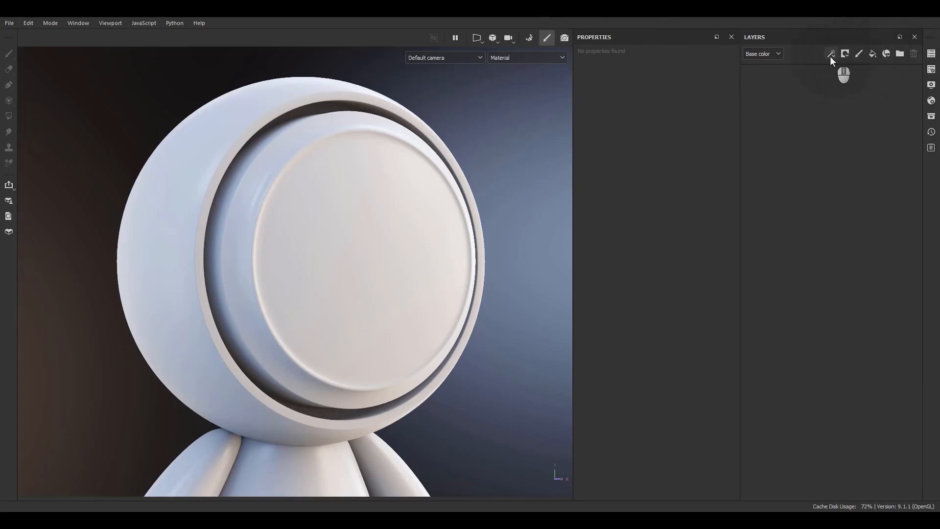
Add a fill layer and show the 3D and 2D views side by side.
left_click(772, 55)
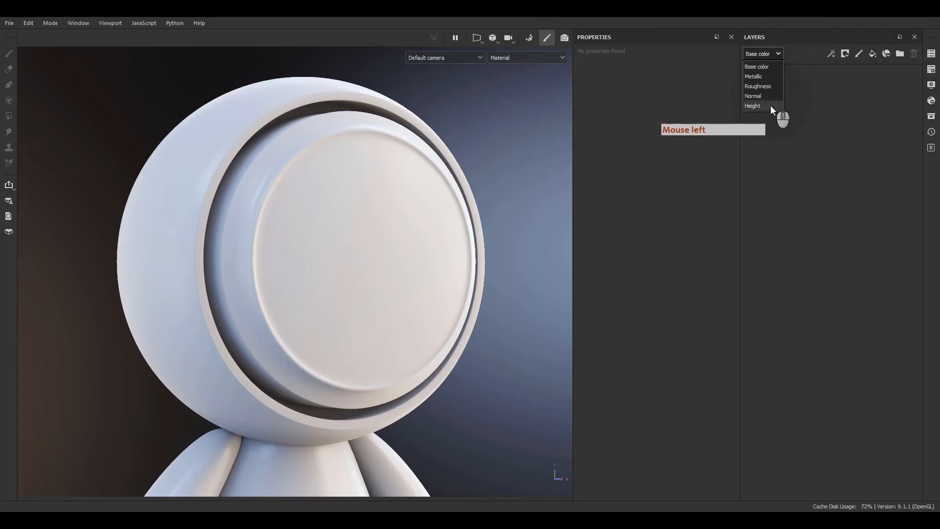
left_click(804, 58)
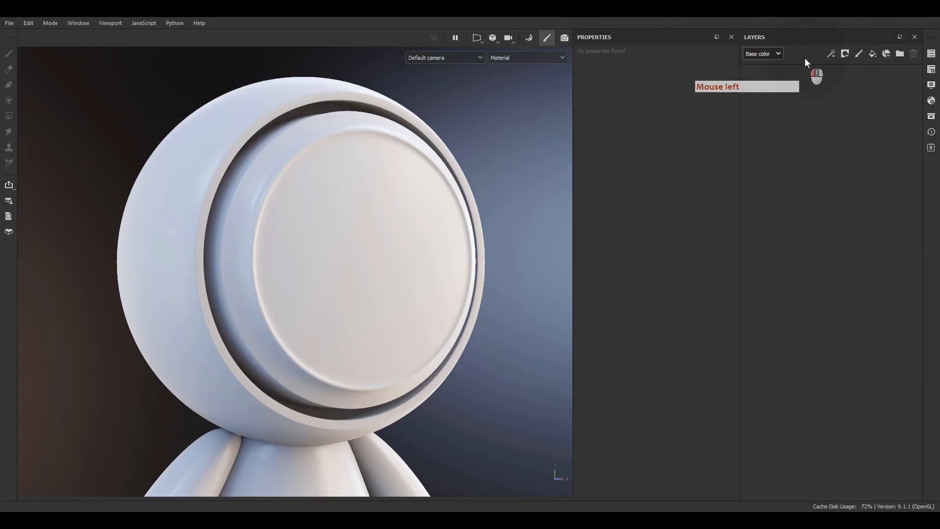
left_click(869, 58)
left_click(780, 80)
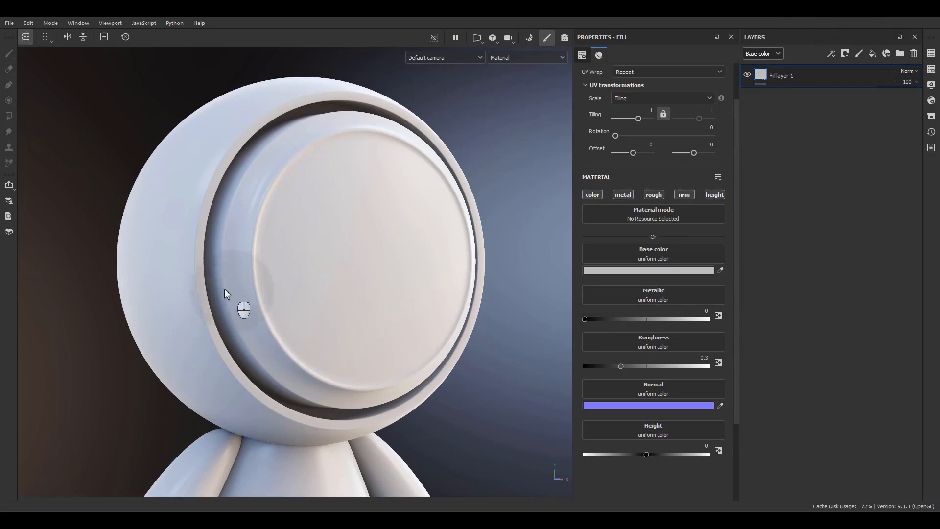
key("F1")
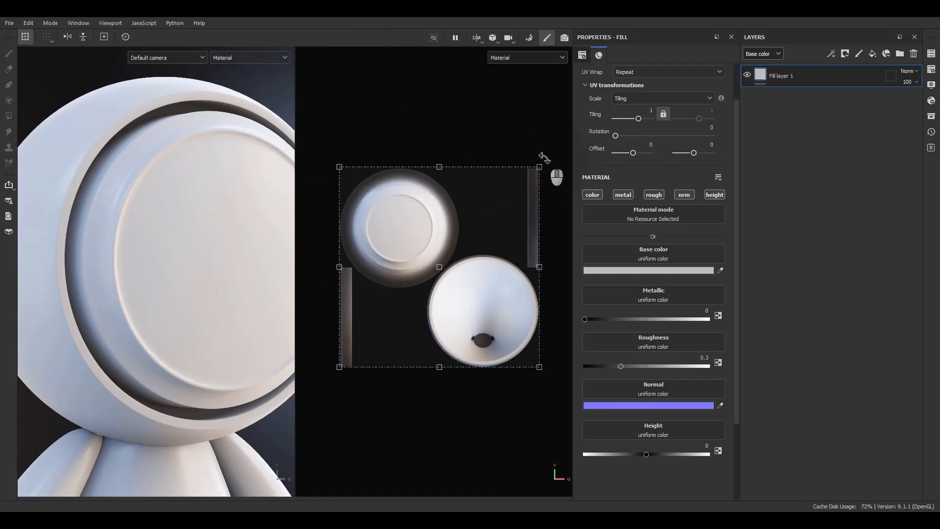
scroll(492, 216, "up", 1)
Set the fill layer's base color to dark red.
left_click(609, 270)
left_click_drag(642, 328, 716, 309)
left_click(752, 224)
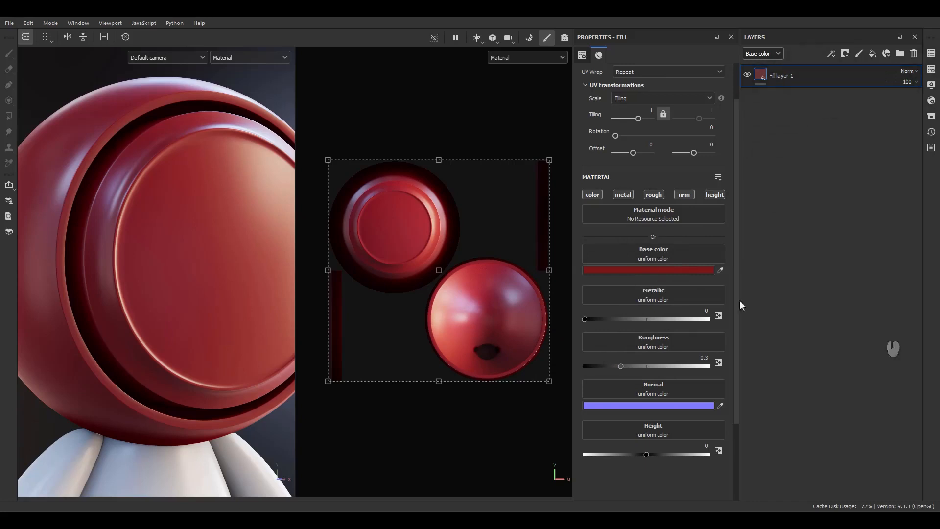
Add a paint layer and paint a wavy light stroke across the lower UV disc in the 2D view.
left_click(856, 55)
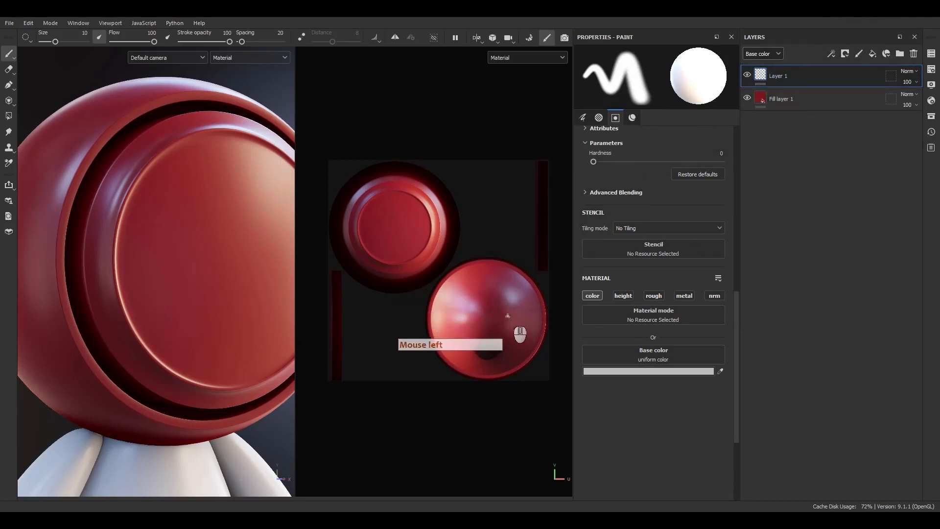
scroll(471, 325, "up", 1)
mouse_move(448, 331)
left_mouse_down()
mouse_move(458, 299)
mouse_move(498, 323)
mouse_move(498, 287)
mouse_move(530, 305)
mouse_move(530, 336)
left_mouse_up()
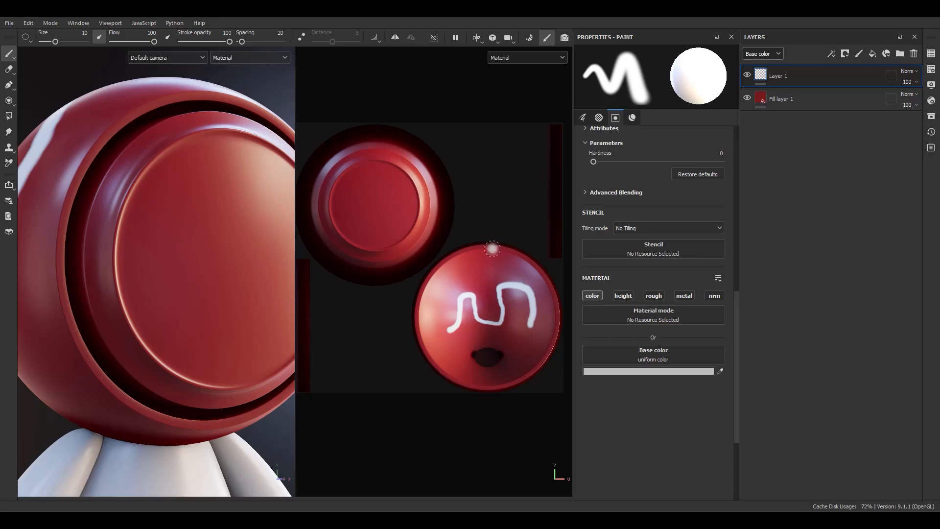
Delete the paint layer that holds the wavy stroke.
left_click(832, 137)
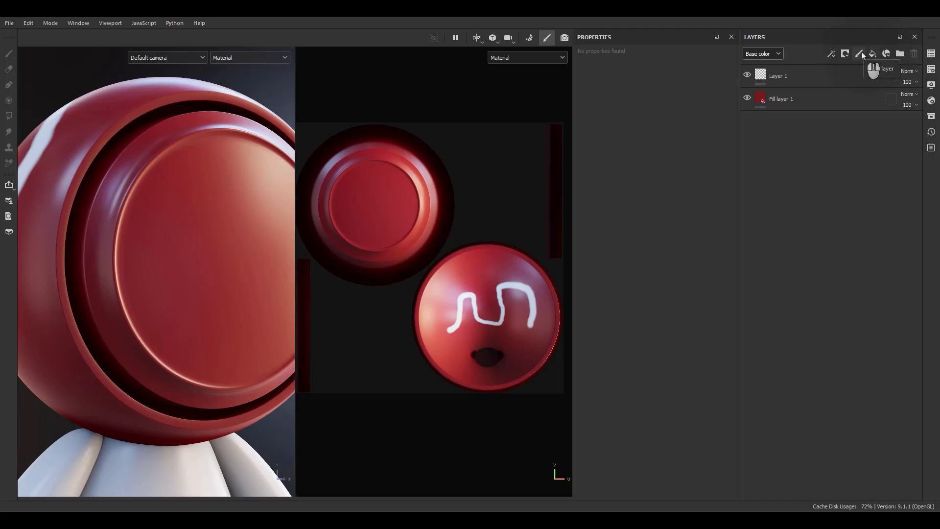
left_click(820, 78)
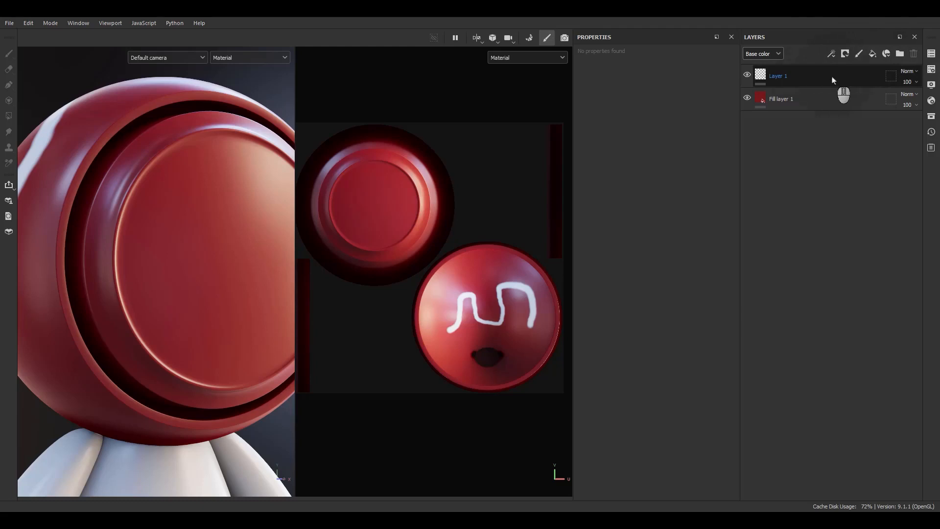
left_click(821, 80)
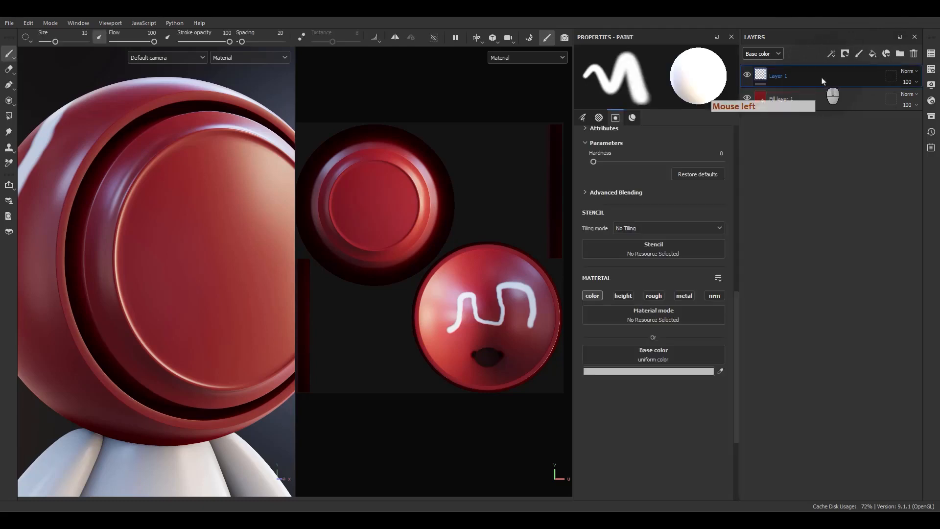
left_click(913, 56)
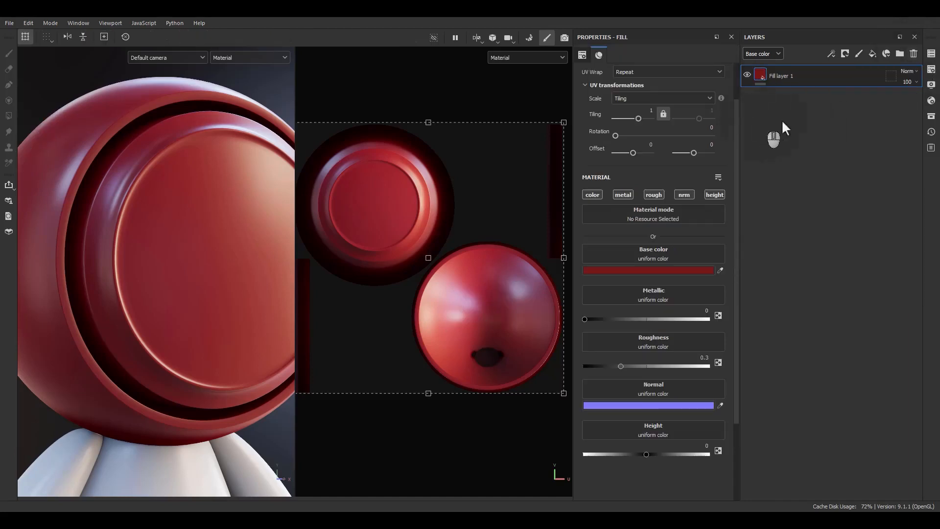
Create a folder and move the red fill layer into it.
left_click(899, 53)
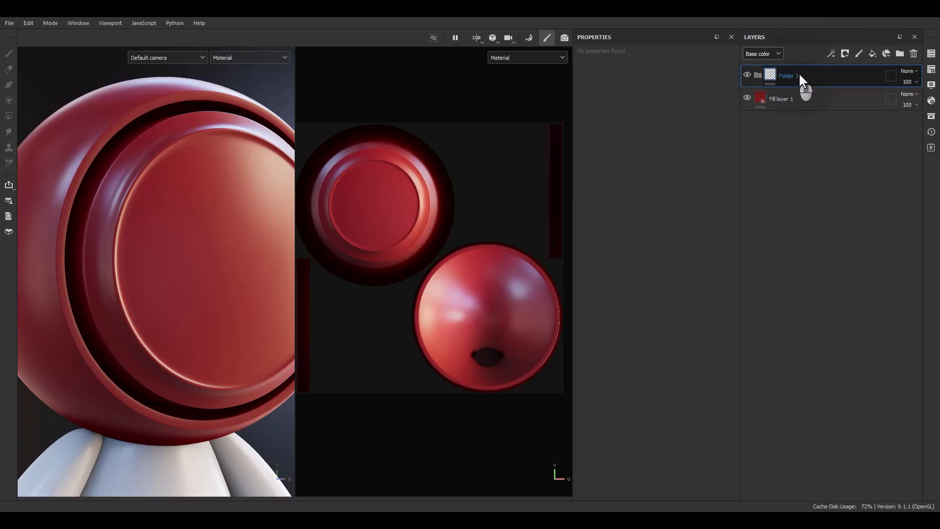
left_click_drag(777, 98, 793, 76)
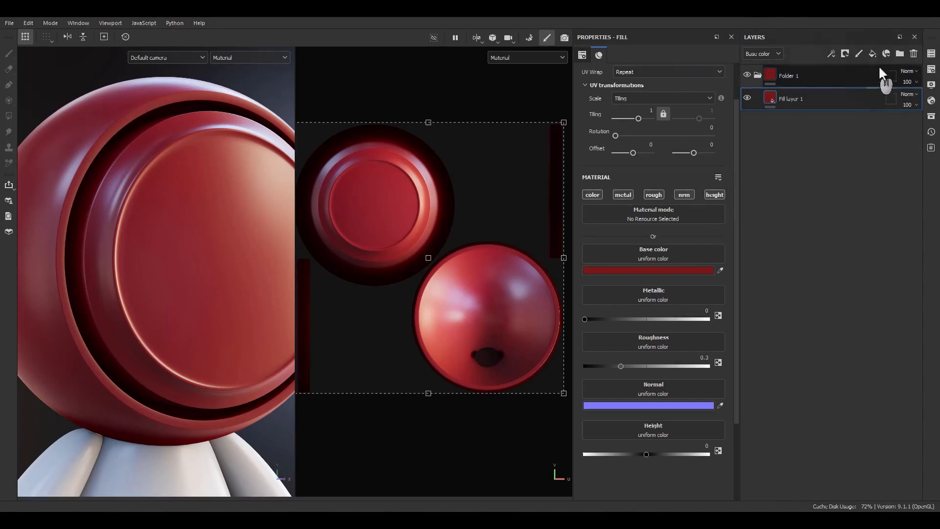
Delete the folder together with the red fill layer to empty the layer stack.
left_click(811, 78, "ctrl")
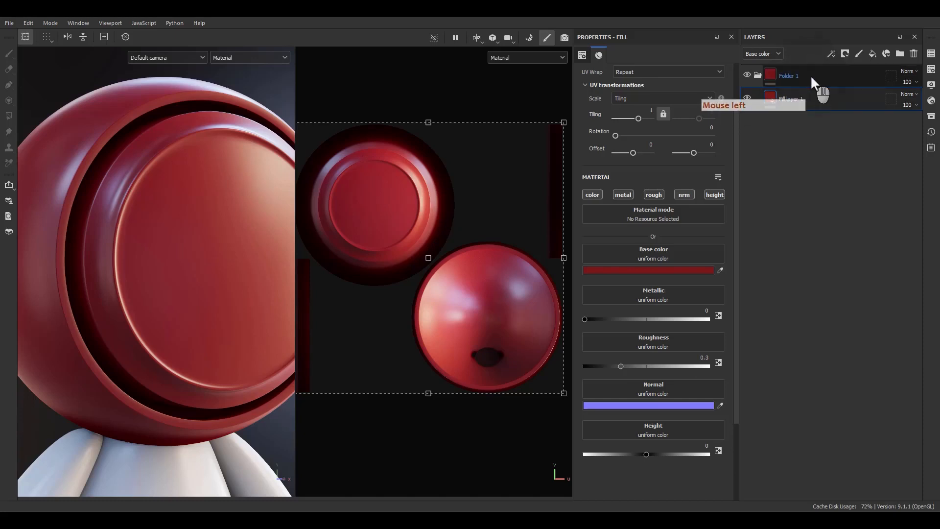
left_click(913, 53)
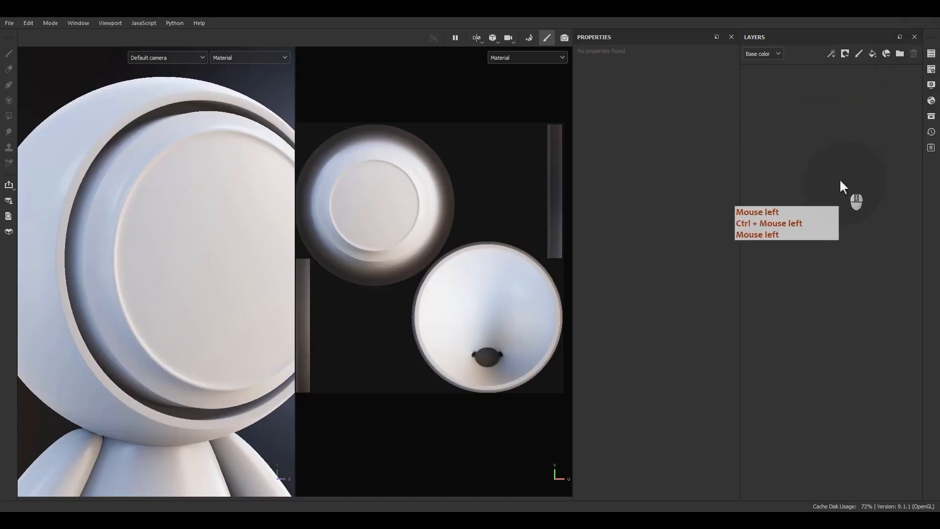
left_click(854, 97)
left_click(826, 127)
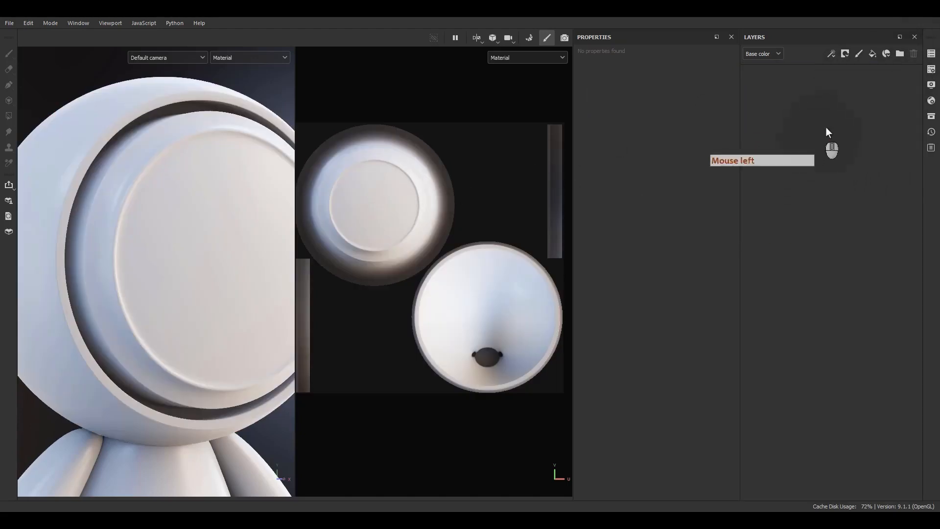
Add a fill layer and set its base color to bright blue.
left_click(873, 54)
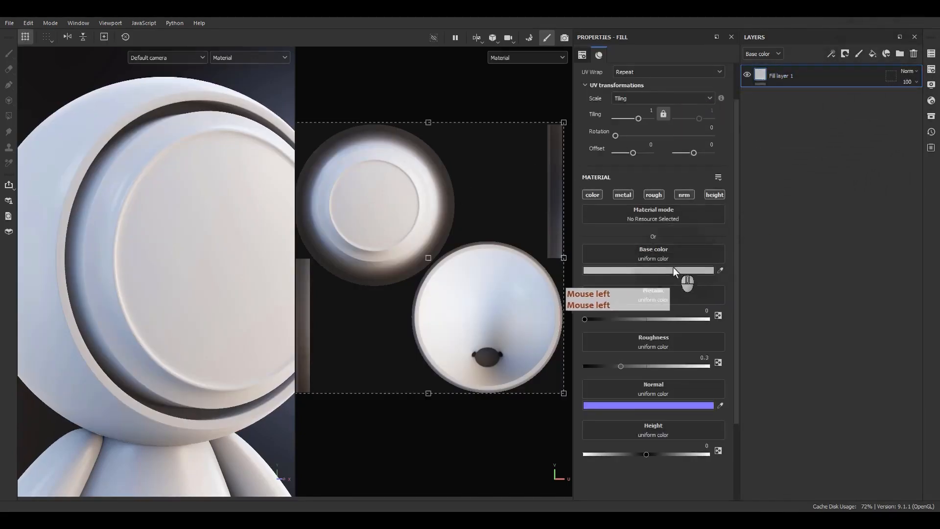
left_click(676, 269)
left_click_drag(691, 293, 737, 259)
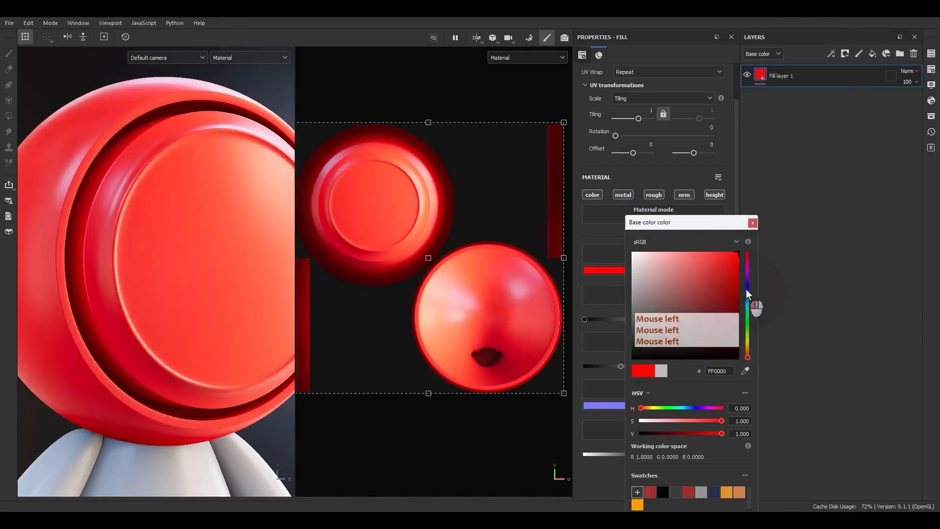
left_click(747, 286)
left_click(752, 223)
Add a second fill layer above the blue one and set its base color to green 28CF00.
left_click_drag(174, 266, 220, 267, "alt")
middle_click_drag(220, 267, 219, 270, "alt")
left_click(829, 118)
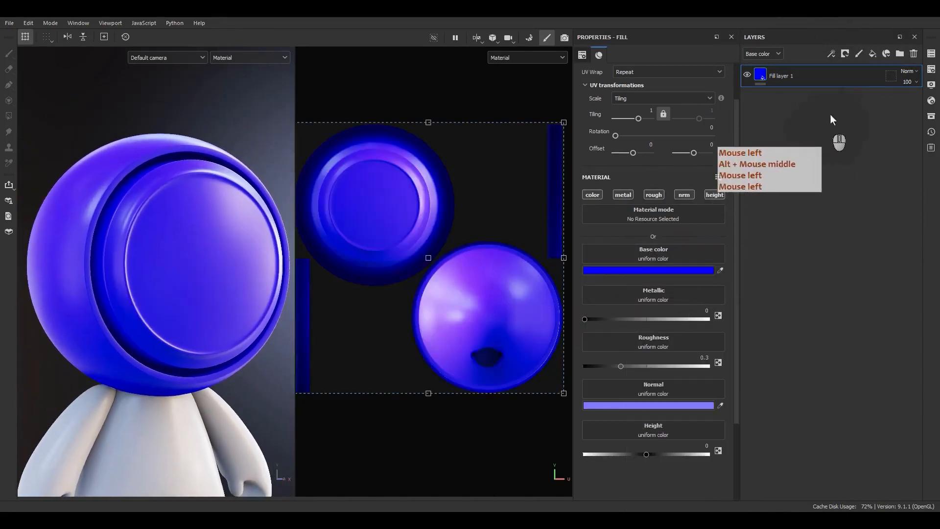
left_click(876, 56)
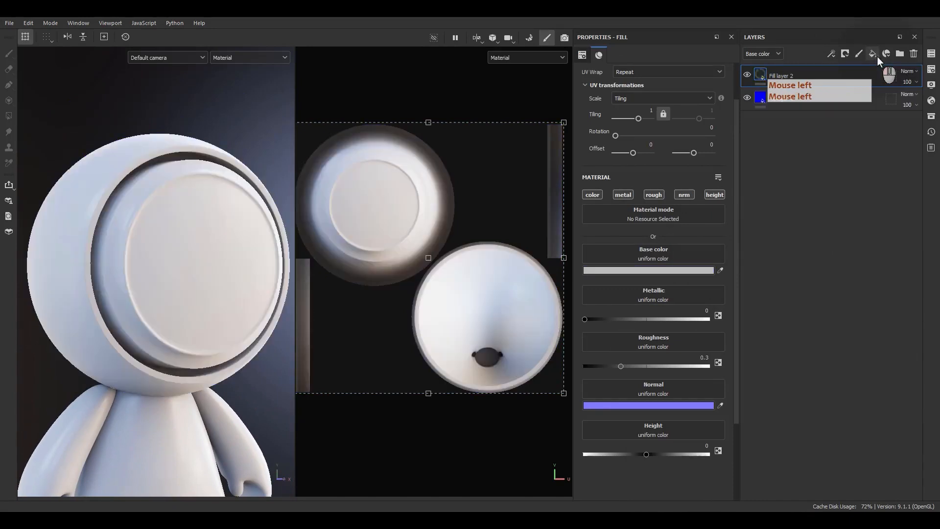
left_click(662, 270)
left_click_drag(705, 281, 735, 279)
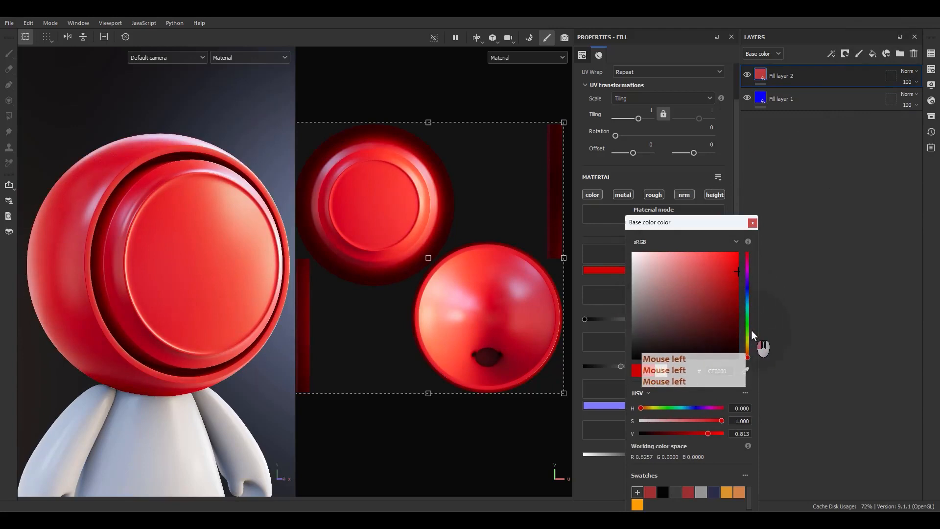
left_click(747, 327)
left_click(830, 188)
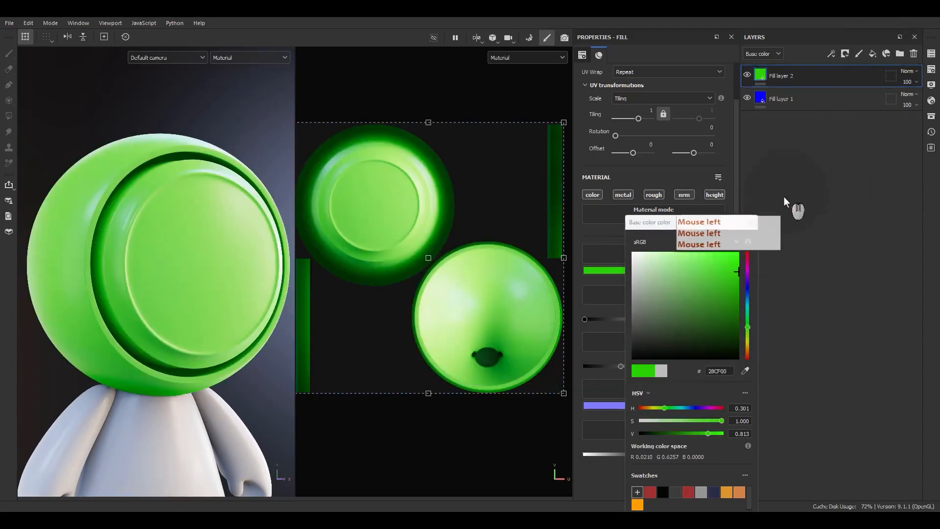
left_click(754, 223)
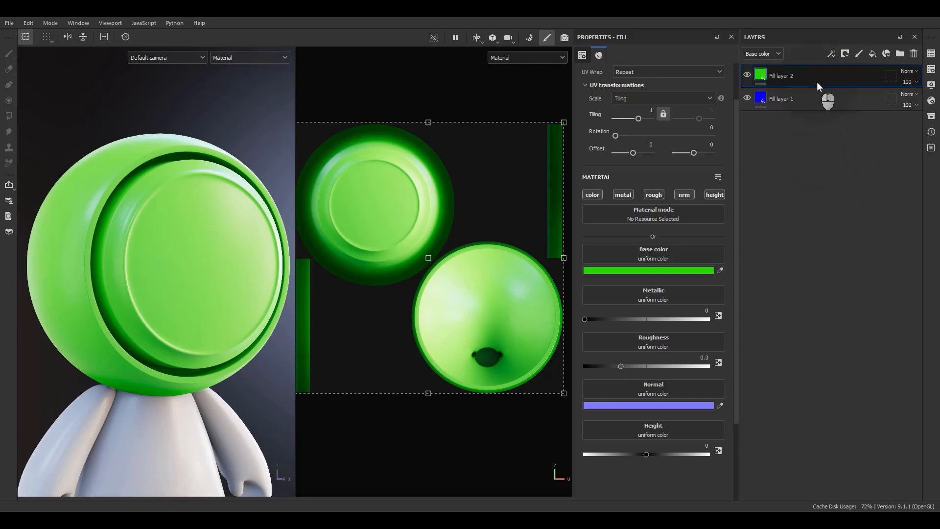
Add a white mask to the green fill layer.
left_click(842, 57)
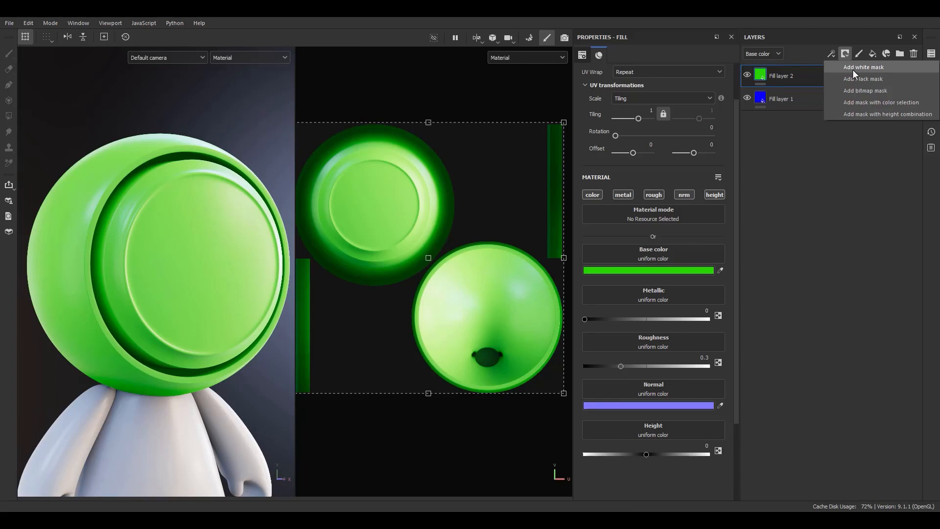
left_click(853, 69)
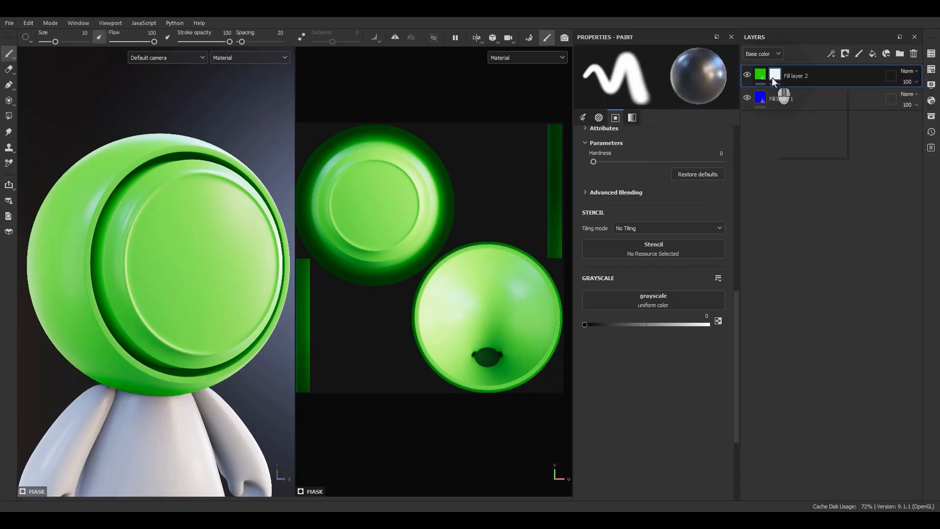
Examine the Mask and Height channels in the viewports, return to Material, and inspect the green layer's white mask on its own.
left_click(512, 53)
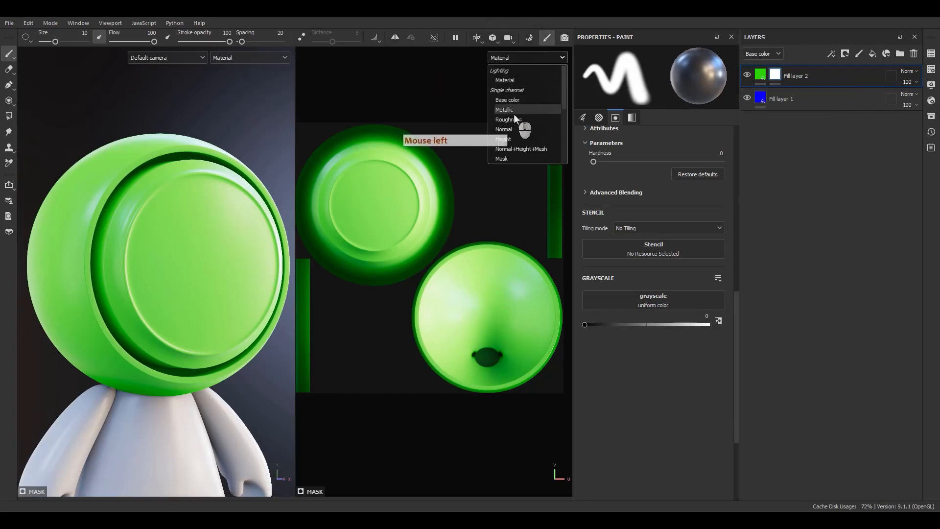
left_click(502, 101)
left_click(512, 57)
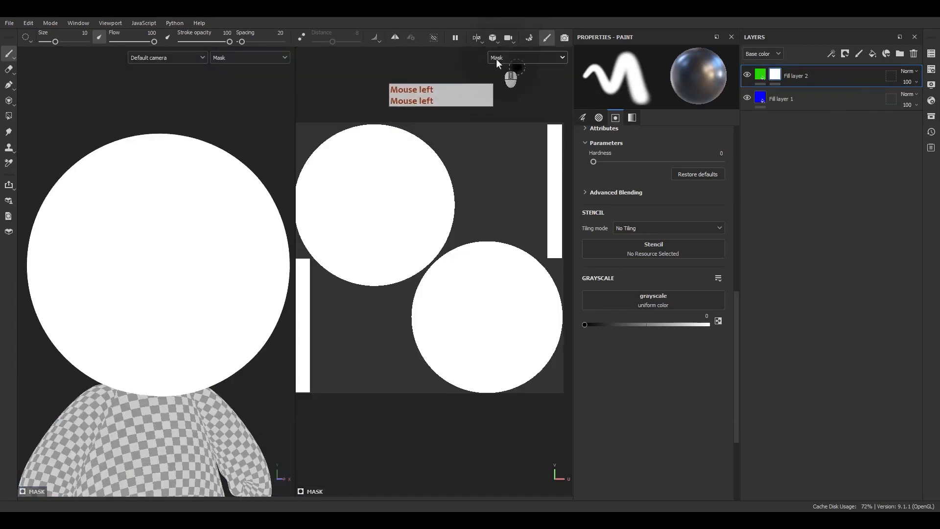
scroll(505, 128, "down", 2)
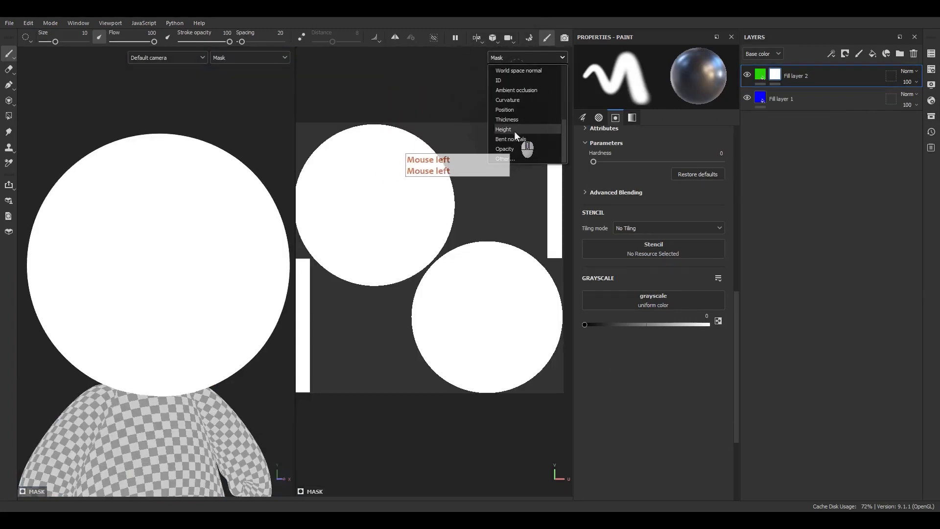
left_click(786, 146)
left_click(788, 101)
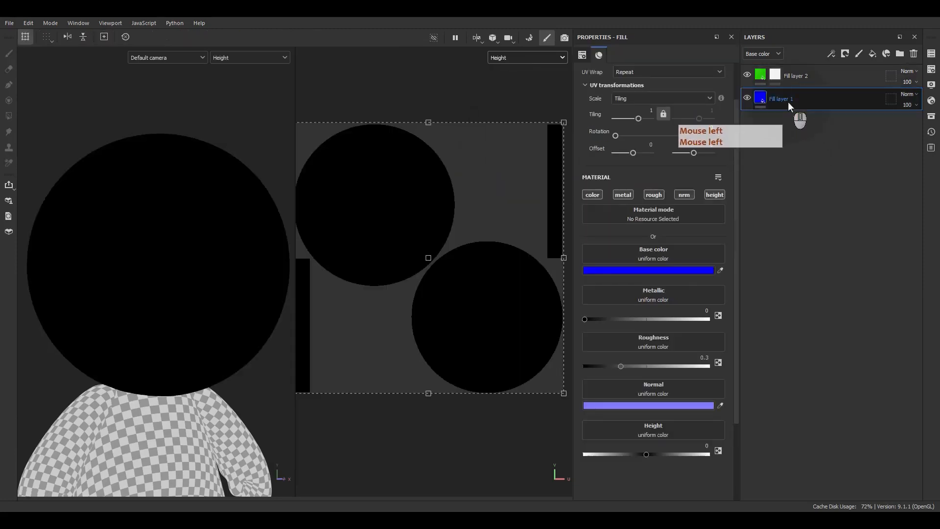
key("m")
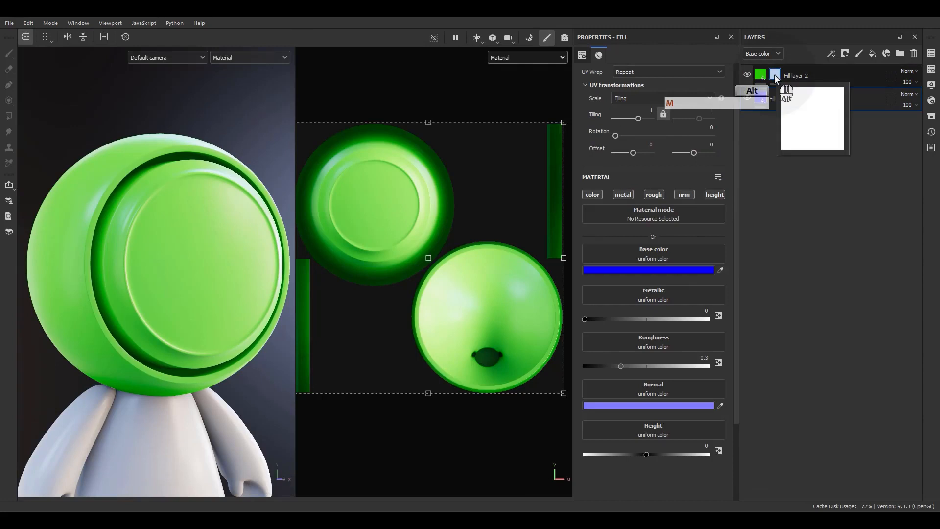
left_click(773, 74, "alt")
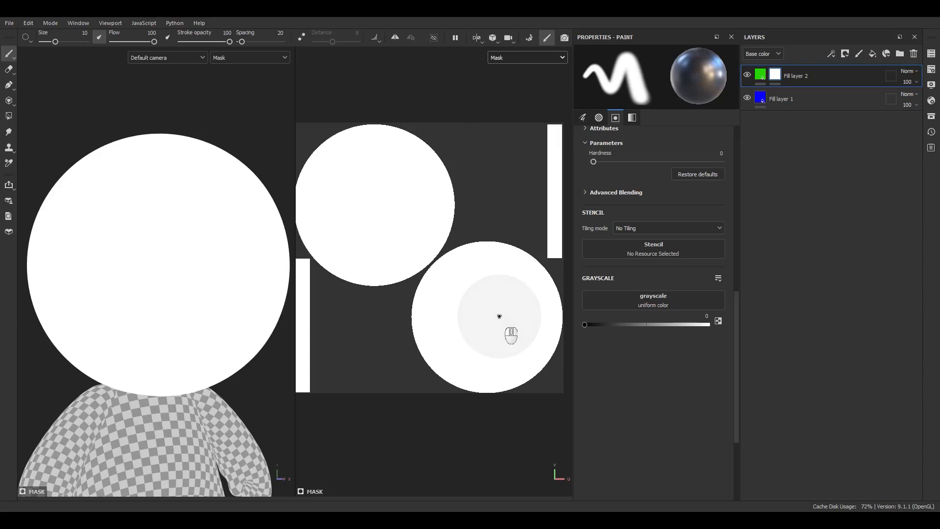
Replace the green fill layer's white mask with a black mask.
left_click(846, 56)
left_click(850, 80)
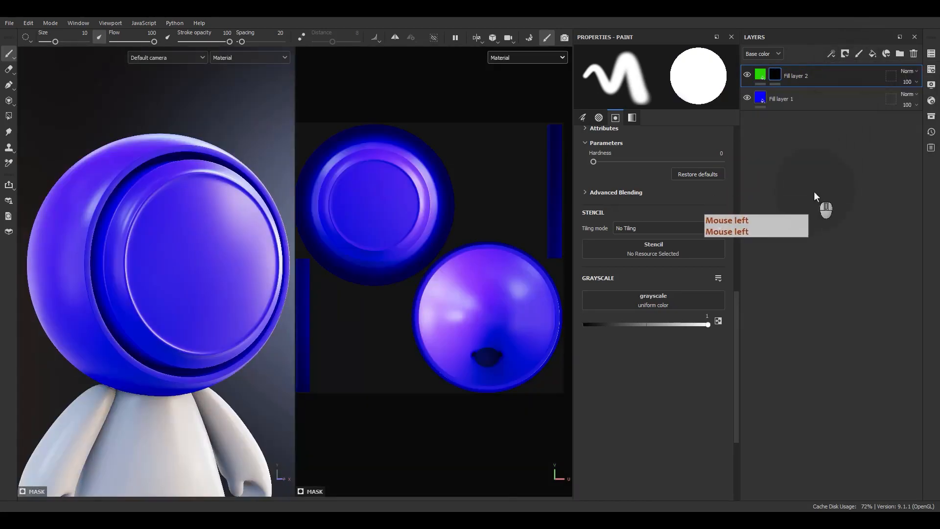
Select the green layer's fill content and display its black mask on its own in the viewports.
left_click(760, 76)
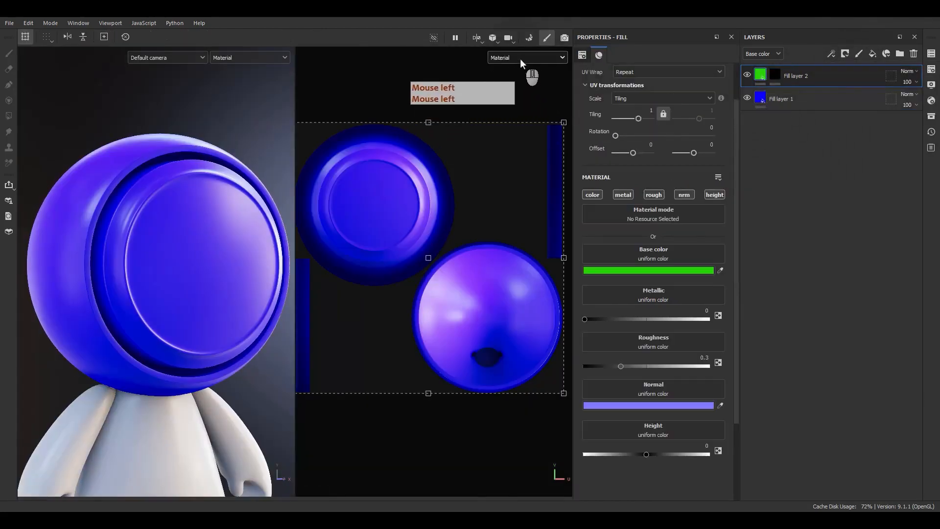
left_click(463, 187)
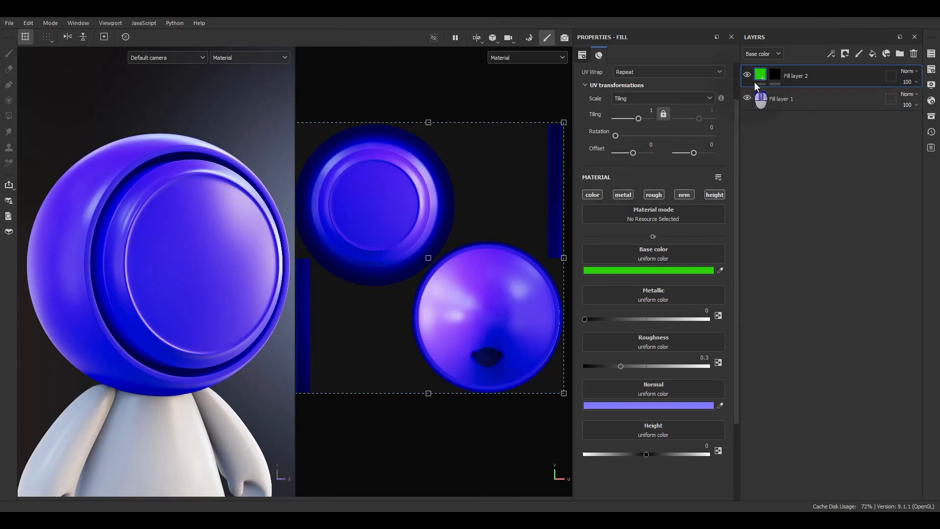
left_click(774, 75)
left_click(774, 75, "alt")
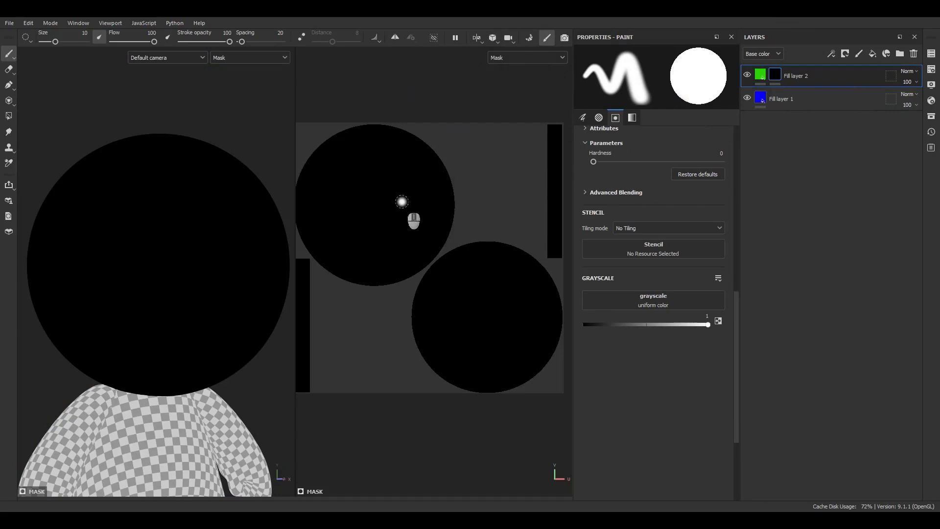
Paint a white spiral on the green layer's black mask and return to its fill content in Material view.
mouse_move(403, 200)
left_mouse_down()
mouse_move(384, 240)
mouse_move(337, 205)
mouse_move(364, 180)
mouse_move(400, 193)
mouse_move(375, 222)
mouse_move(363, 192)
mouse_move(362, 211)
left_mouse_up()
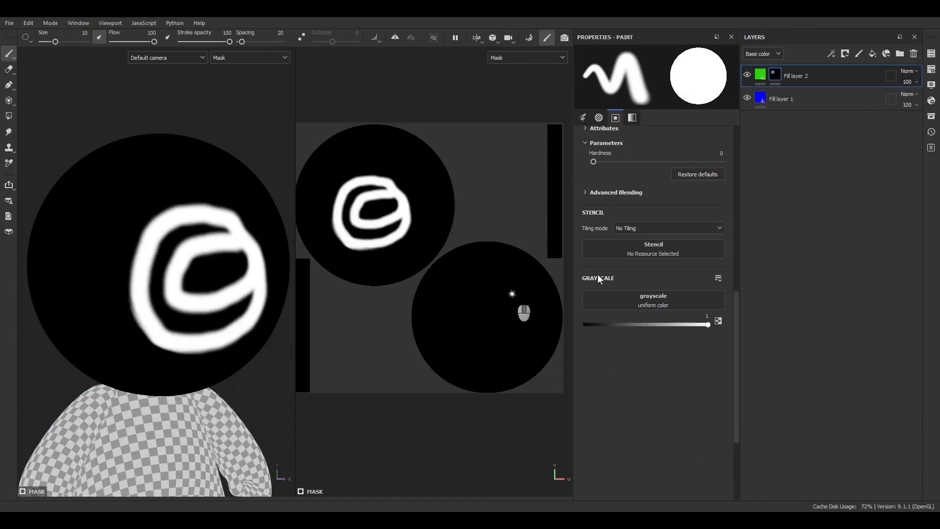
left_click(762, 75)
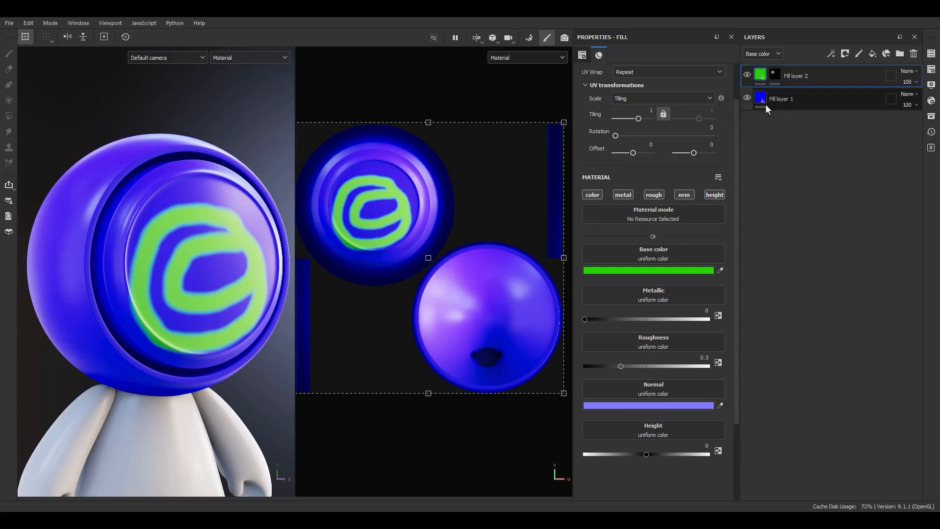
left_click(803, 107)
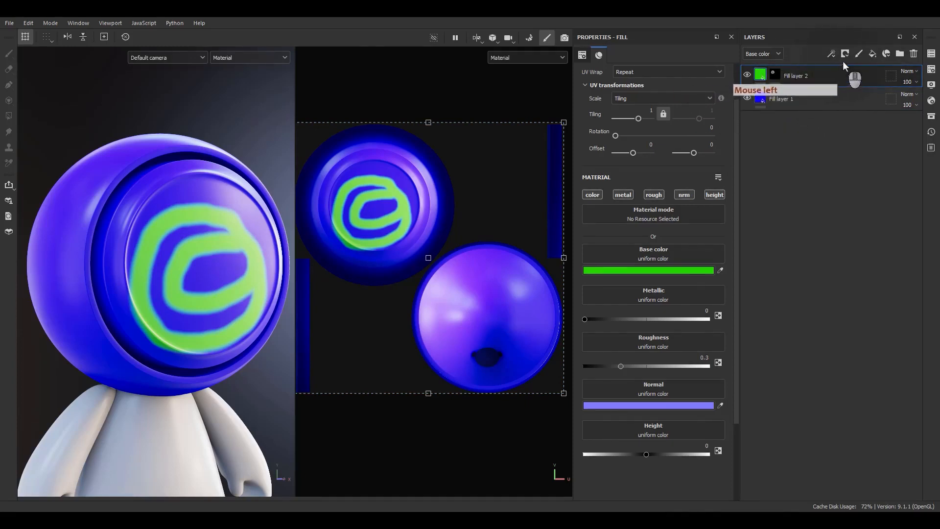
left_click(777, 74)
right_click(778, 72)
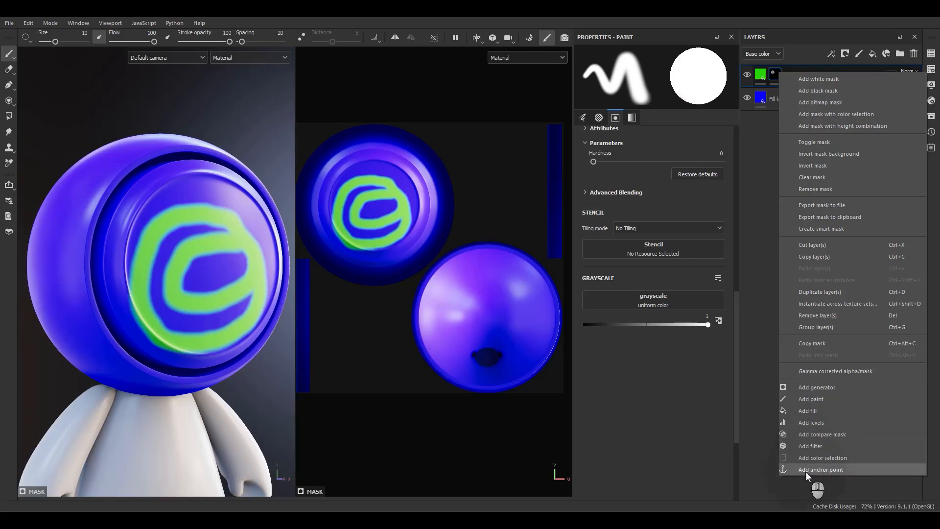
right_click(776, 74)
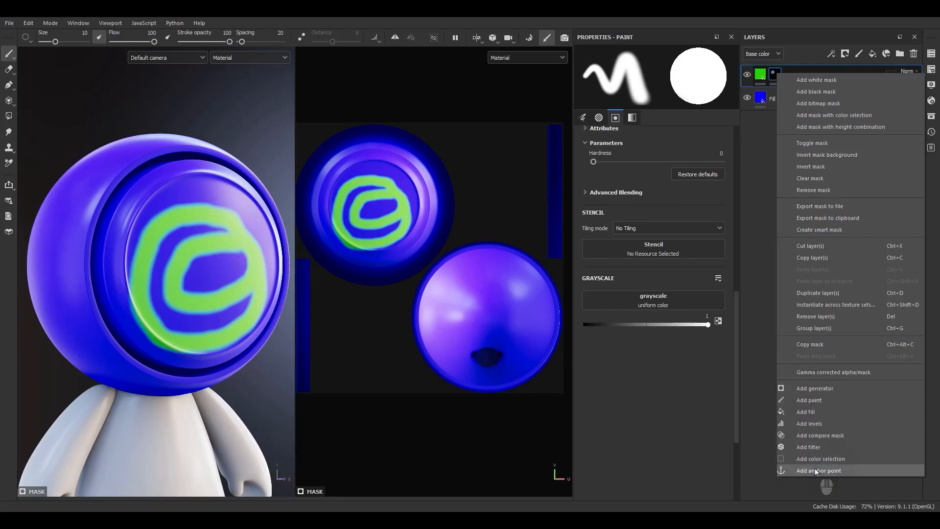
left_click(760, 324)
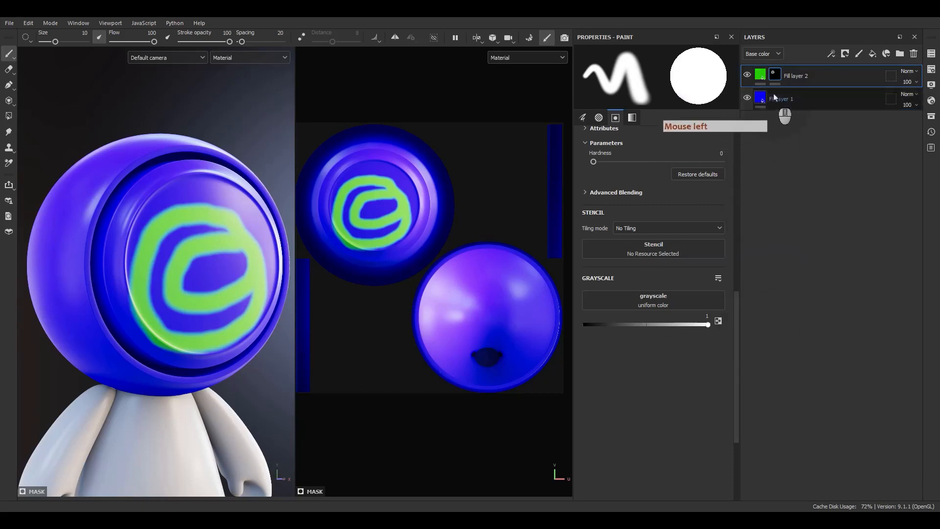
Replace the green layer's painted mask with a plain black mask, and replace that one with a white mask.
left_click(847, 54)
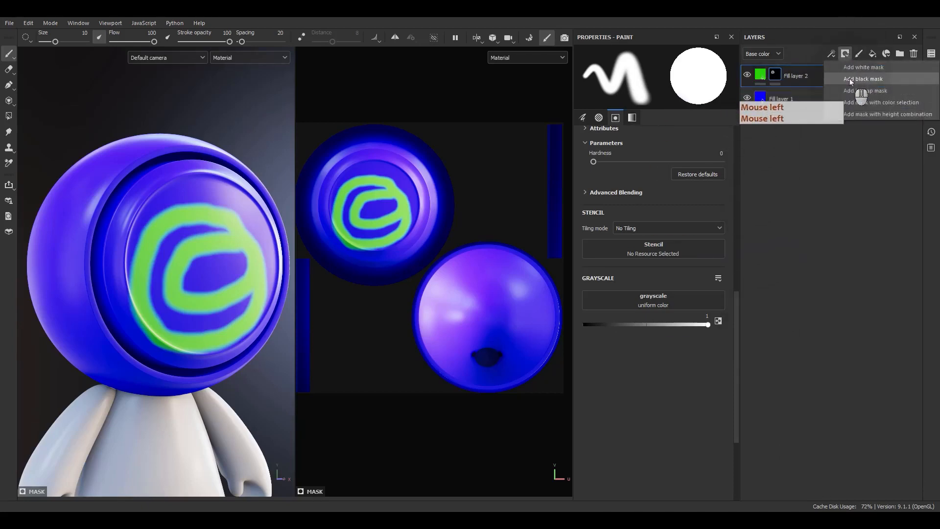
left_click(850, 78)
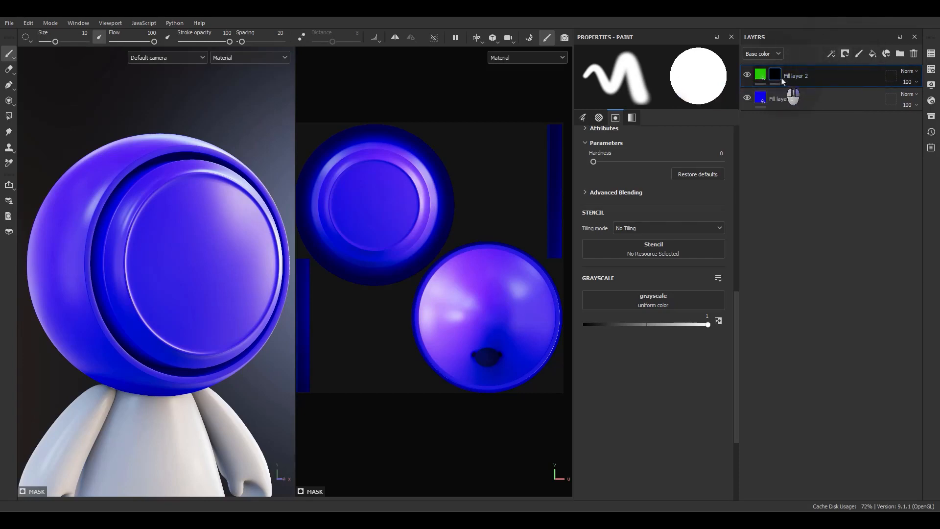
right_click(783, 78)
left_click(845, 54)
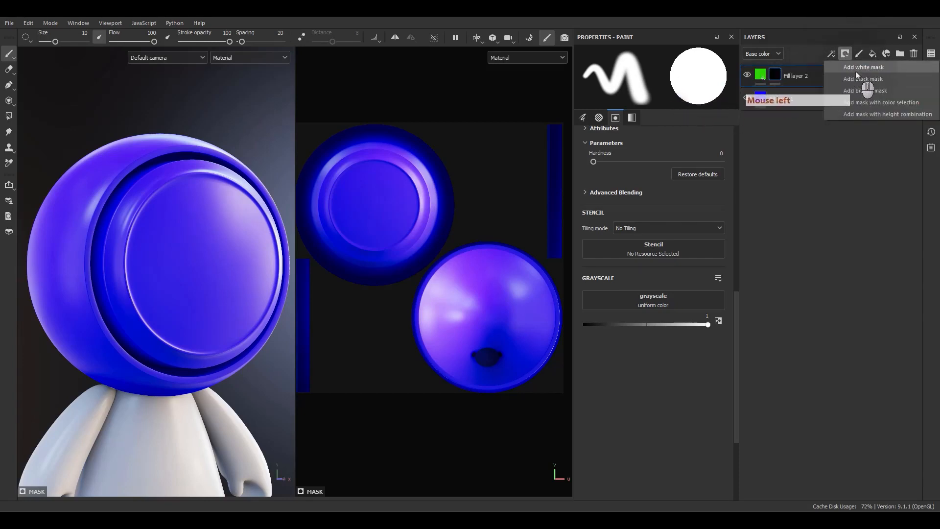
left_click(857, 68)
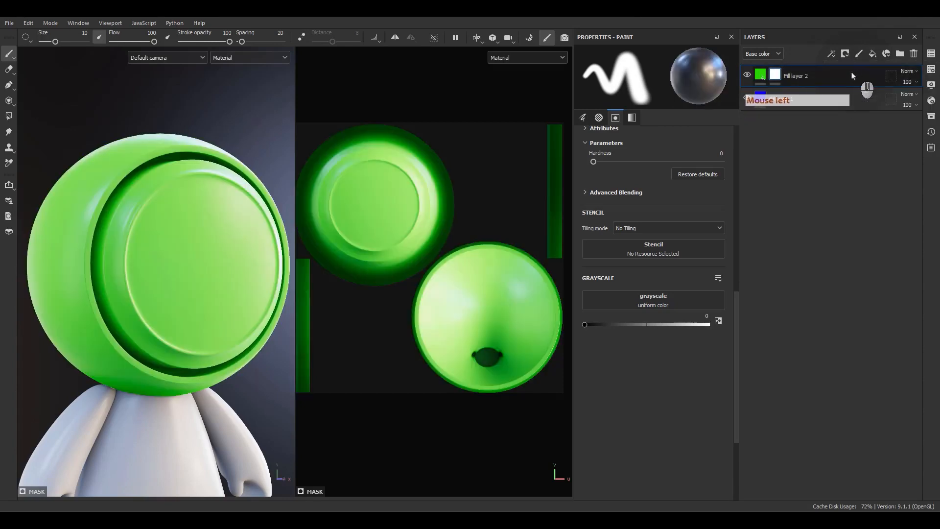
right_click(775, 78)
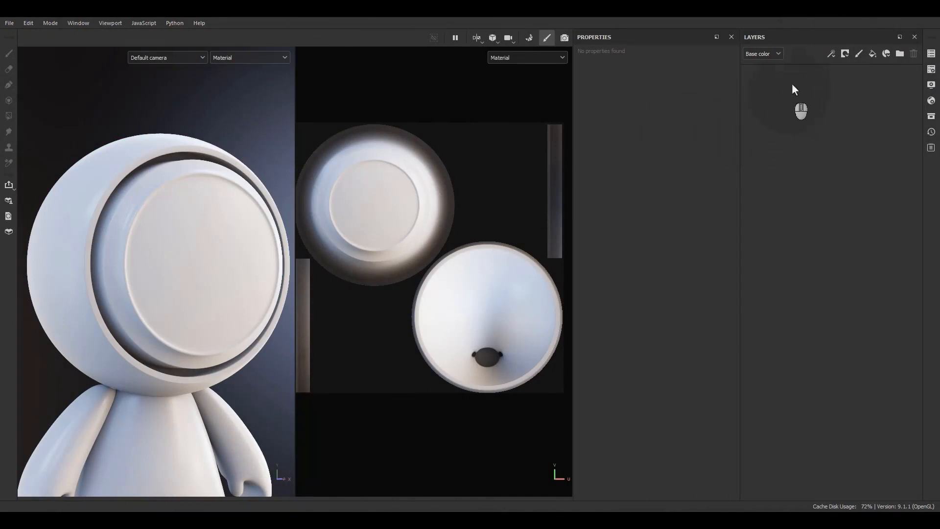
Add a new fill layer to the empty layer stack and rename it Test.
left_click(870, 55)
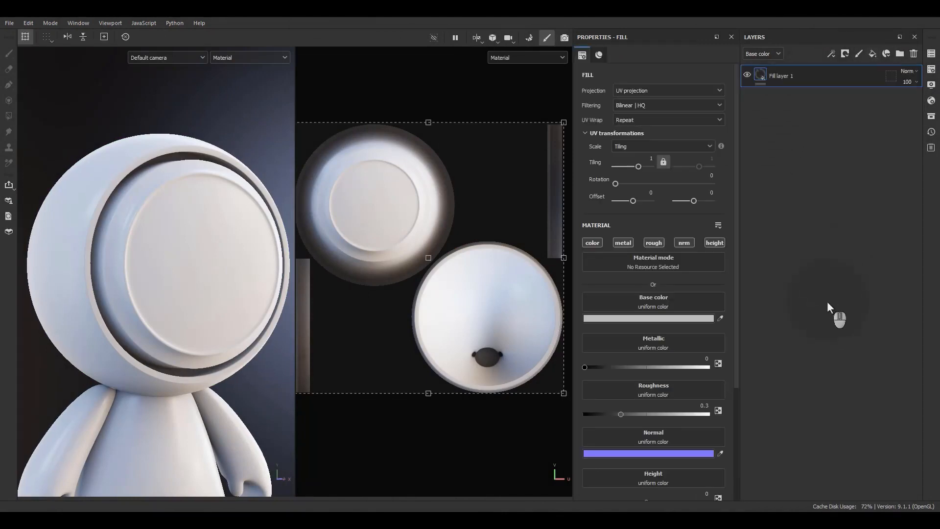
double_click(783, 74)
type("Test")
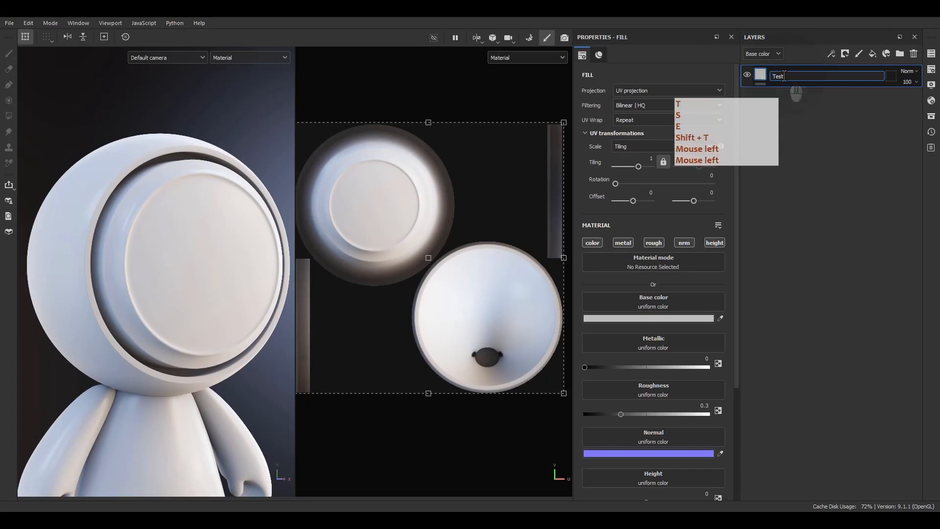
key("Return")
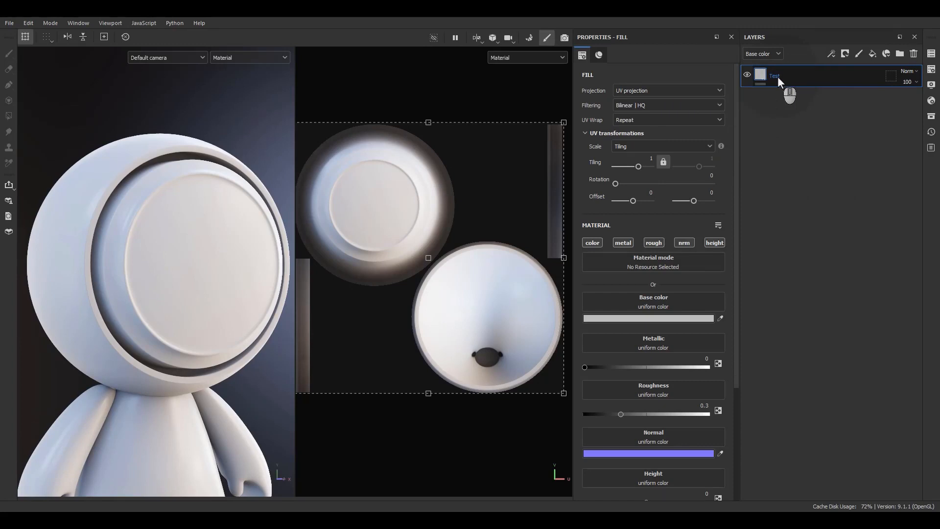
double_click(778, 76)
left_click(770, 128)
left_click(781, 127)
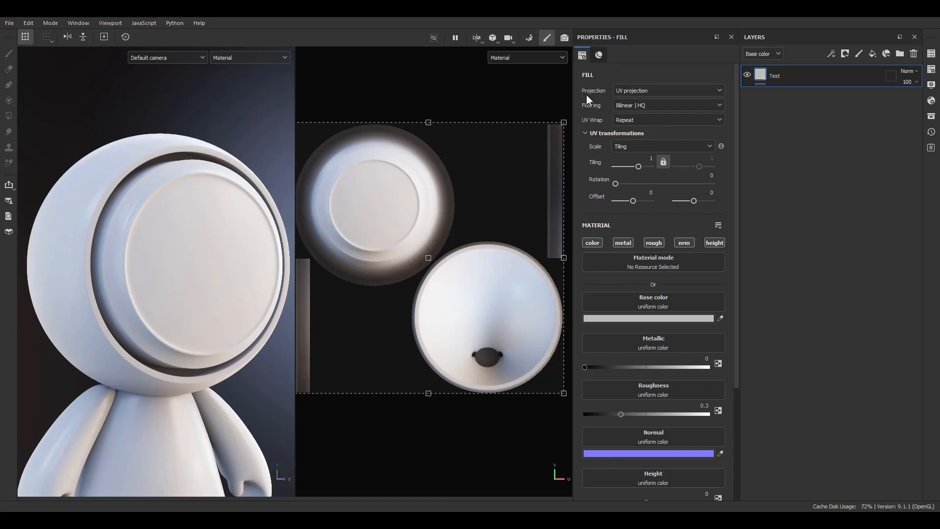
Add an Emissive channel to the 01_Head texture set and enable it on the Test fill layer.
scroll(588, 188, "down", 3)
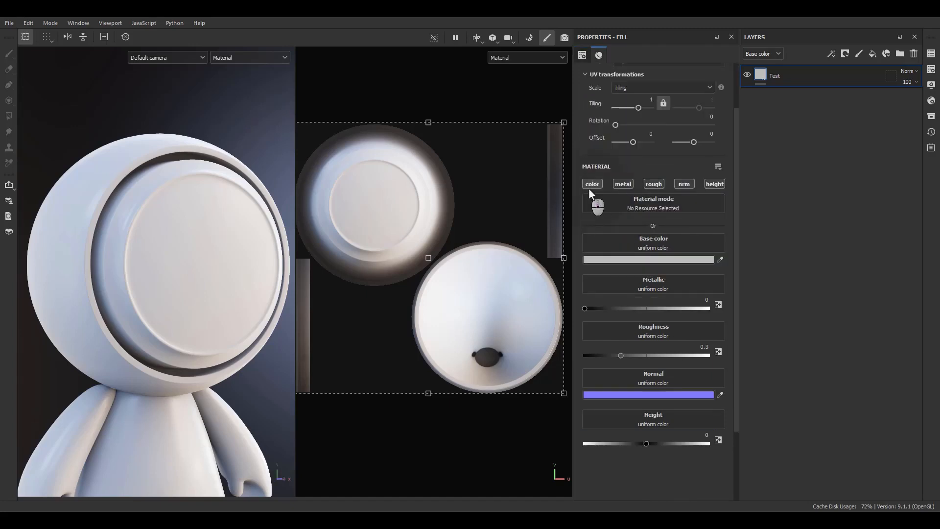
left_click(931, 71)
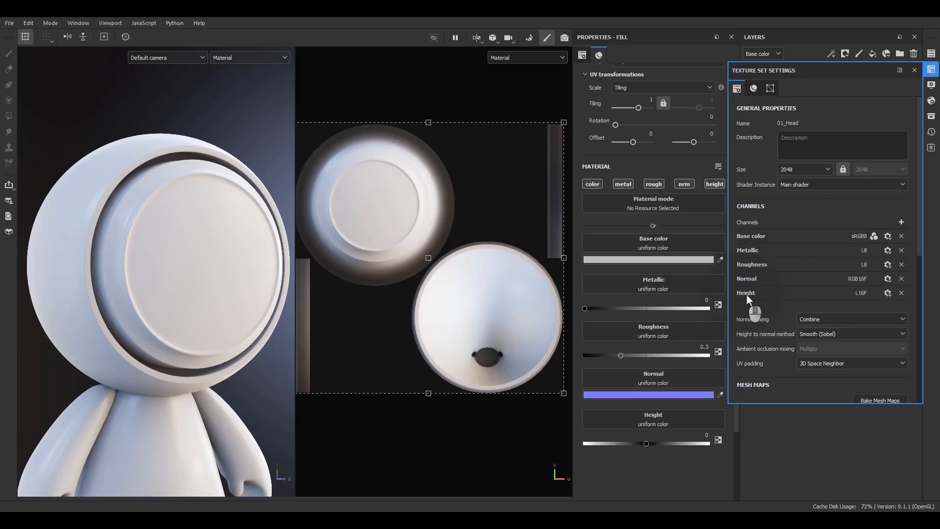
left_click(902, 223)
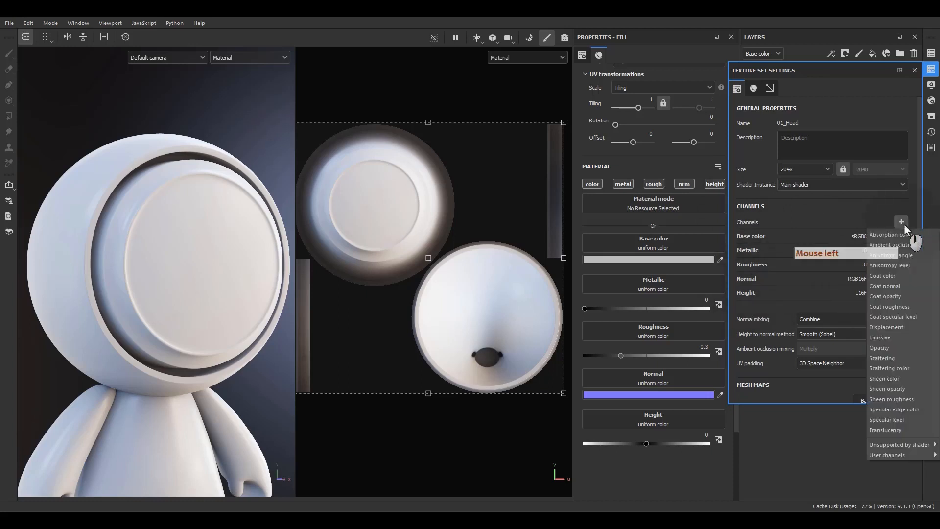
left_click(873, 337)
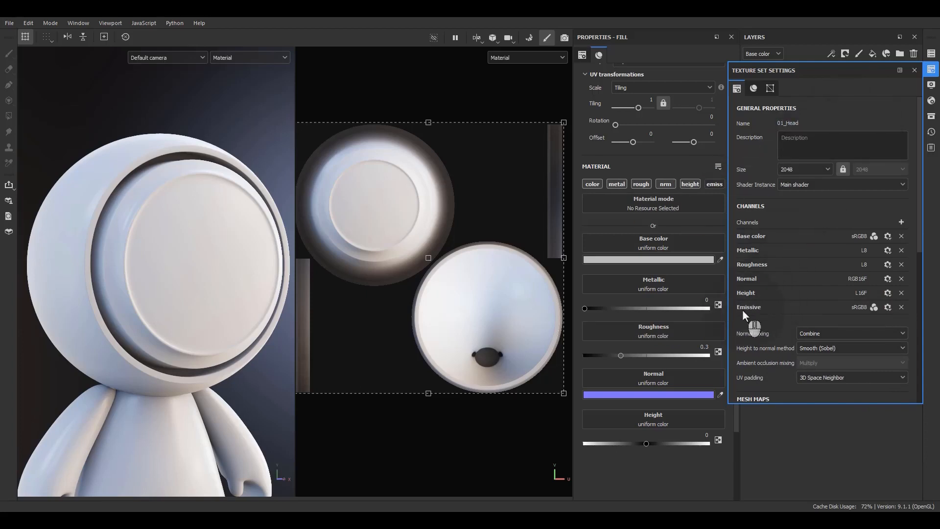
left_click(914, 71)
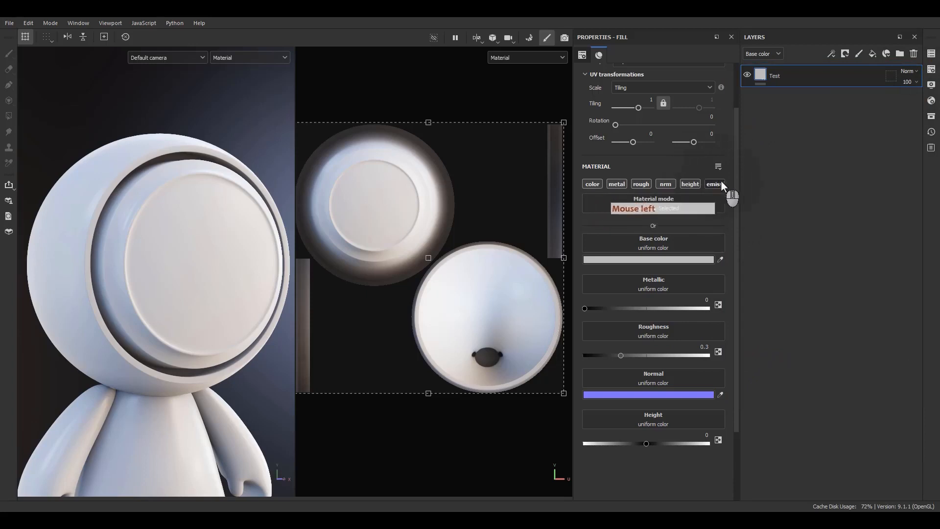
left_click(720, 186)
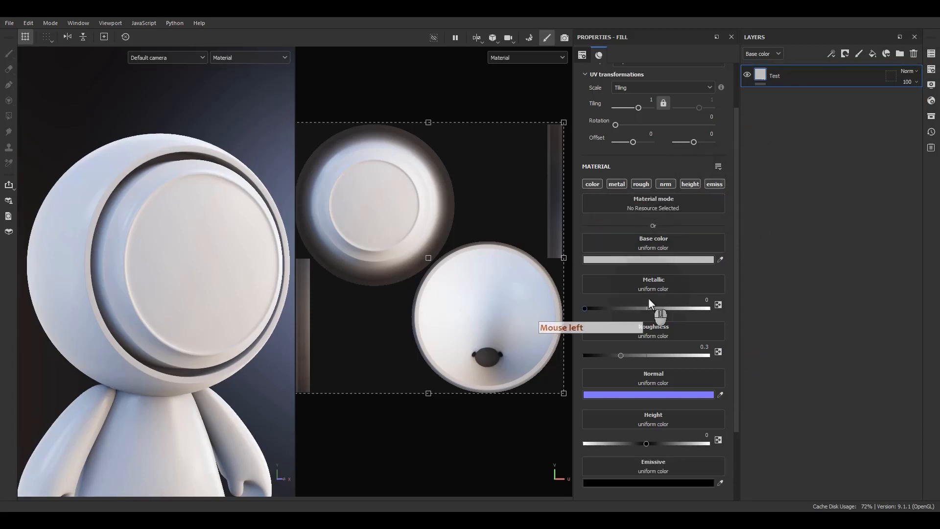
scroll(651, 372, "down", 2)
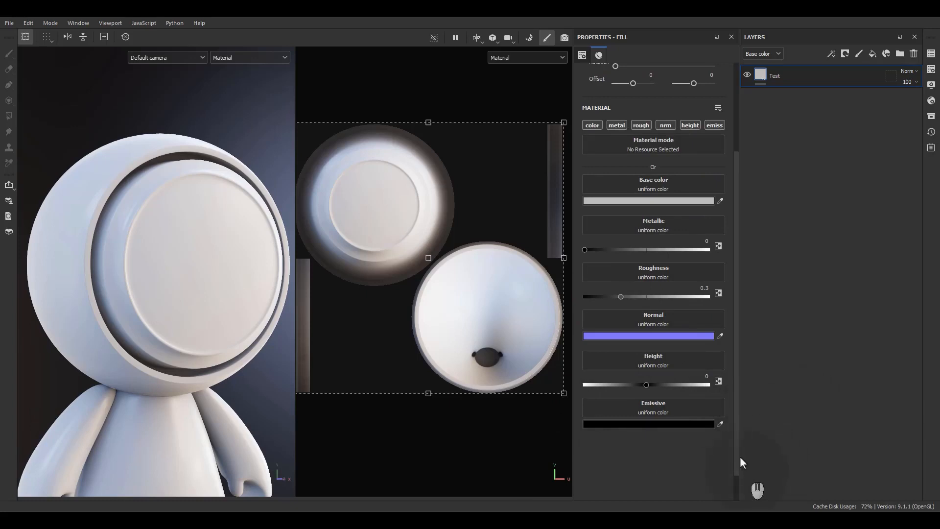
scroll(677, 249, "up", 4)
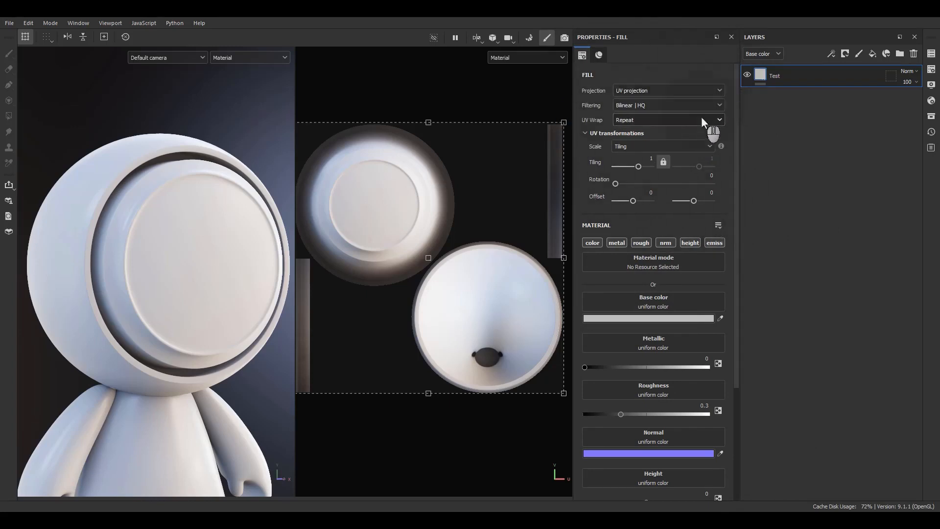
Leave only the color channel active on the Test layer and set its base color to a saturated blue.
left_click(594, 243, "alt")
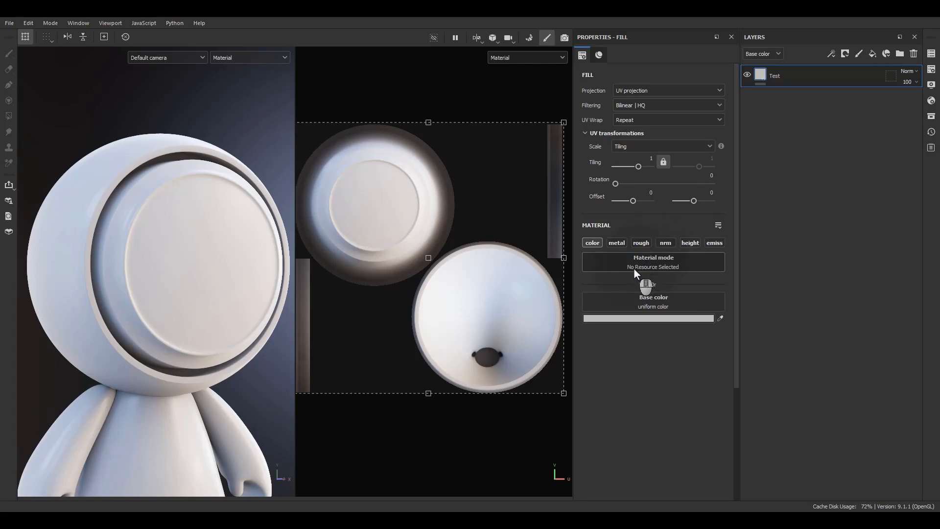
left_click(612, 318)
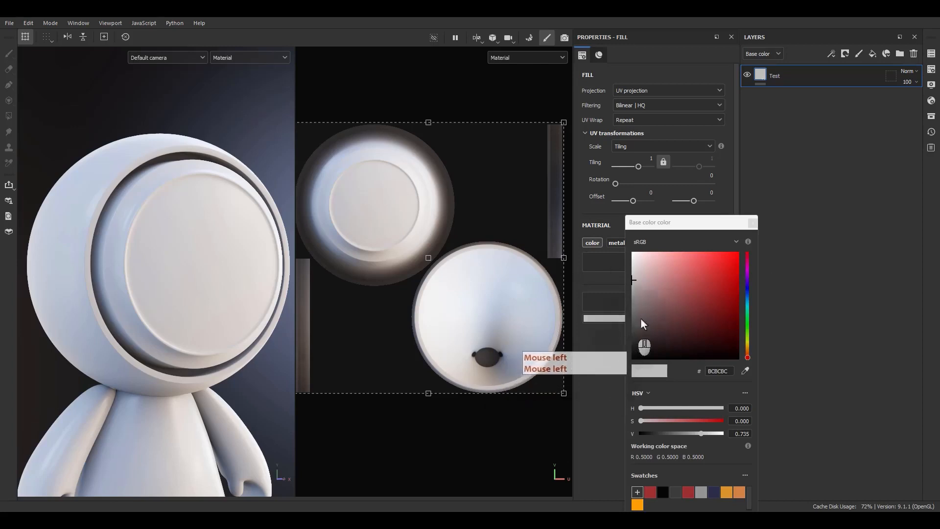
left_click(752, 222)
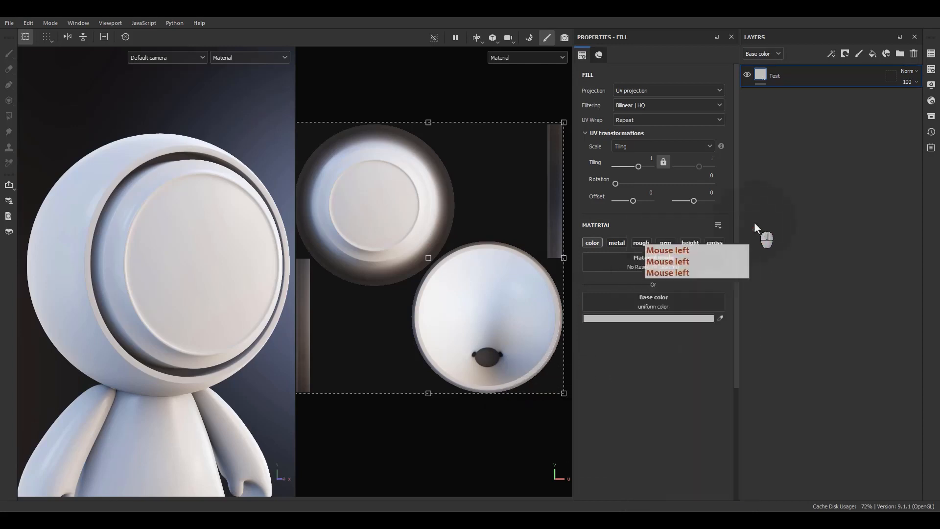
left_click(666, 321)
left_click_drag(714, 342, 725, 269)
mouse_move(747, 310)
left_mouse_down()
mouse_move(746, 351)
mouse_move(747, 305)
left_mouse_up()
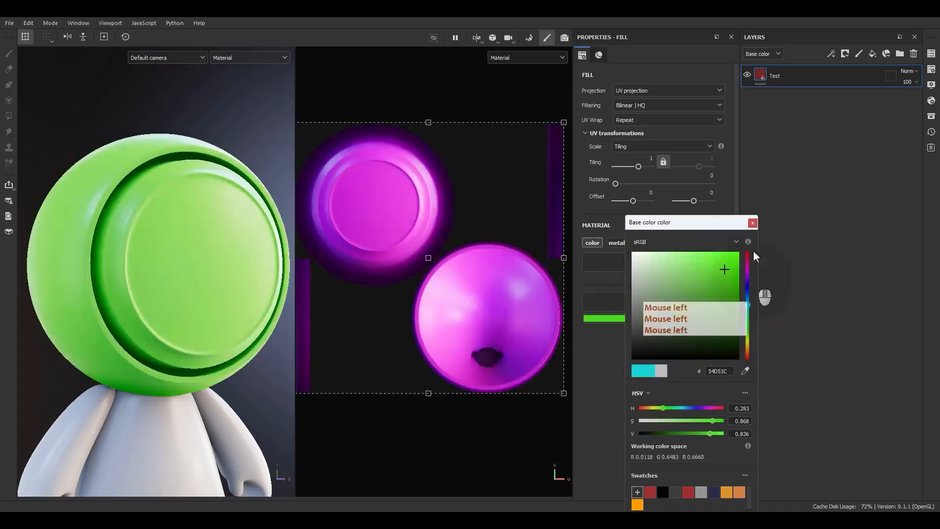
left_click(753, 223)
Assign the Camo Woodland procedural texture to the Test layer's base color.
left_click(653, 296)
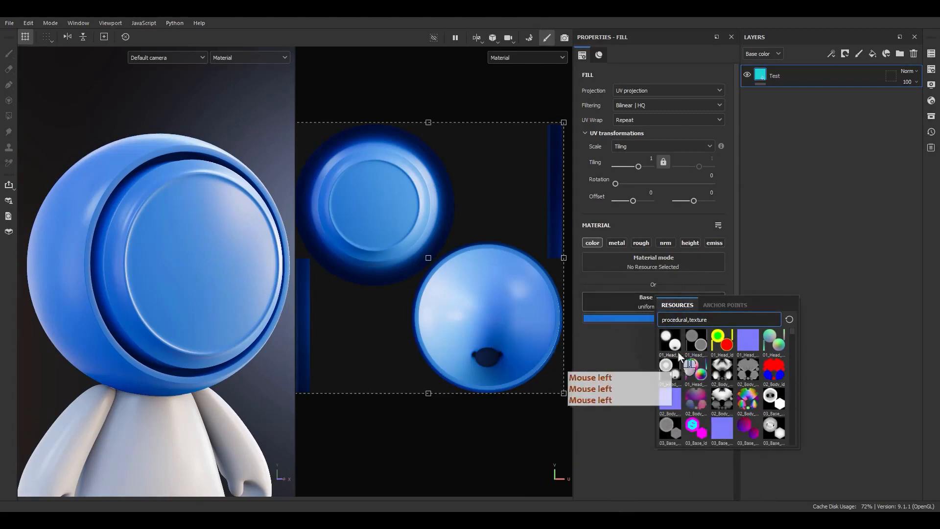
left_click(634, 352)
left_click(636, 306)
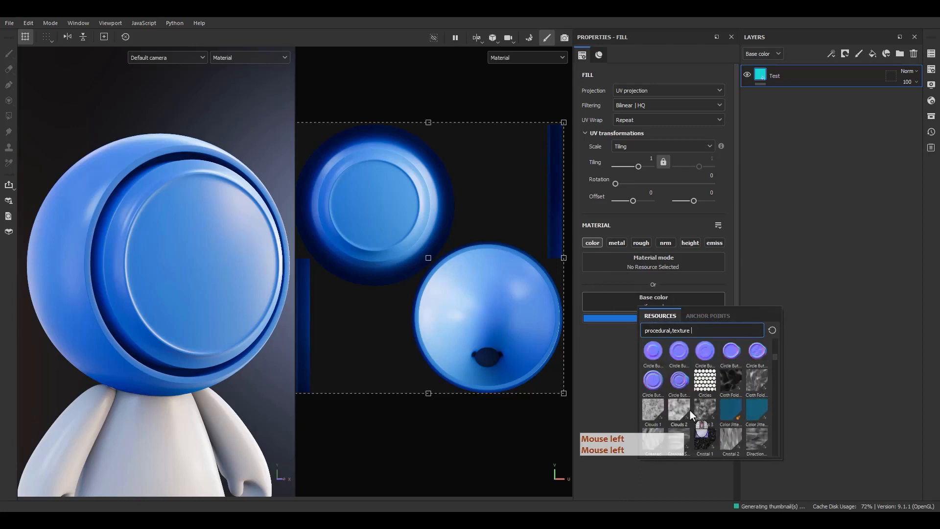
scroll(689, 410, "up", 3)
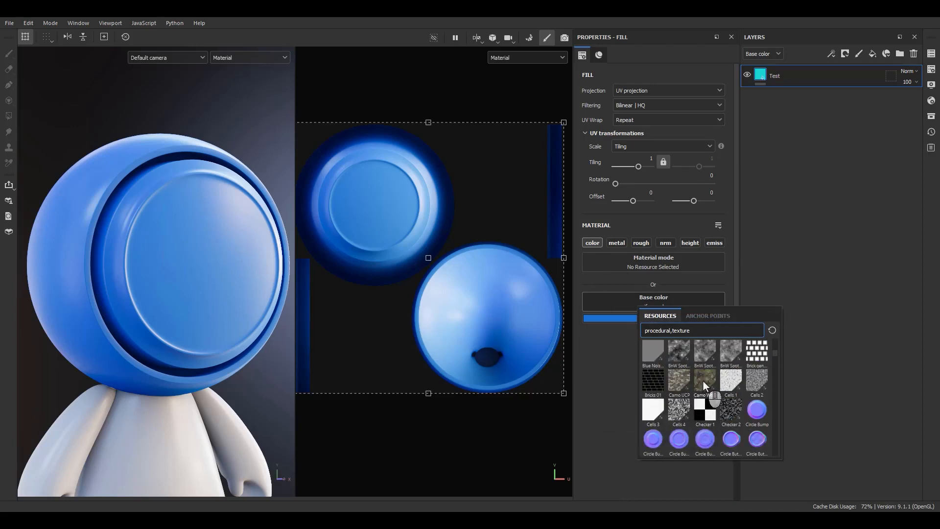
left_click(703, 380)
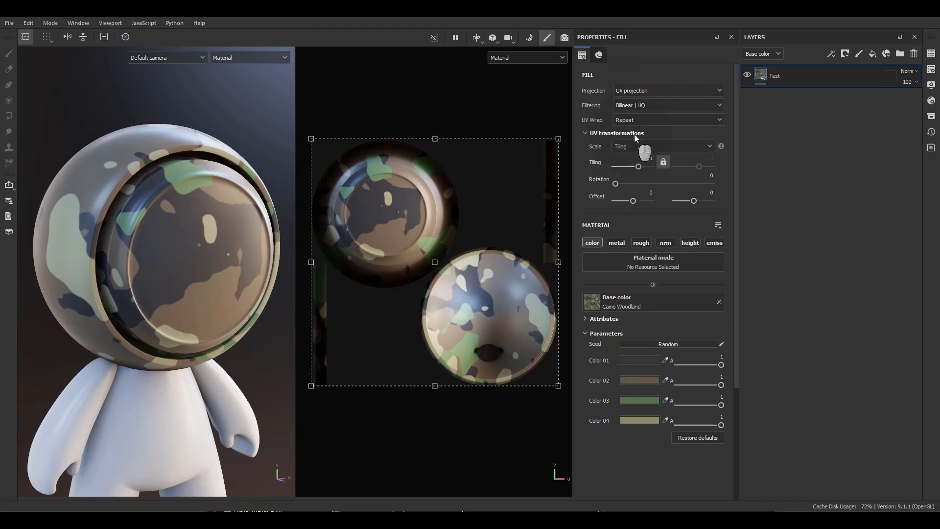
Set the tiling of the Test layer's camouflage texture to 4.
left_click_drag(643, 168, 641, 167)
left_click(645, 160)
type("4")
key("Return")
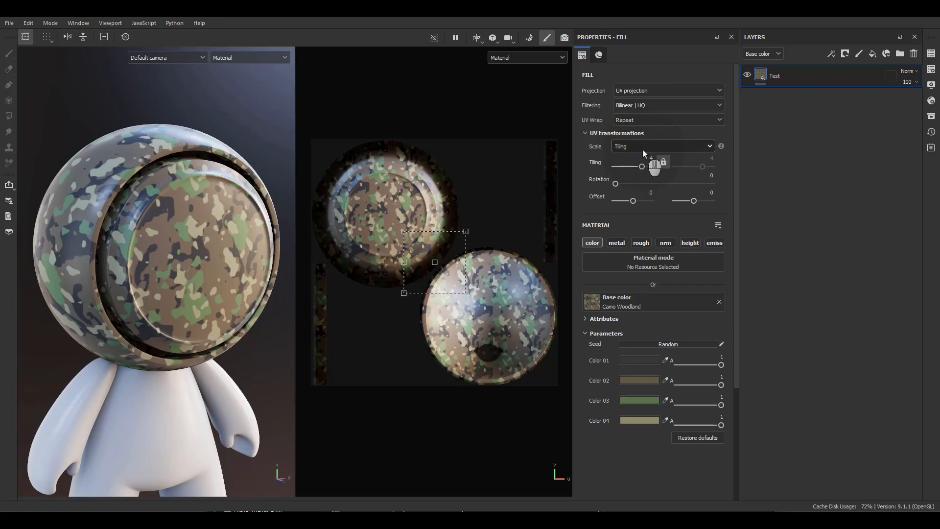
Switch the Test layer's UV scale mode to Physical size and set its width to 50 cm.
left_click(642, 149)
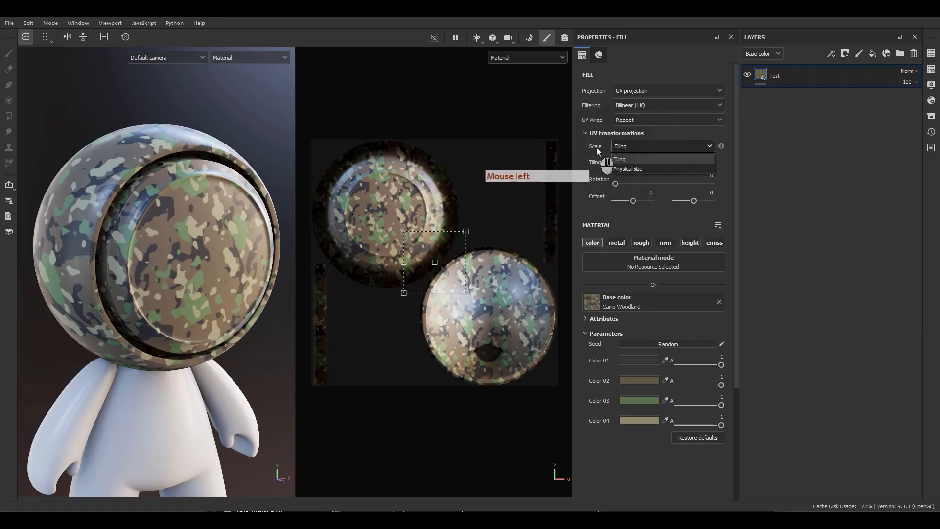
left_click(631, 168)
left_click(649, 167)
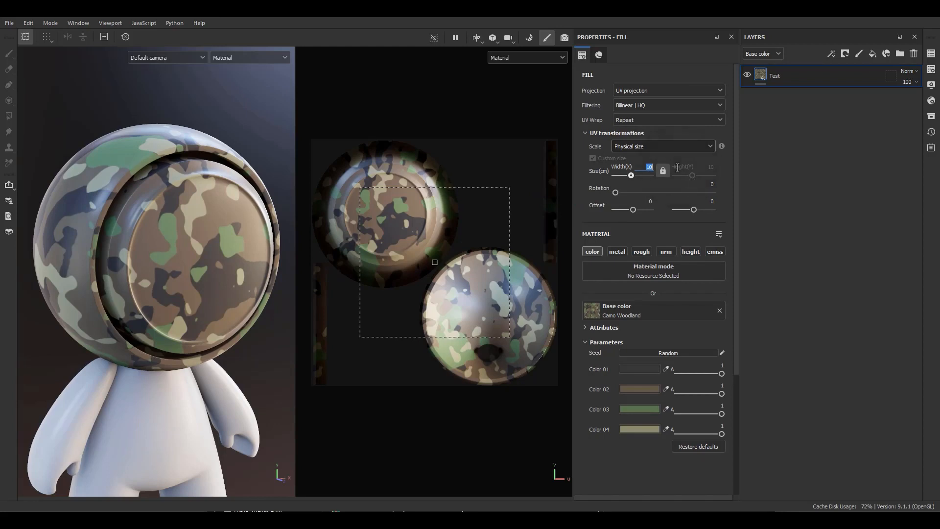
type("50")
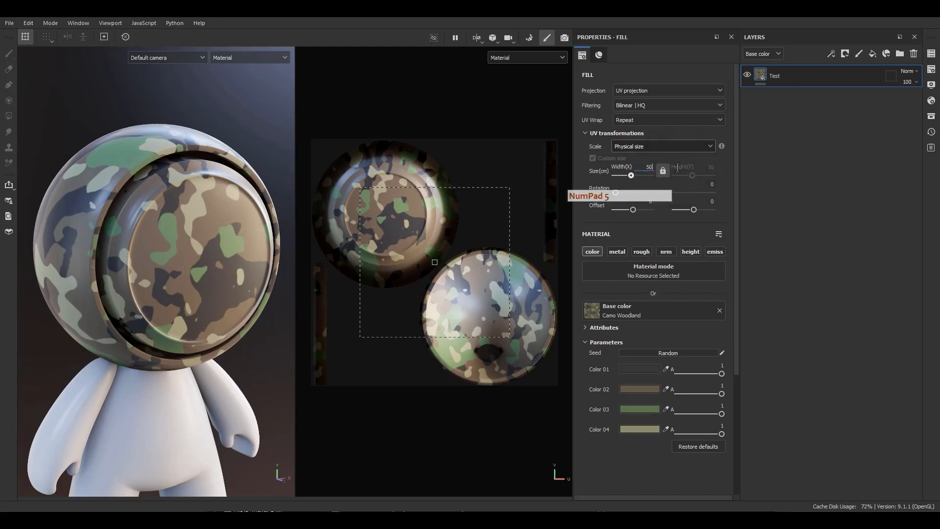
key("Return")
left_click(661, 170)
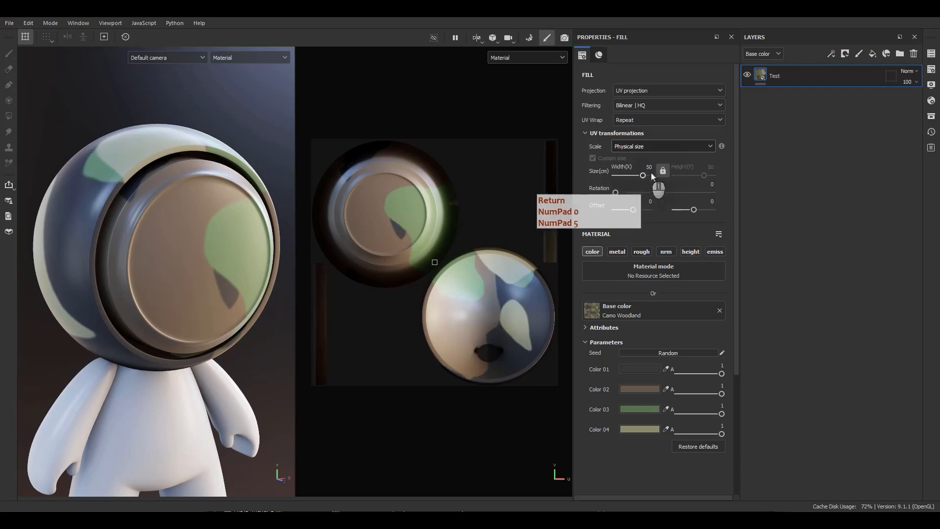
left_click(662, 170)
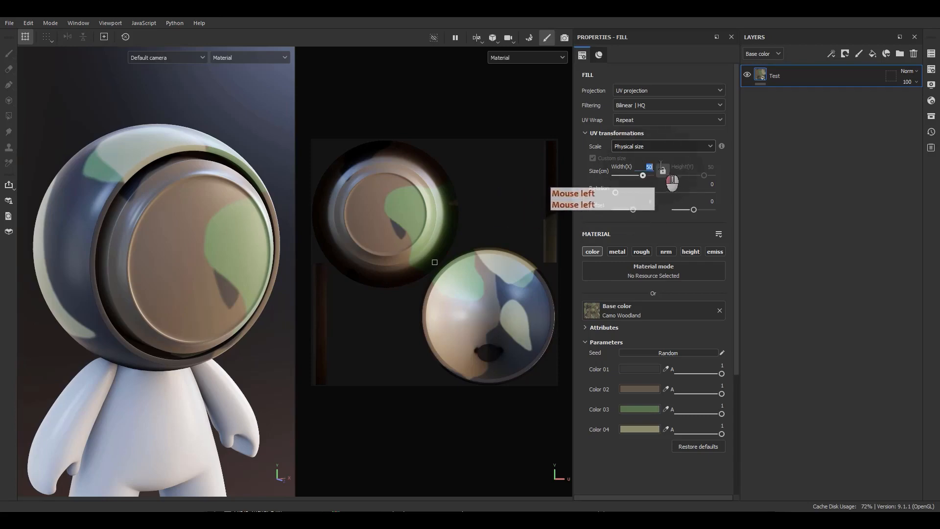
Return the Test layer's UV scale mode to Tiling and try out the texture's rotation.
mouse_move(130, 246)
left_mouse_down("alt")
mouse_move(245, 239)
mouse_move(134, 246)
left_mouse_up("alt")
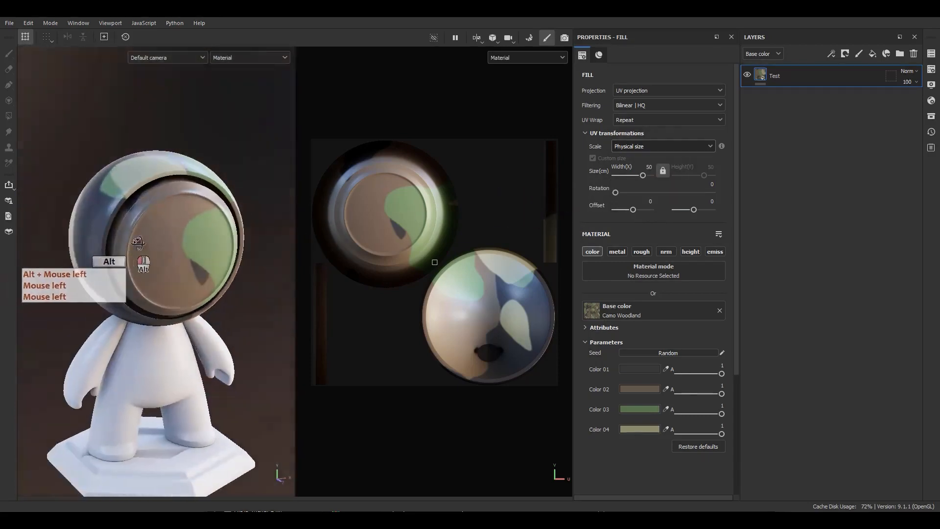
right_click_drag(135, 246, 137, 325, "alt")
middle_click_drag(137, 325, 151, 316, "alt")
left_click(664, 147)
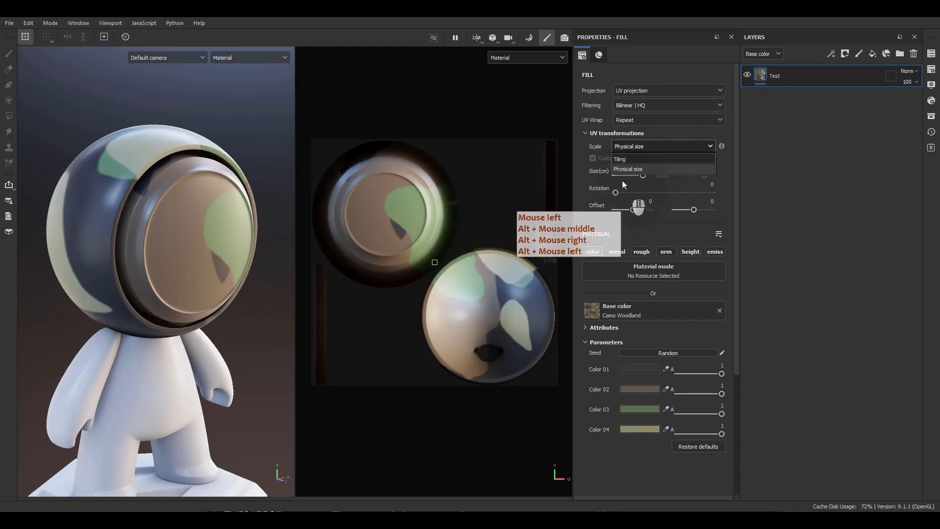
left_click(621, 160)
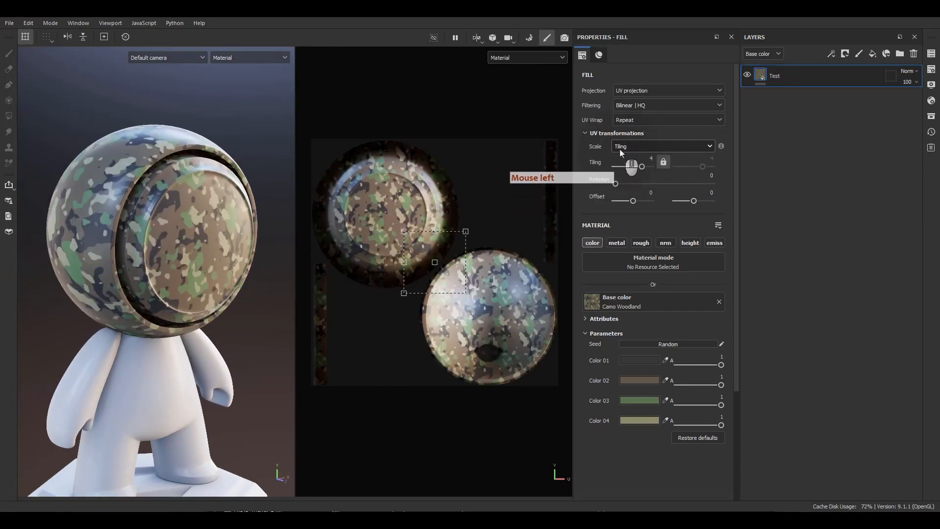
left_click_drag(616, 185, 568, 178)
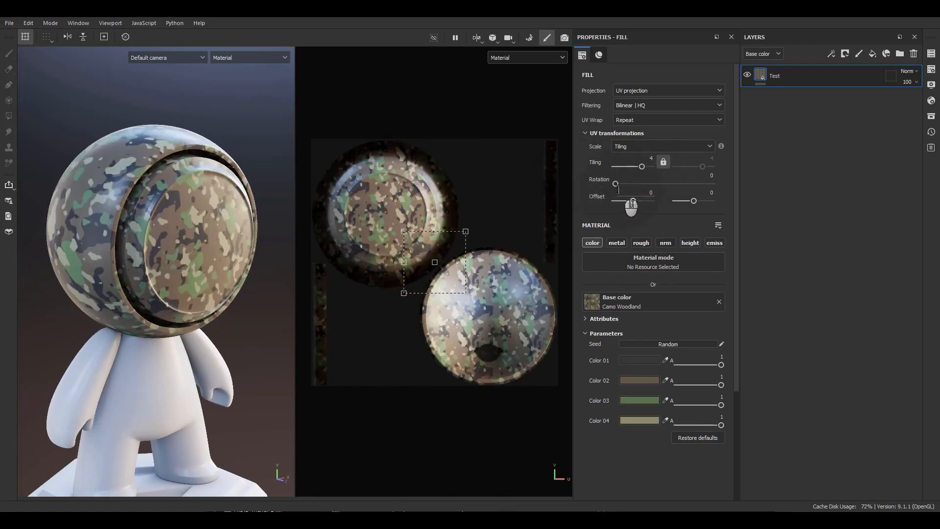
mouse_move(615, 185)
left_mouse_down()
mouse_move(630, 187)
mouse_move(610, 186)
left_mouse_up()
Enable the roughness channel on the Test layer and assign the Cells 4 procedural texture to it.
left_click(786, 85)
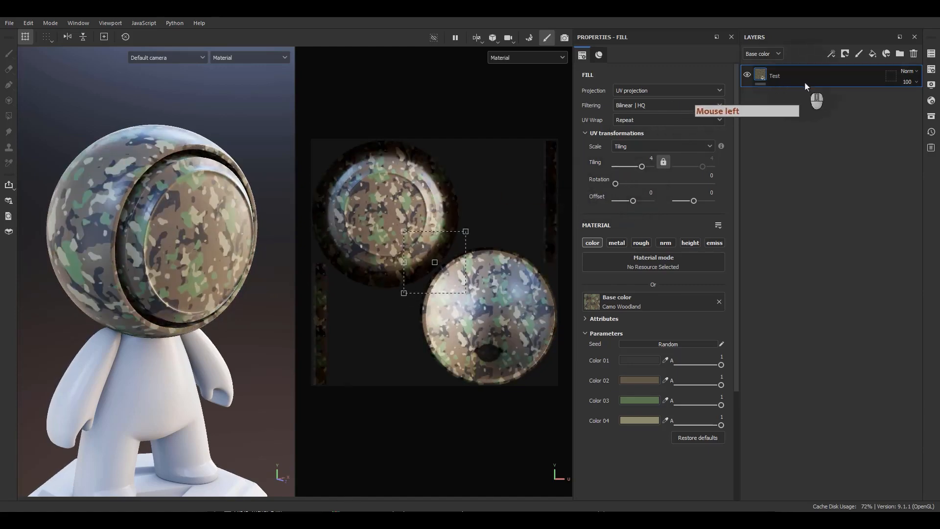
left_click(590, 325)
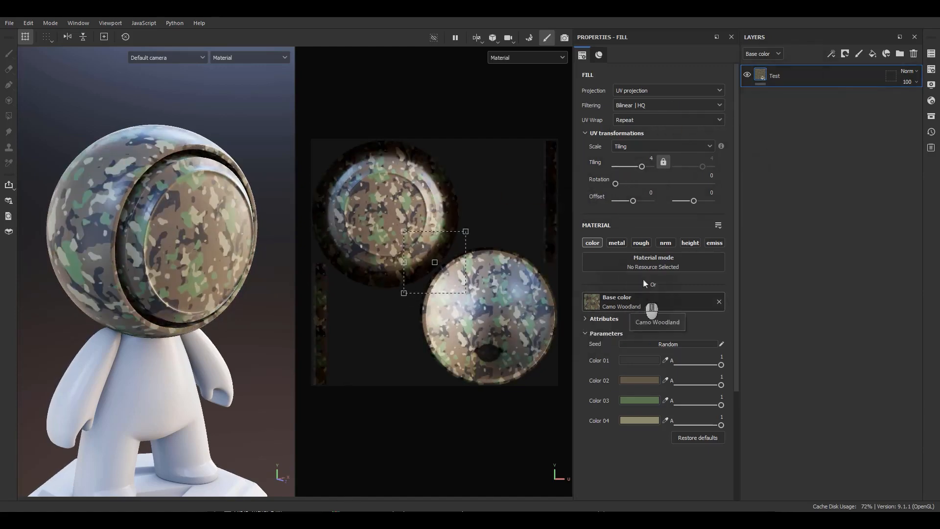
left_click(640, 243)
scroll(607, 352, "down", 3)
left_click(636, 371)
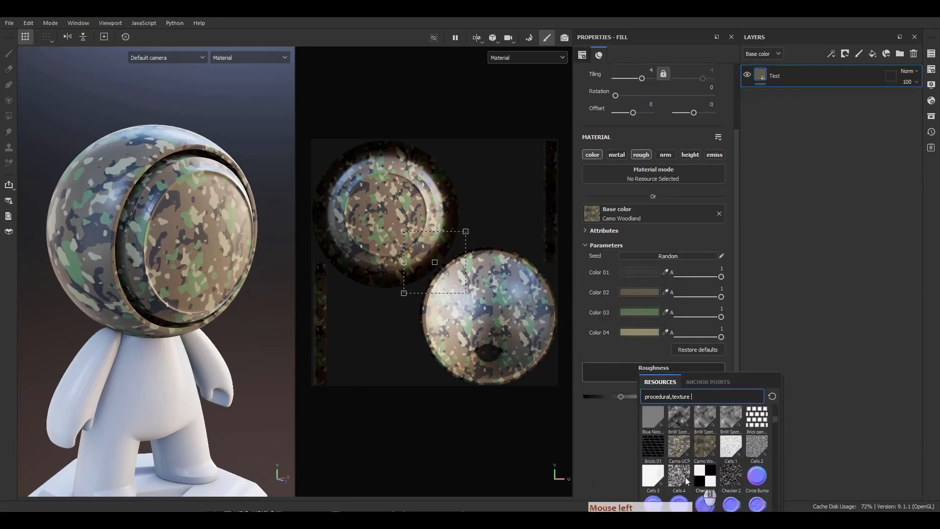
left_click(679, 476)
Rotate the Test layer's color and roughness textures together by about 127 degrees.
left_click_drag(242, 319, 195, 257, "alt")
right_click_drag(195, 257, 282, 410, "alt")
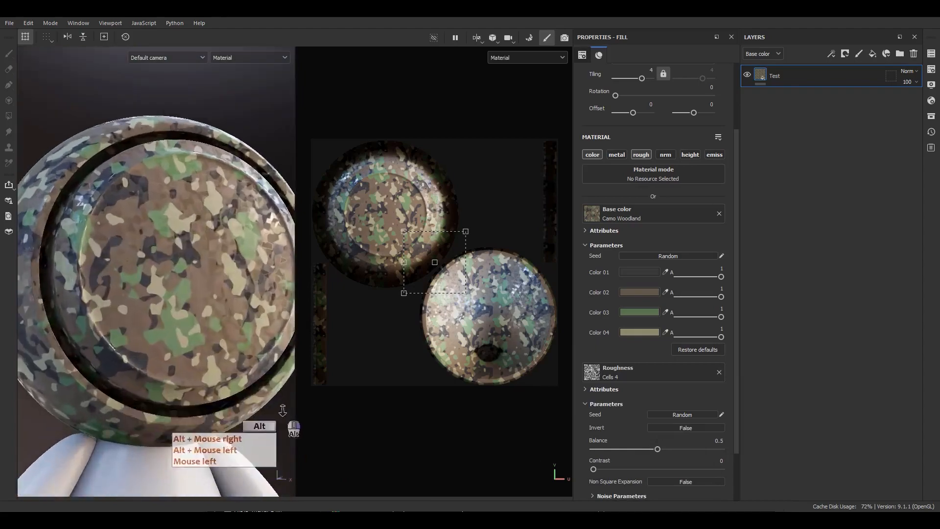
left_click_drag(283, 410, 243, 291, "alt")
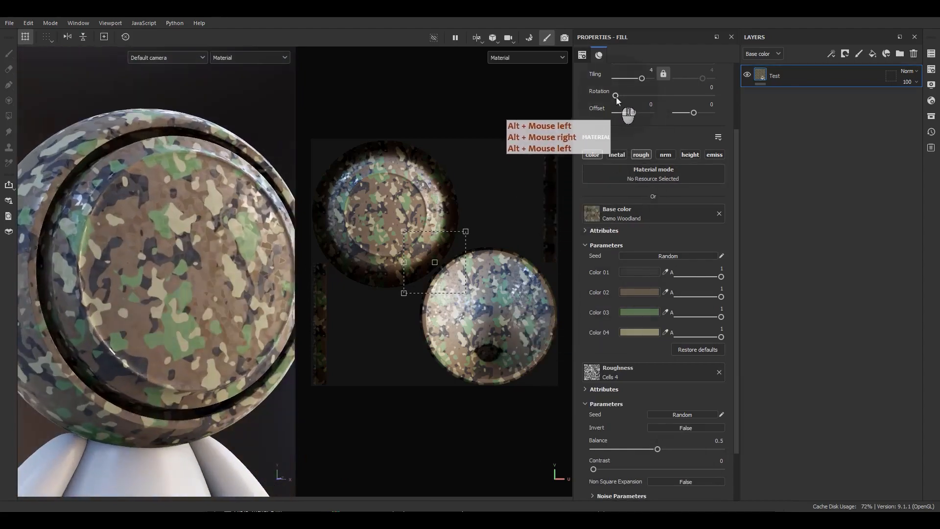
left_click_drag(616, 96, 648, 96)
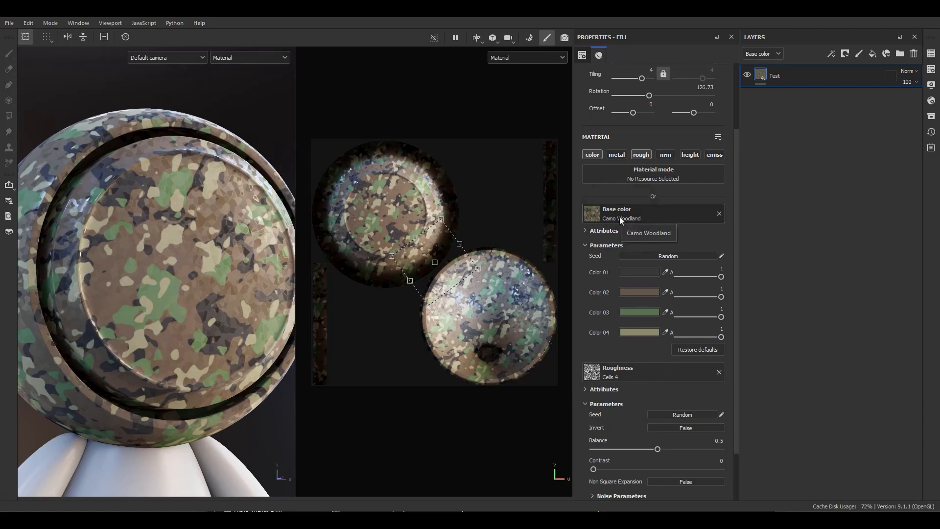
Reset the Test layer's texture rotation to 0 and disable its roughness channel.
scroll(637, 215, "up", 3)
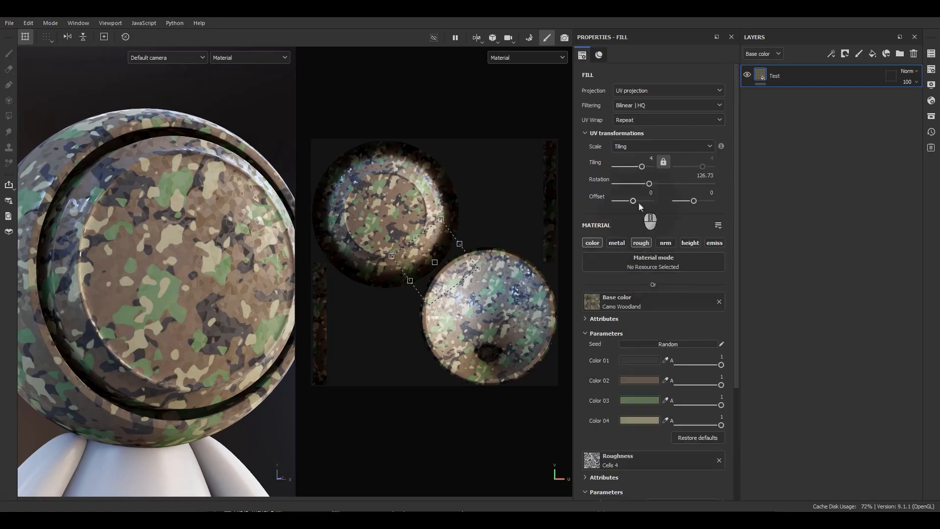
type("0")
key("Return")
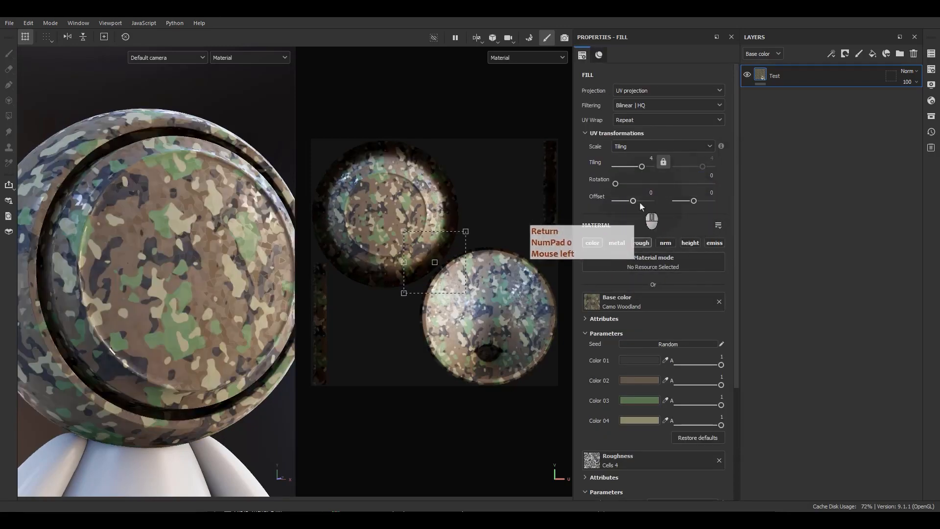
left_click(643, 245)
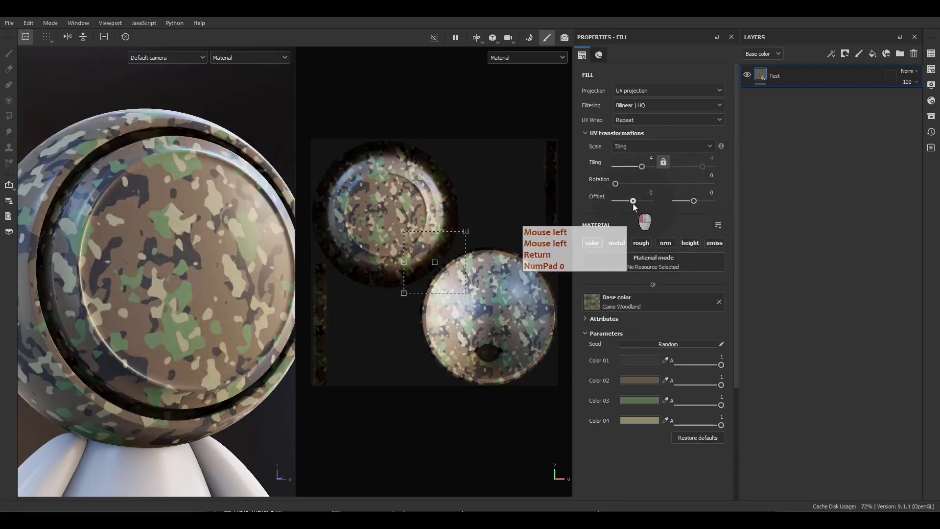
Offset the camouflage texture by 0.08 and 0.31, and reposition it freehand in the UV view to about 0 and 0.07.
left_click_drag(633, 205, 635, 206)
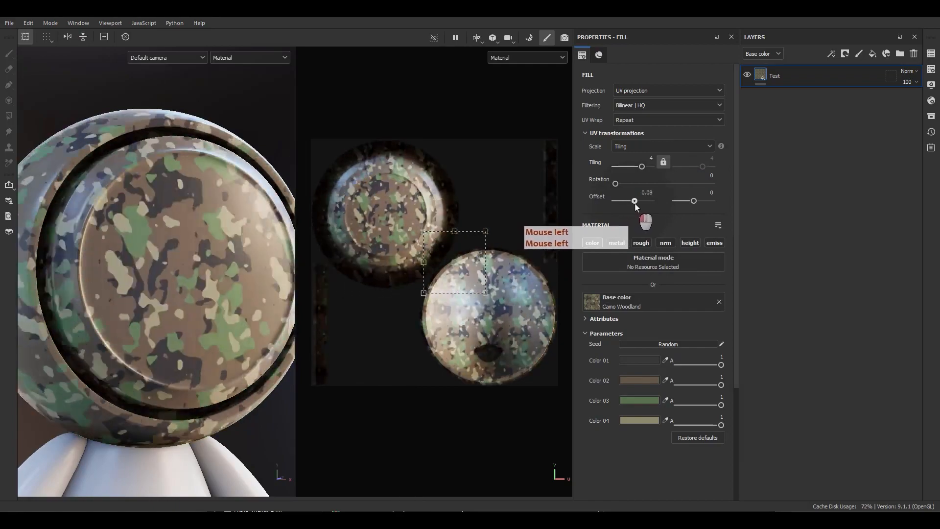
mouse_move(693, 202)
left_mouse_down()
mouse_move(707, 208)
mouse_move(692, 205)
mouse_move(704, 218)
mouse_move(707, 210)
left_mouse_up()
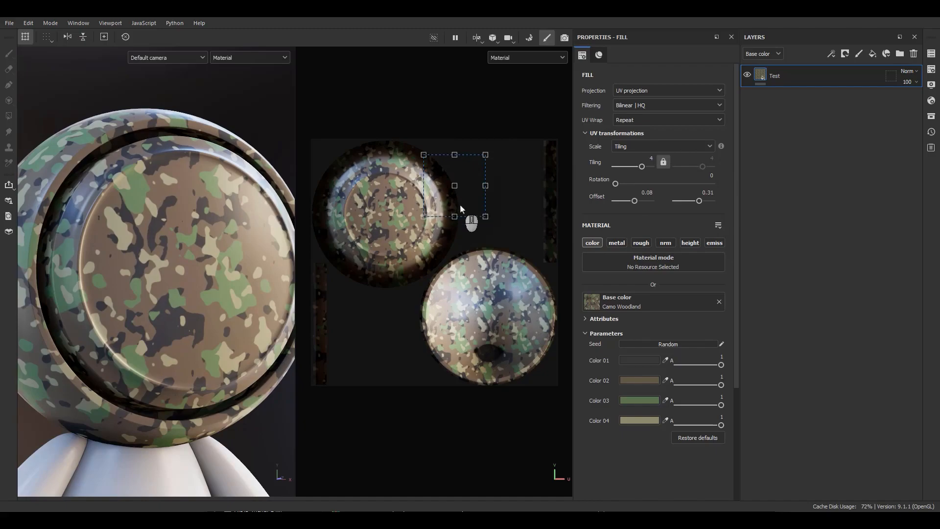
left_click_drag(469, 205, 451, 267)
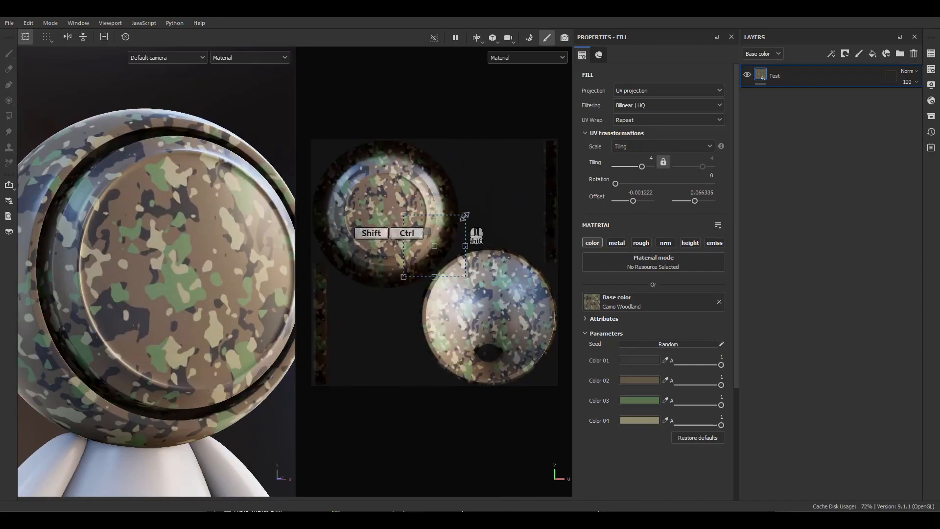
Scale the camouflage texture's frame freehand in the UV view to about 3.53 tiling and link both tiling axes.
left_click_drag(465, 216, 510, 163)
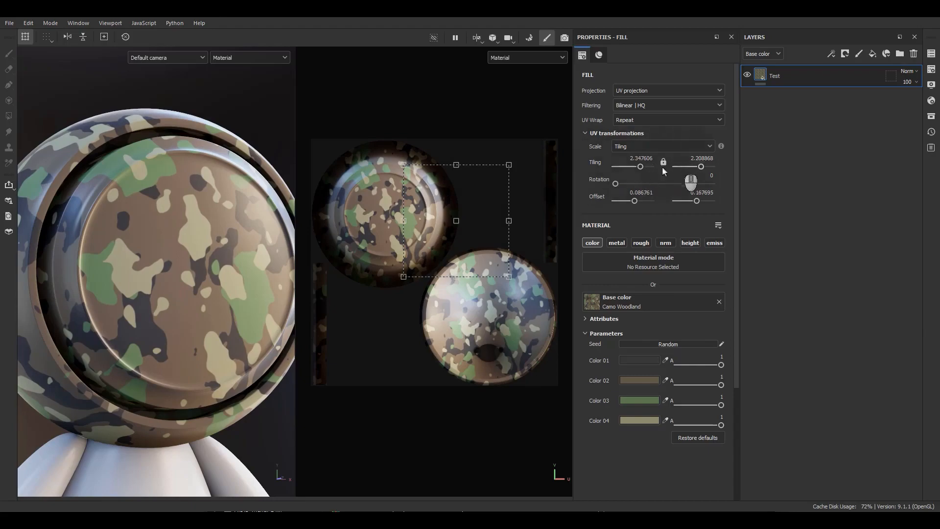
mouse_move(512, 166)
left_mouse_down()
mouse_move(472, 185)
mouse_move(482, 197)
mouse_move(462, 180)
mouse_move(505, 178)
mouse_move(487, 192)
mouse_move(484, 212)
mouse_move(500, 162)
mouse_move(475, 162)
mouse_move(504, 169)
mouse_move(484, 175)
mouse_move(487, 162)
mouse_move(530, 148)
mouse_move(538, 164)
mouse_move(472, 159)
mouse_move(531, 162)
mouse_move(489, 154)
mouse_move(504, 116)
mouse_move(528, 151)
mouse_move(481, 180)
mouse_move(514, 166)
left_mouse_up()
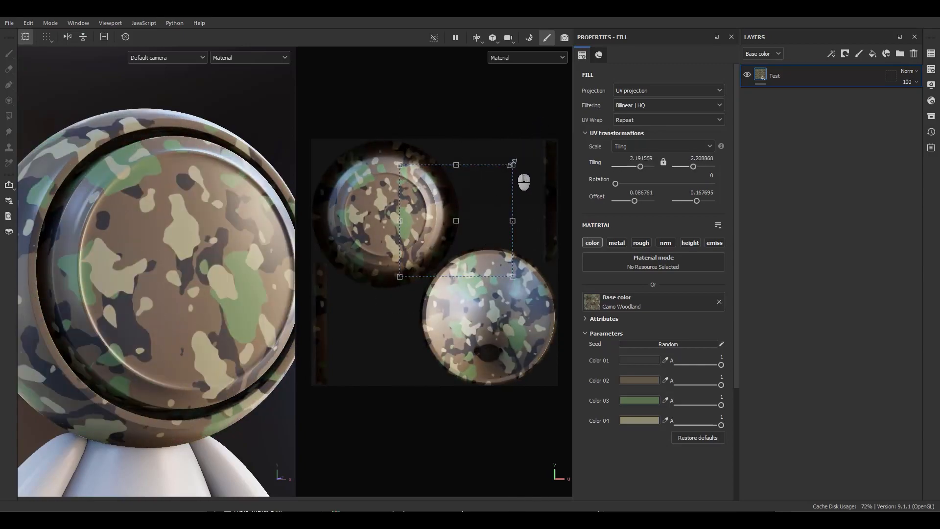
left_click_drag(512, 162, 436, 210, "shift")
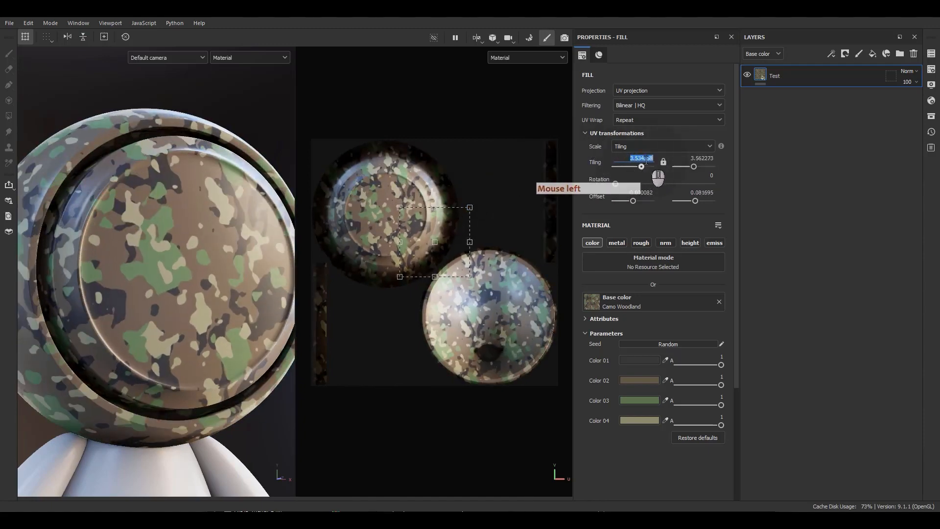
left_click(664, 162)
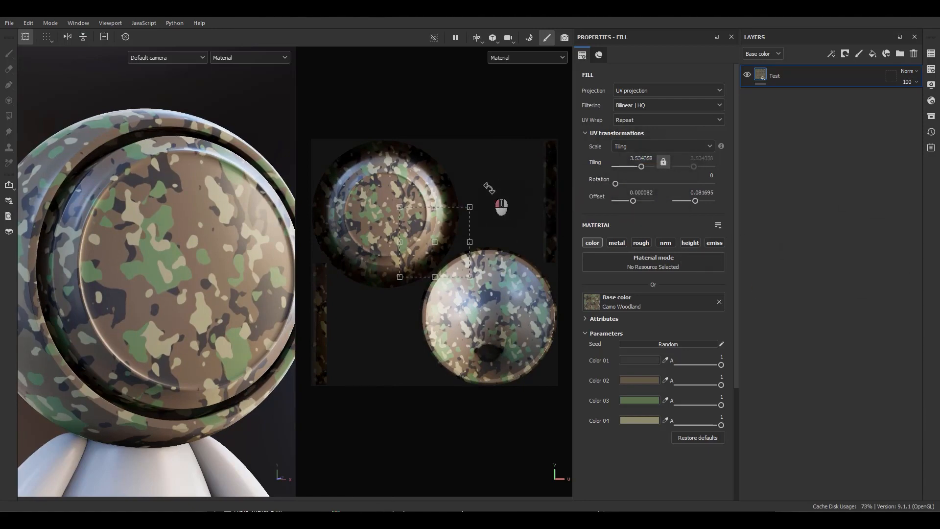
Try rotating the camouflage freehand in the UV view and shift it sideways to a horizontal offset of about 0.036.
mouse_move(488, 187)
left_mouse_down()
mouse_move(491, 219)
mouse_move(470, 162)
mouse_move(501, 201)
mouse_move(478, 155)
mouse_move(488, 191)
left_mouse_up()
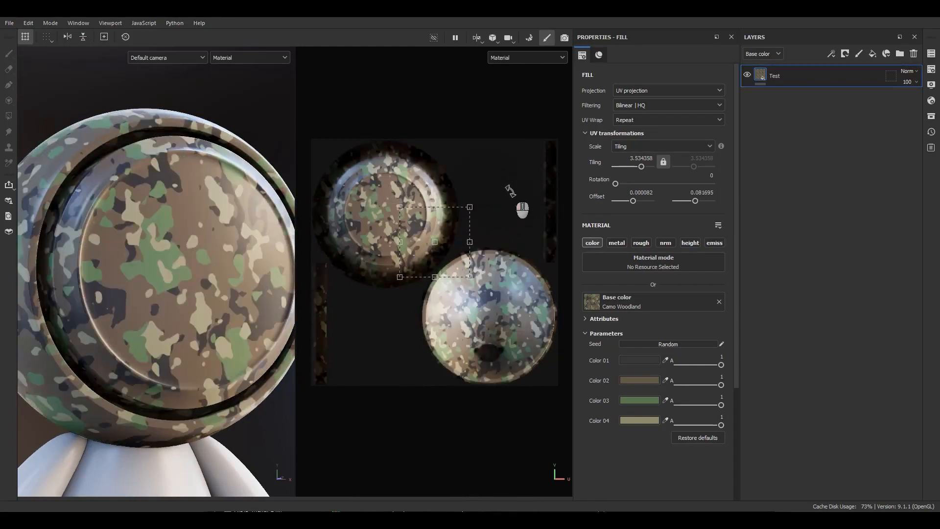
left_click_drag(432, 219, 441, 221)
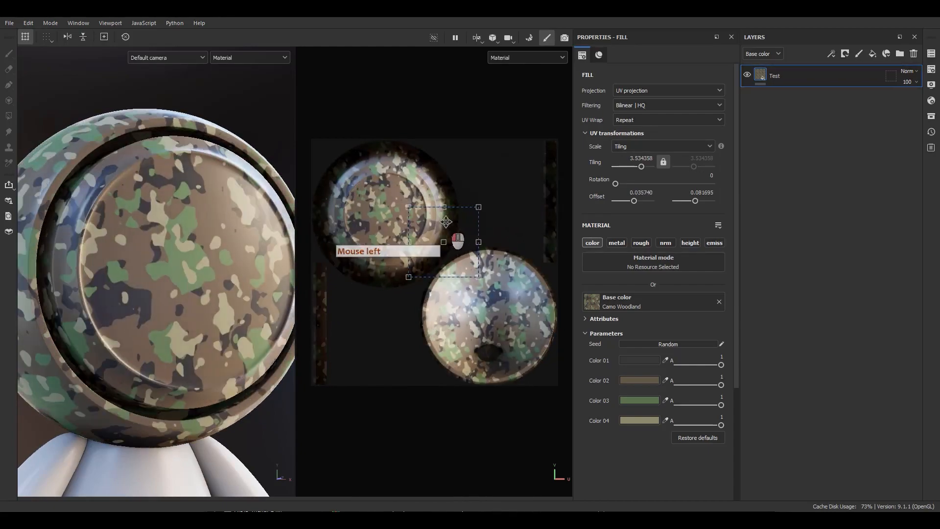
Flip the camouflage texture horizontally and vertically several times, leaving only the vertical flip applied.
left_click(71, 39)
left_click(72, 39)
left_click(72, 39)
left_click(71, 39)
left_click(71, 39)
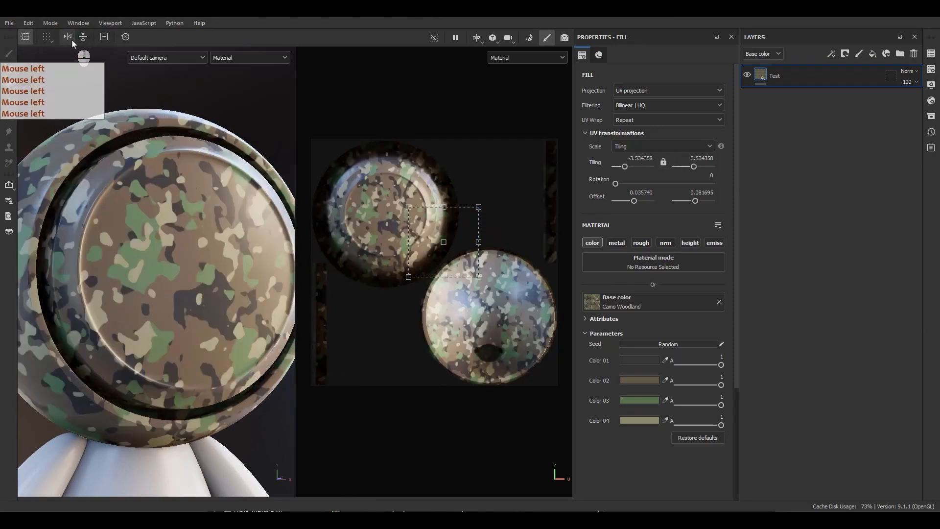
left_click(78, 37)
left_click(79, 37)
left_click(79, 37)
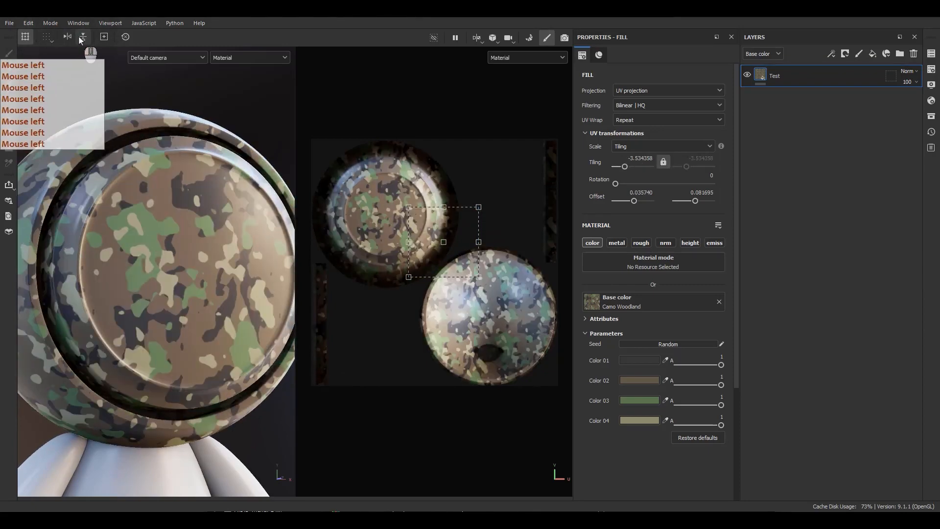
left_click(71, 38)
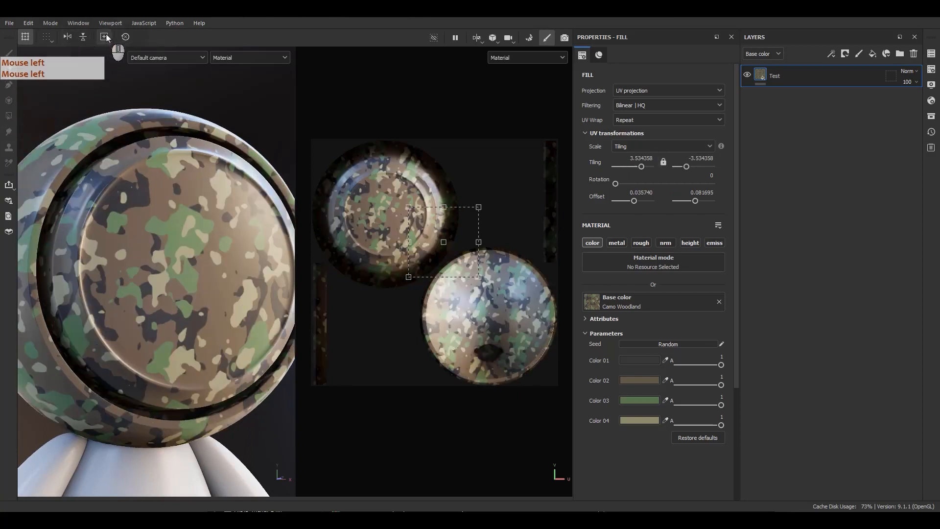
Move the transform pivot outside the camouflage's frame and try transforming the texture around it, scaling to about 2.79 tiling.
left_click_drag(444, 242, 373, 317)
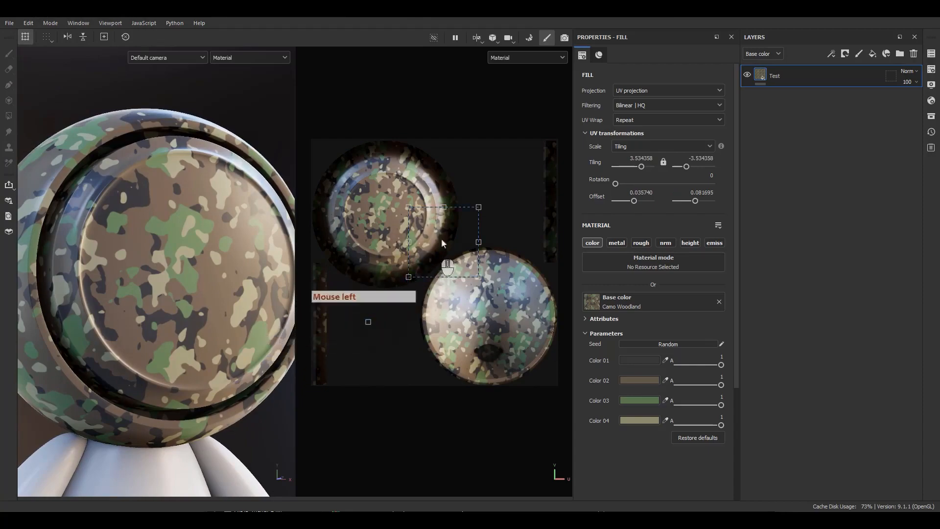
left_click_drag(492, 186, 459, 251)
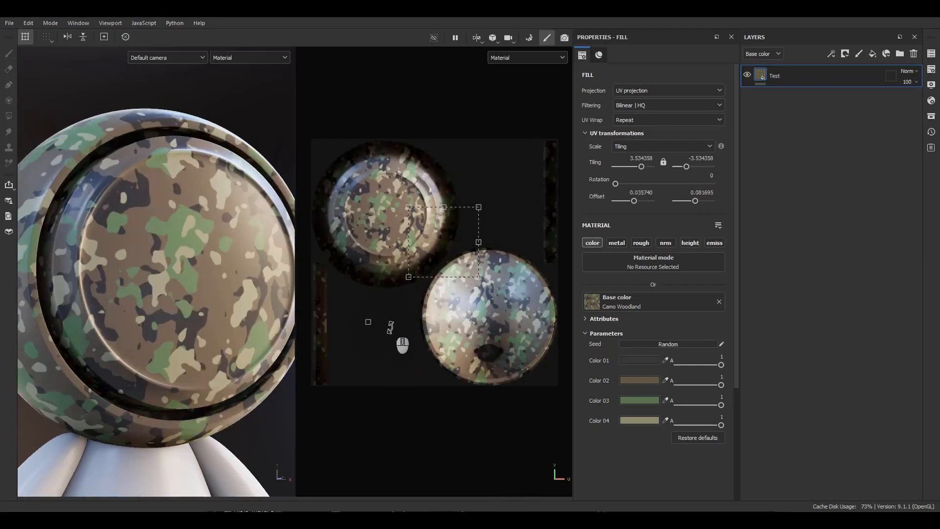
left_click_drag(480, 205, 465, 312, "ctrl+shift")
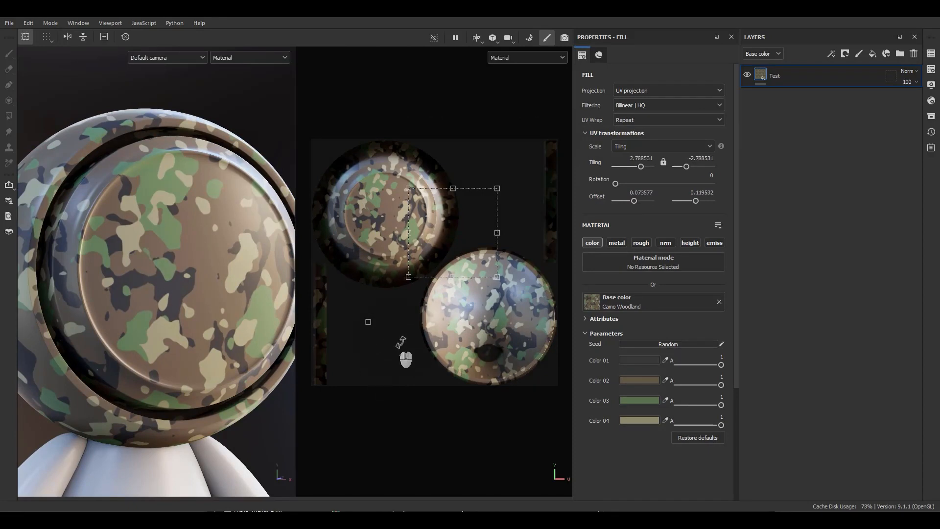
Reset the transform pivot to the centre of the camouflage texture's frame.
left_click(103, 39)
left_click(103, 39)
left_click(103, 39)
left_click(102, 40)
left_click(101, 41)
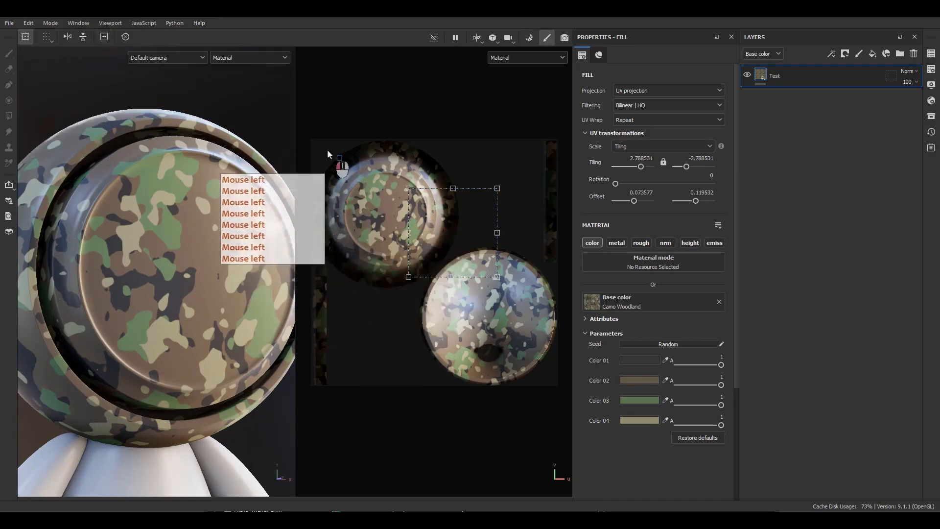
left_click(101, 39)
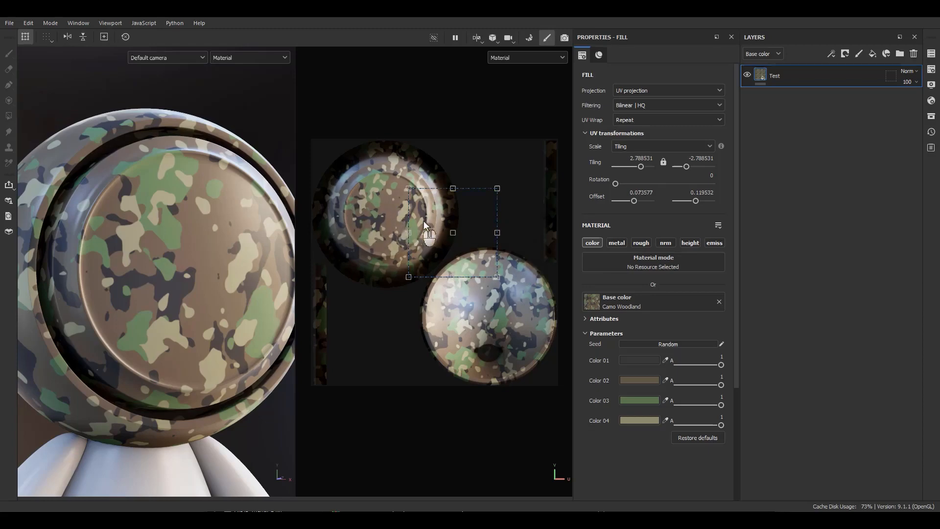
Reset the camouflage's UV transformation and scale the texture about its centre to about 1.6 tiling.
left_click(125, 42)
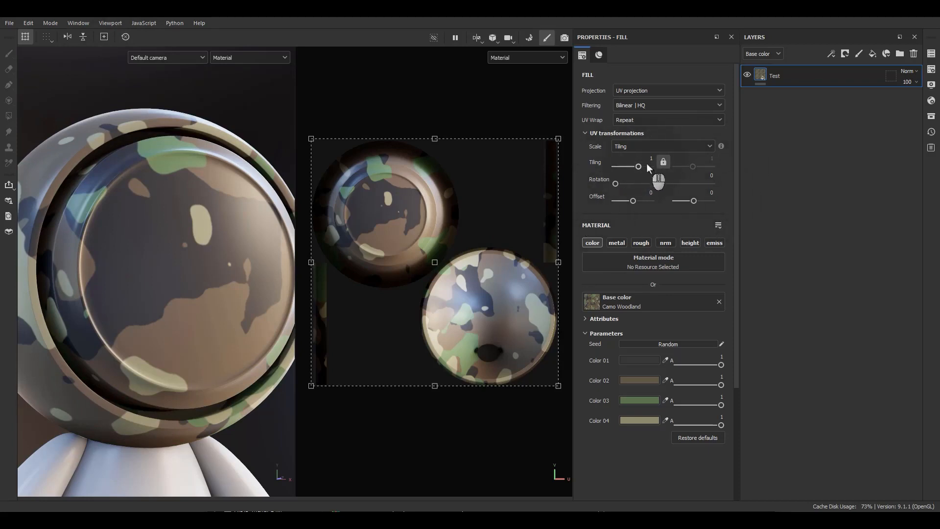
left_click_drag(558, 141, 348, 190, "ctrl+shift")
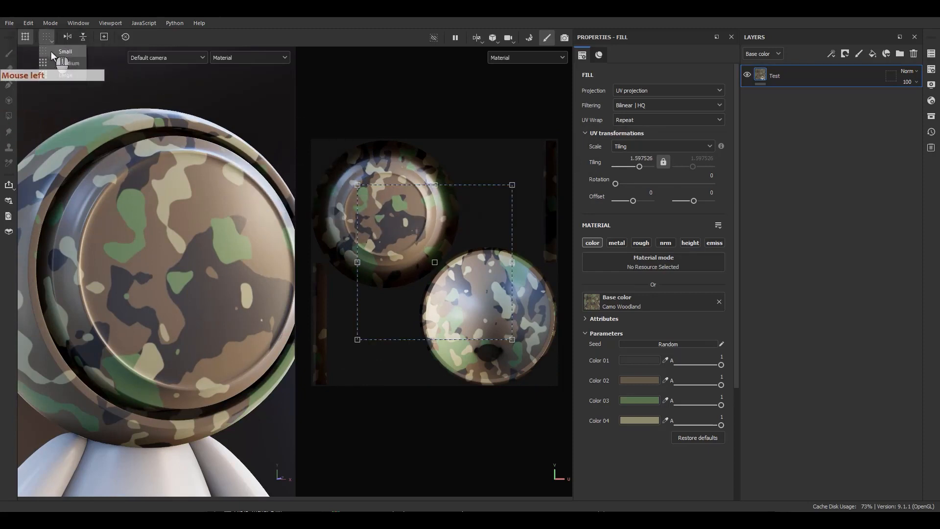
Try the medium and large transform handle sizes, return to small, and hide the manipulator.
left_click(52, 60)
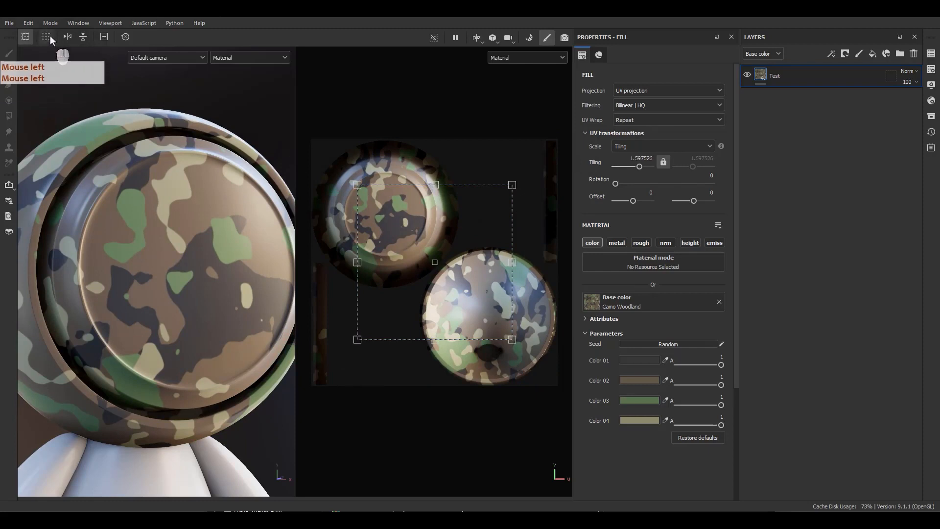
left_click(48, 34)
left_click(57, 71)
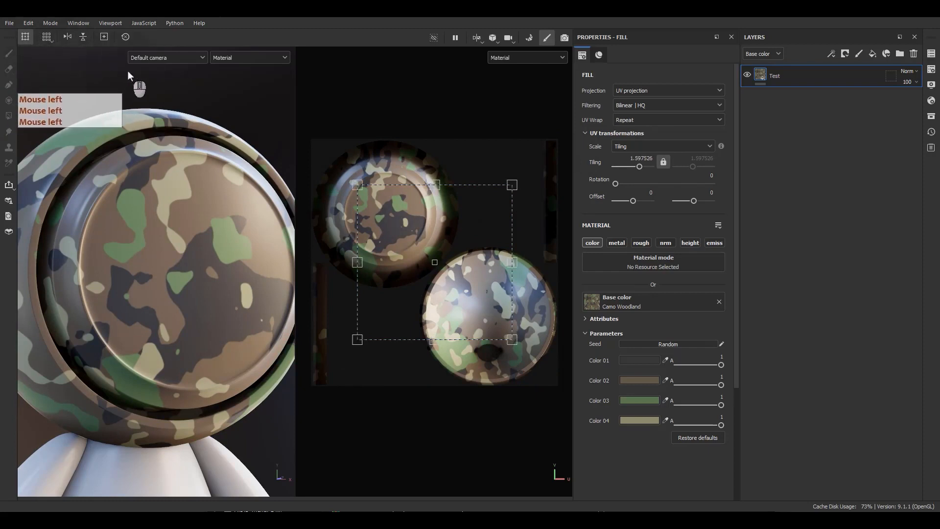
left_click(47, 36)
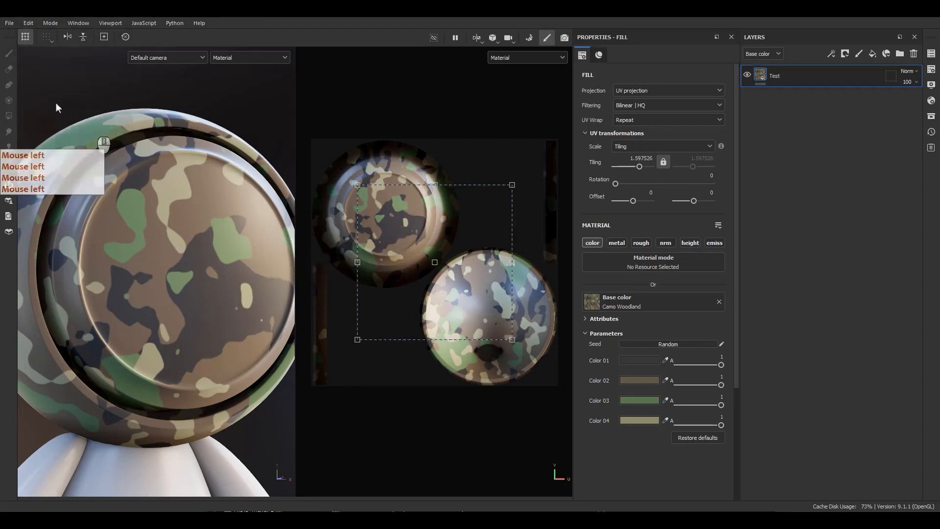
left_click(25, 36)
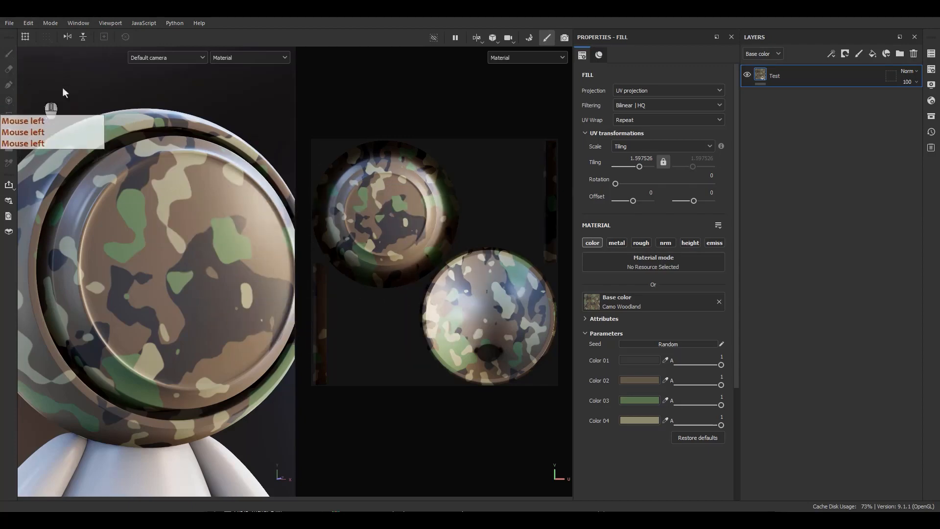
Try a tiling of 6.35 for the camouflage, undo it, and reset the UV transformation.
mouse_move(640, 166)
left_mouse_down()
mouse_move(627, 169)
mouse_move(644, 168)
left_mouse_up()
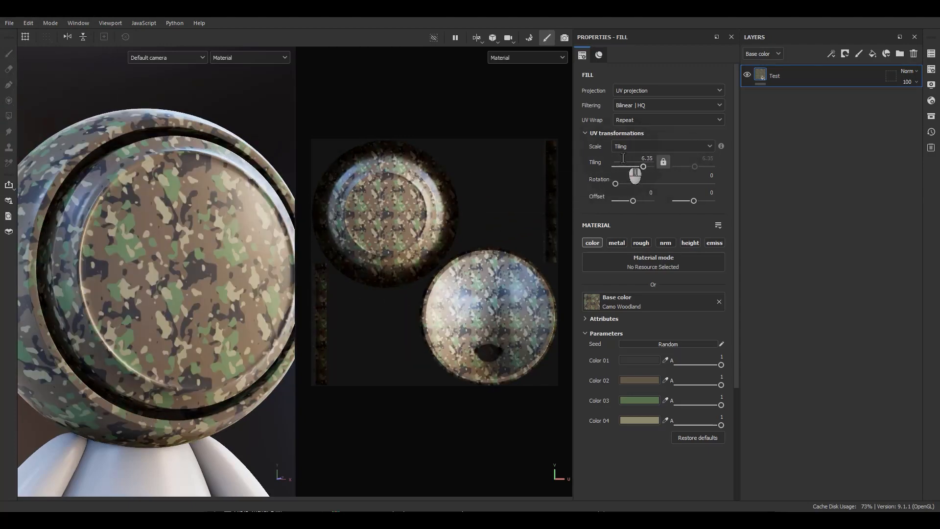
key("ctrl+z")
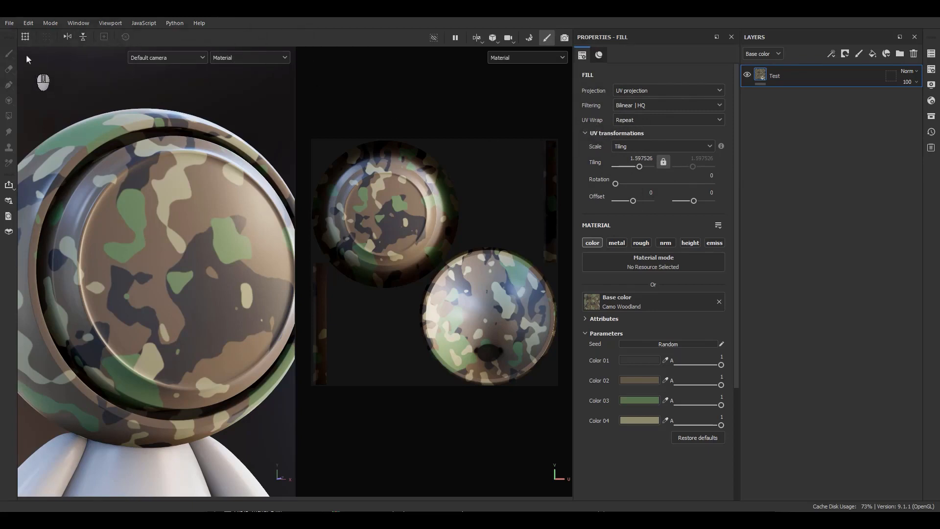
left_click(125, 37)
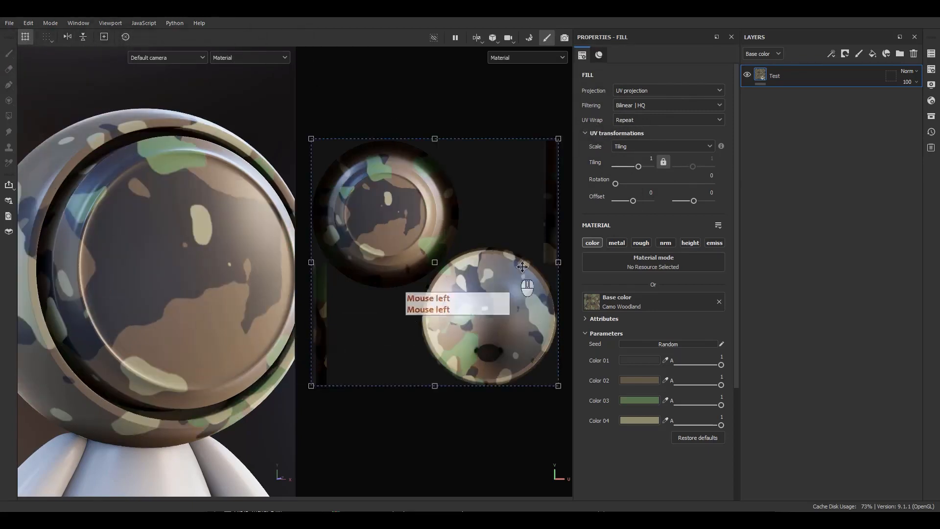
Set UV wrap to None and place the camouflage on the round front panel at about 3.95 tiling, offset about -0.204, 0.196.
left_click(624, 120)
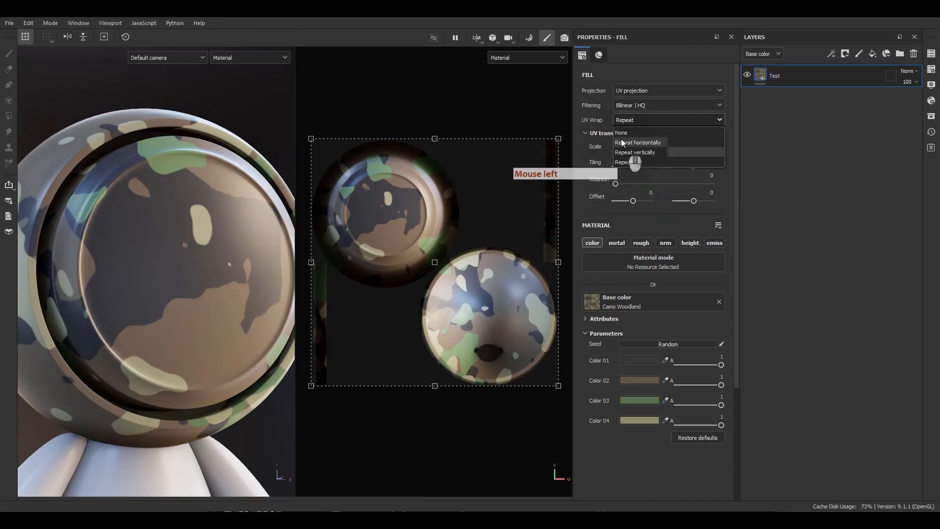
left_click(620, 133)
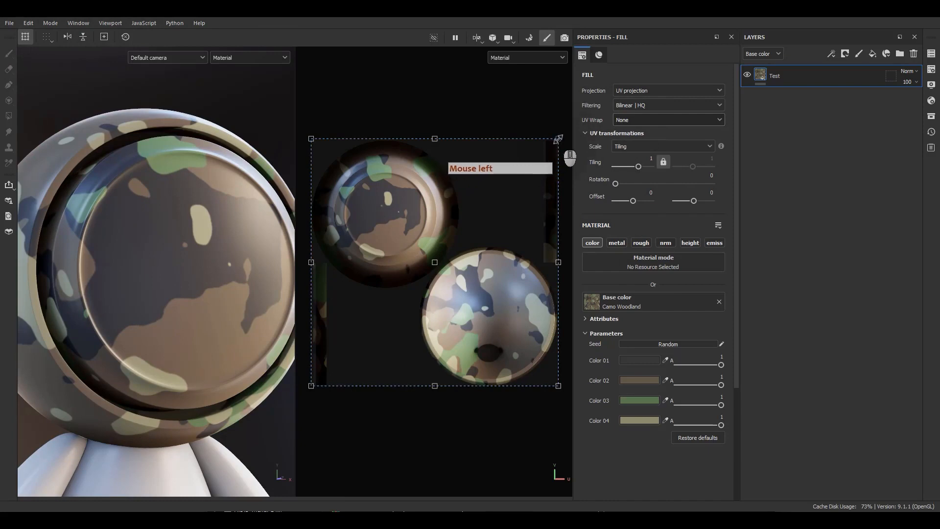
left_click_drag(558, 139, 398, 204, "ctrl+shift")
scroll(392, 202, "up", 2)
scroll(392, 202, "up", 2)
middle_click_drag(402, 216, 448, 214, "alt")
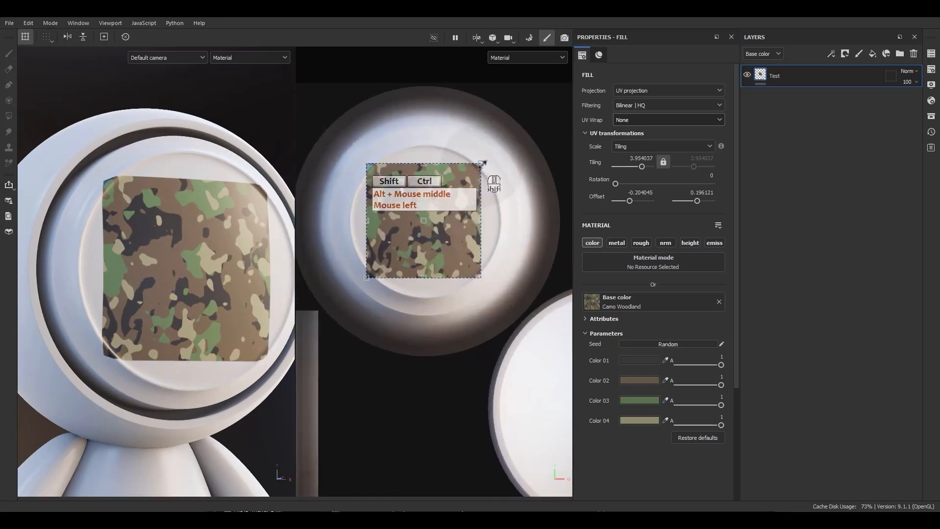
Shrink the camouflage patch about its centre to about 4.70 tiling.
left_click_drag(481, 163, 472, 183, "ctrl+shift")
left_click_drag(450, 221, 456, 221, "alt")
key("f")
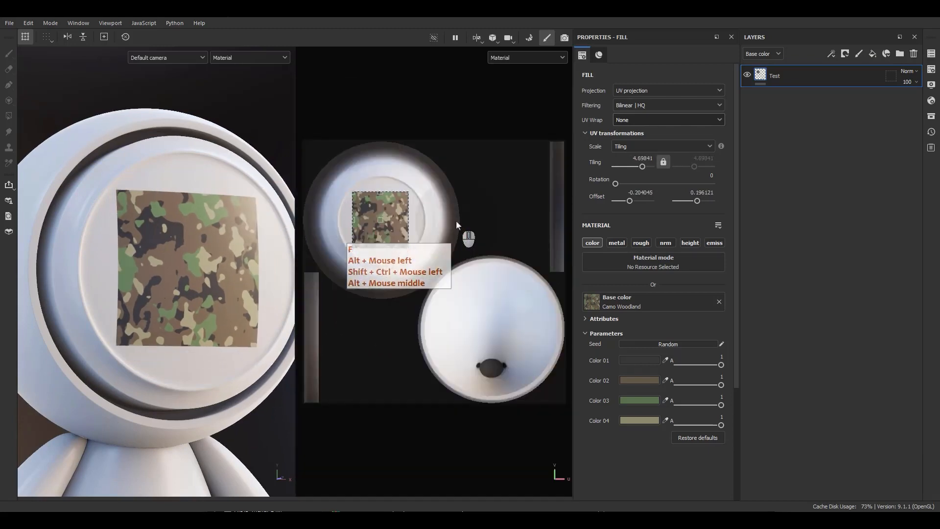
scroll(361, 197, "up", 5)
mouse_move(518, 300)
middle_mouse_down("alt")
mouse_move(546, 296)
mouse_move(532, 295)
middle_mouse_up("alt")
right_click_drag(533, 295, 465, 88, "alt")
middle_click_drag(467, 175, 452, 131, "alt")
right_click_drag(452, 131, 484, 135, "alt")
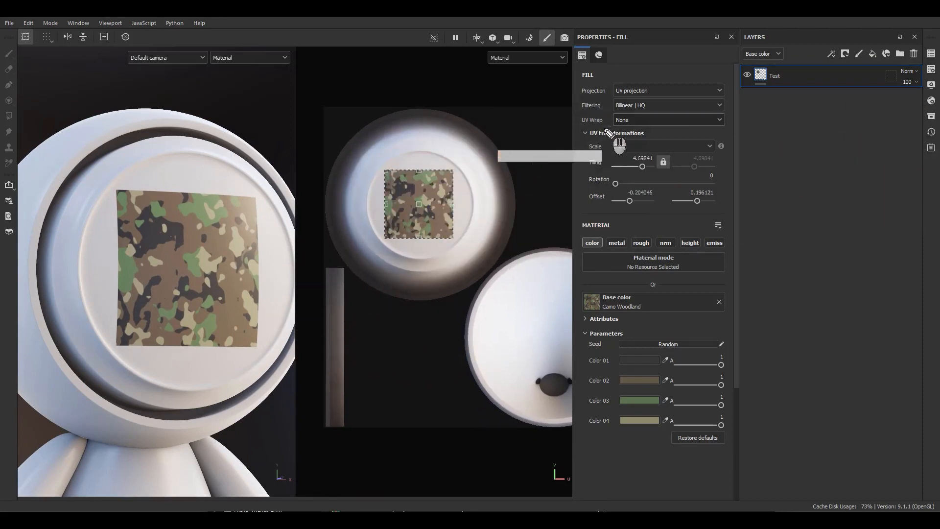
left_click_drag(555, 119, 577, 123)
left_click_drag(571, 117, 577, 123)
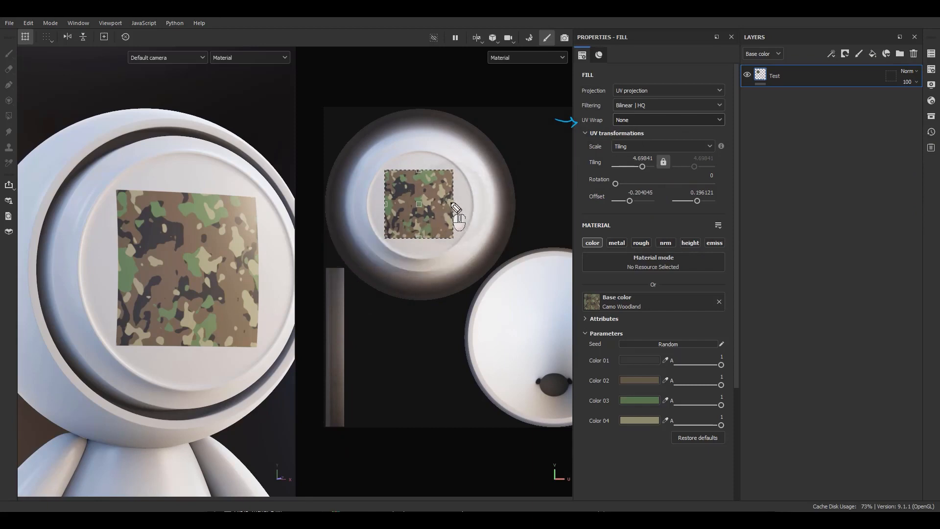
mouse_move(443, 203)
left_mouse_down()
mouse_move(514, 206)
mouse_move(515, 216)
left_mouse_up()
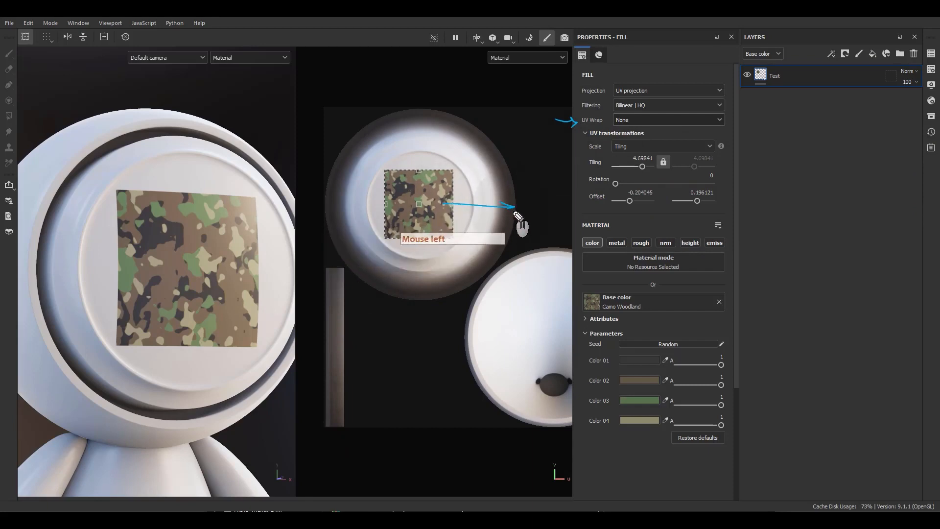
mouse_move(420, 172)
left_mouse_down()
mouse_move(424, 124)
mouse_move(440, 115)
left_mouse_up()
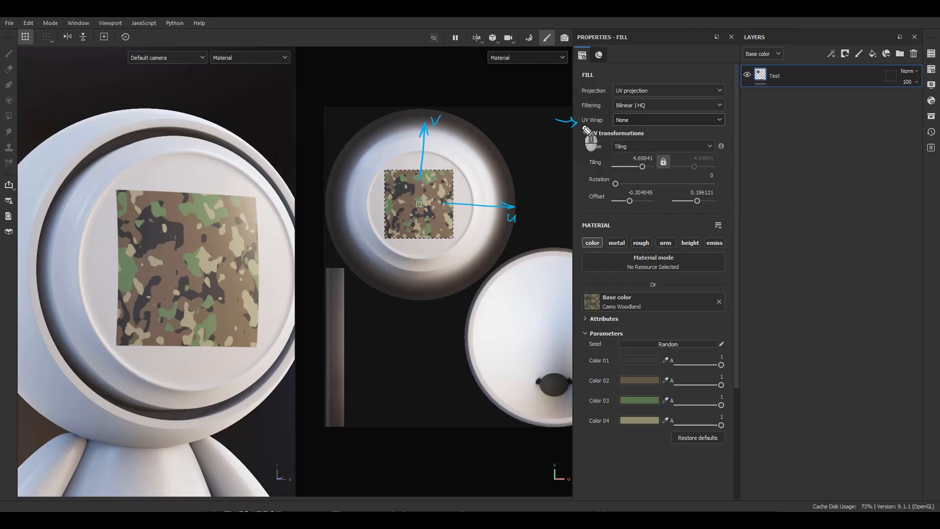
left_click_drag(631, 114, 618, 129)
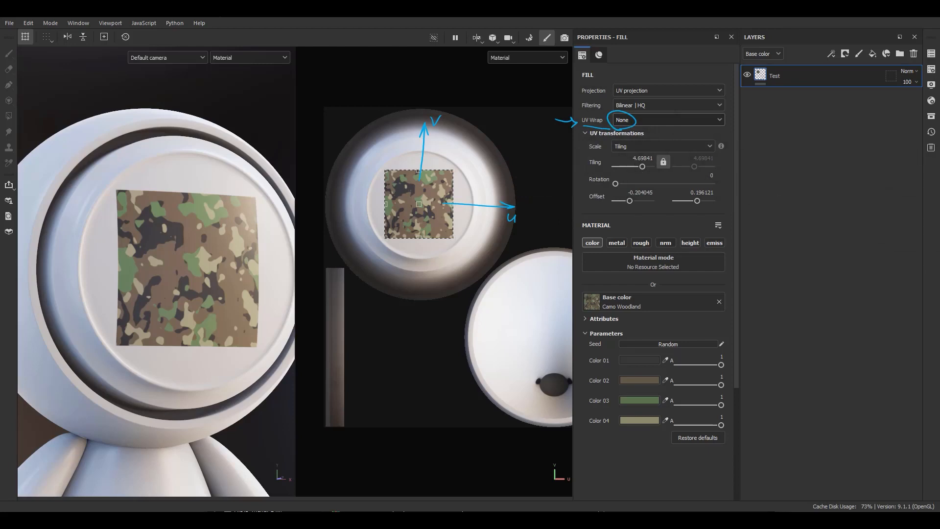
Try the Repeat horizontally UV wrap, move the camouflage band down to about 0.073 vertical offset, and undo the move.
left_click(621, 119)
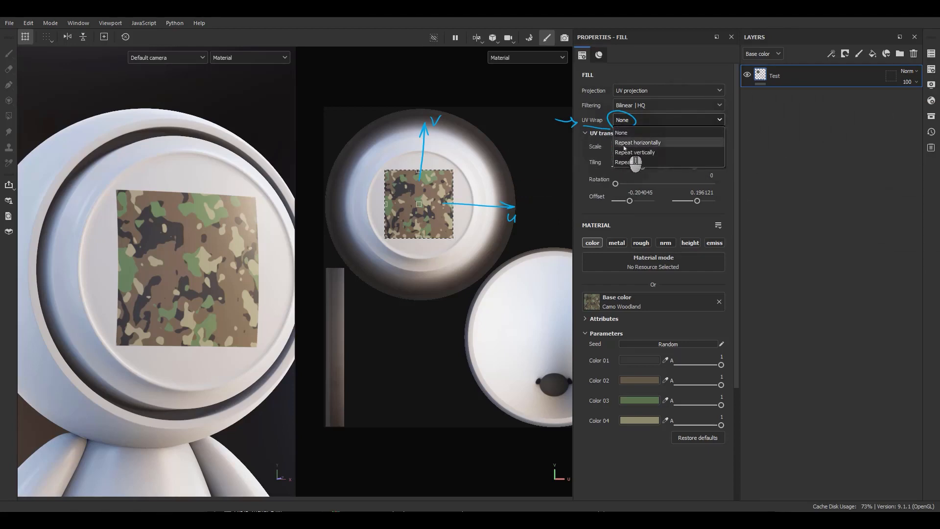
left_click(624, 143)
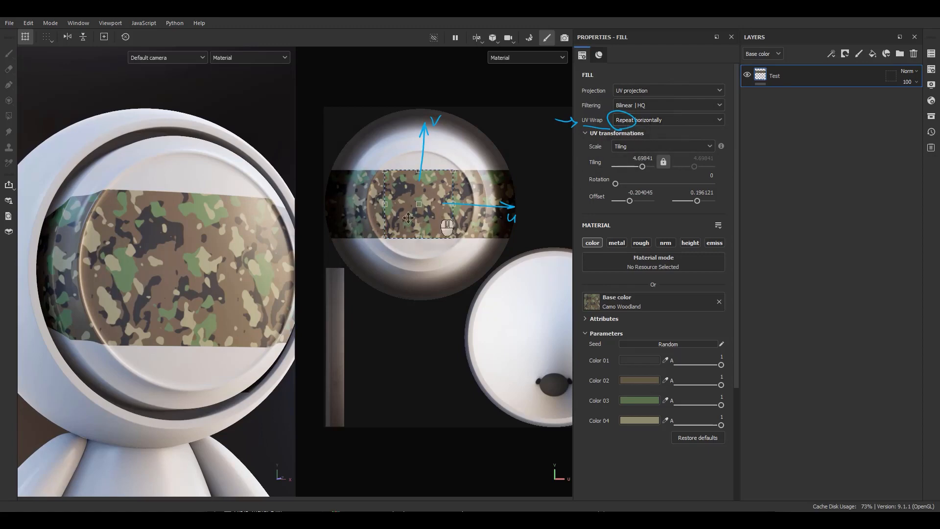
left_click_drag(408, 217, 411, 253)
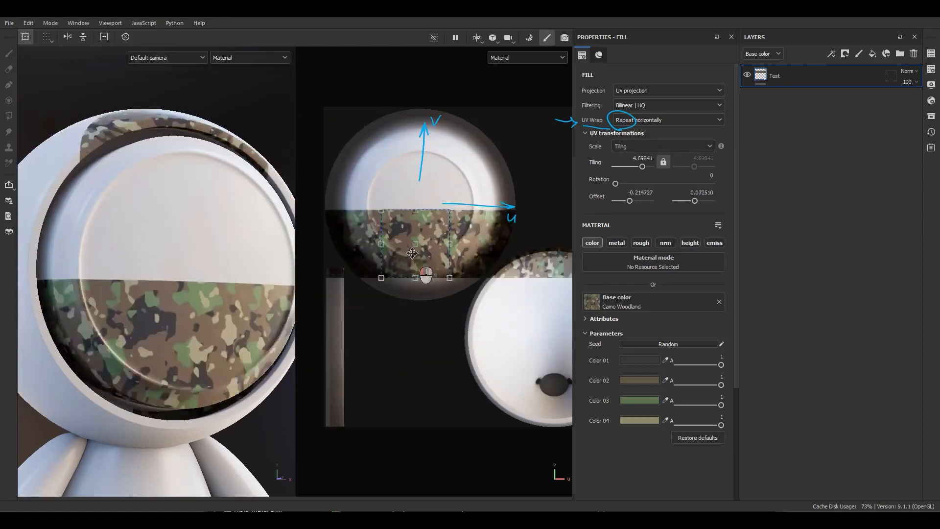
key("ctrl+z")
key("ctrl+z")
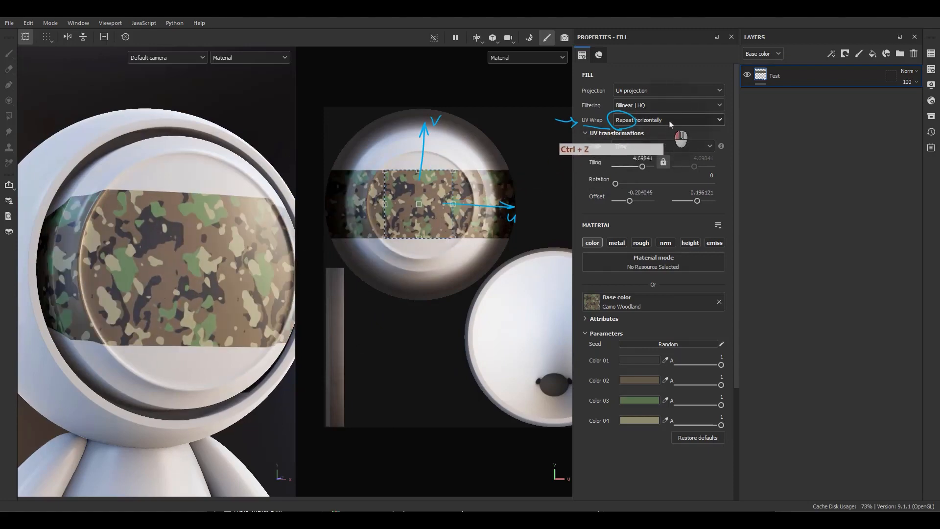
Try the Repeat vertically UV wrap, shift the camouflage strip slightly sideways, and undo the shift.
left_click(668, 120)
left_click(647, 156)
left_click(452, 215)
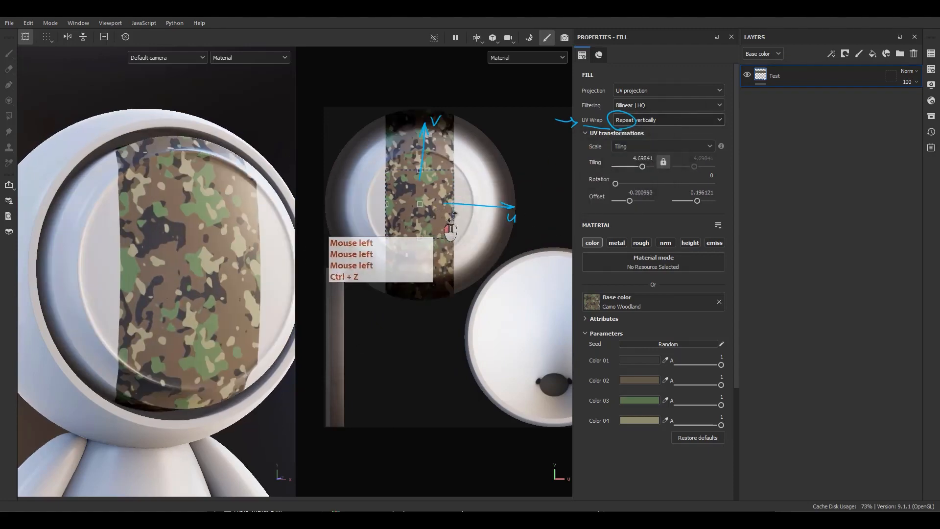
mouse_move(452, 217)
left_mouse_down()
mouse_move(498, 274)
mouse_move(435, 214)
mouse_move(426, 217)
mouse_move(461, 203)
left_mouse_up()
key("ctrl+z")
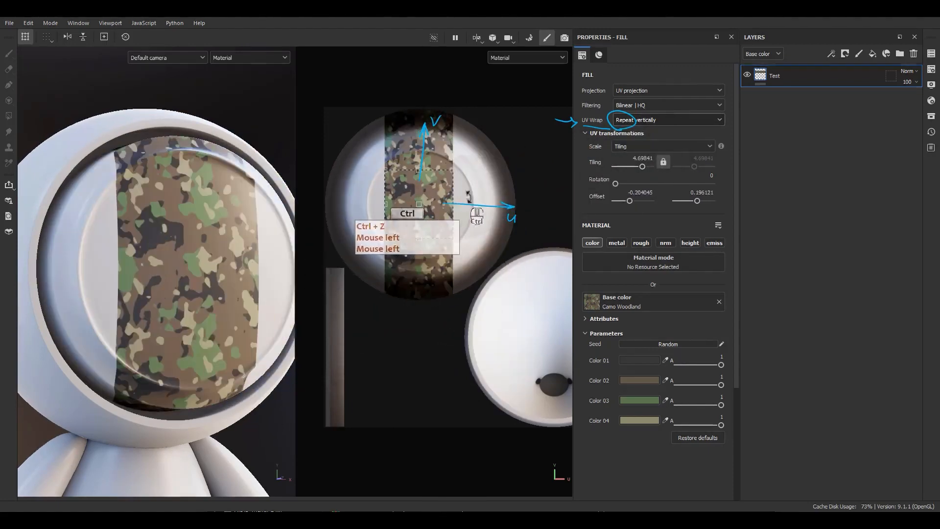
Set UV wrap back to Repeat, try moving the camouflage texture, and undo the move.
left_click(651, 121)
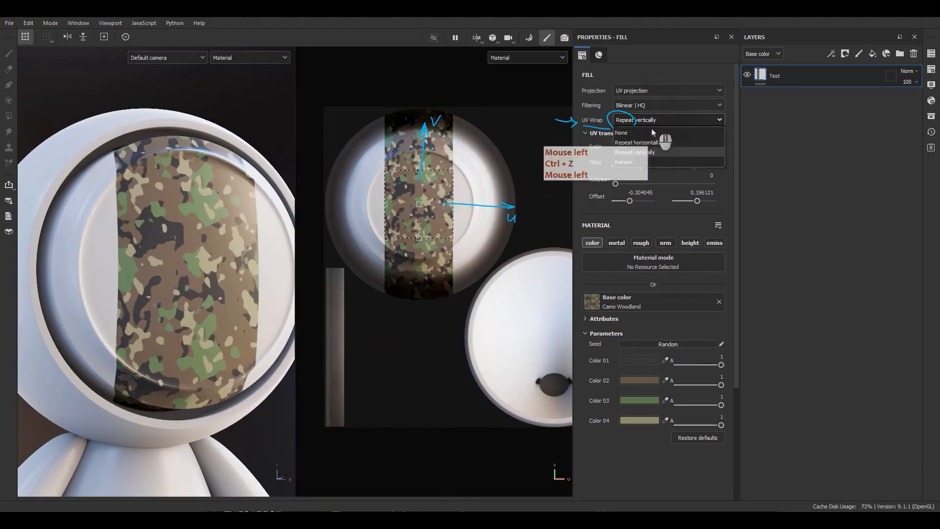
left_click(627, 162)
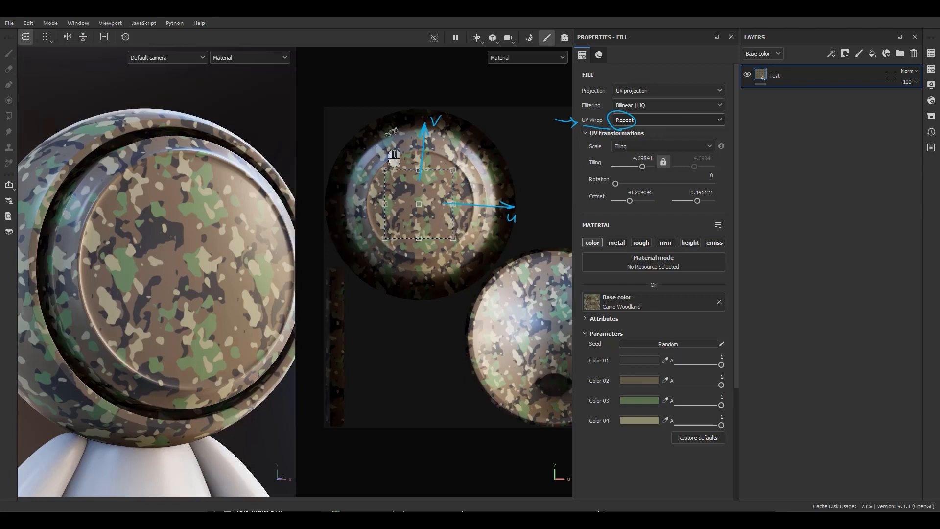
mouse_move(433, 223)
left_mouse_down()
mouse_move(456, 249)
mouse_move(437, 181)
mouse_move(424, 231)
mouse_move(433, 179)
mouse_move(428, 219)
left_mouse_up()
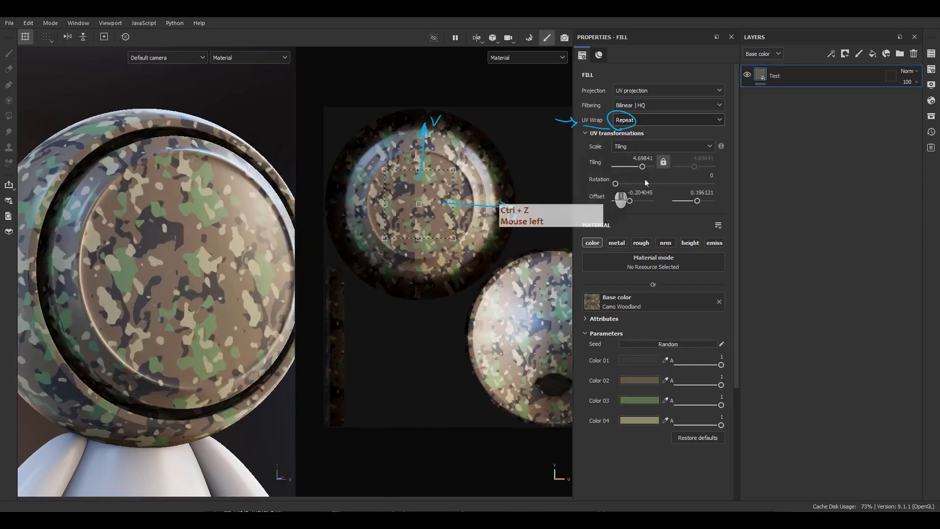
key("ctrl+z")
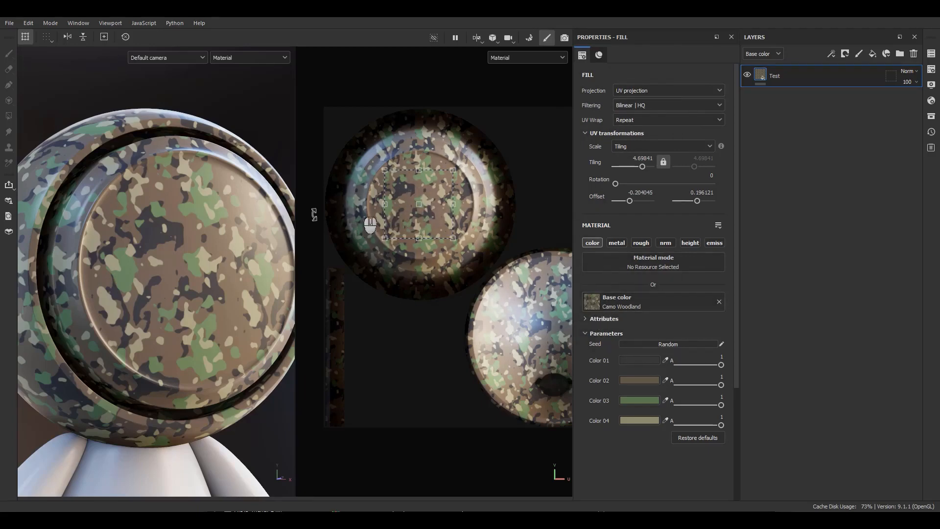
Switch the fill layer's projection to Tri-planar projection and bring the whole projection box around the model into view.
scroll(181, 241, "down", 5)
left_click_drag(181, 242, 125, 250, "alt")
right_click_drag(126, 249, 243, 272, "alt")
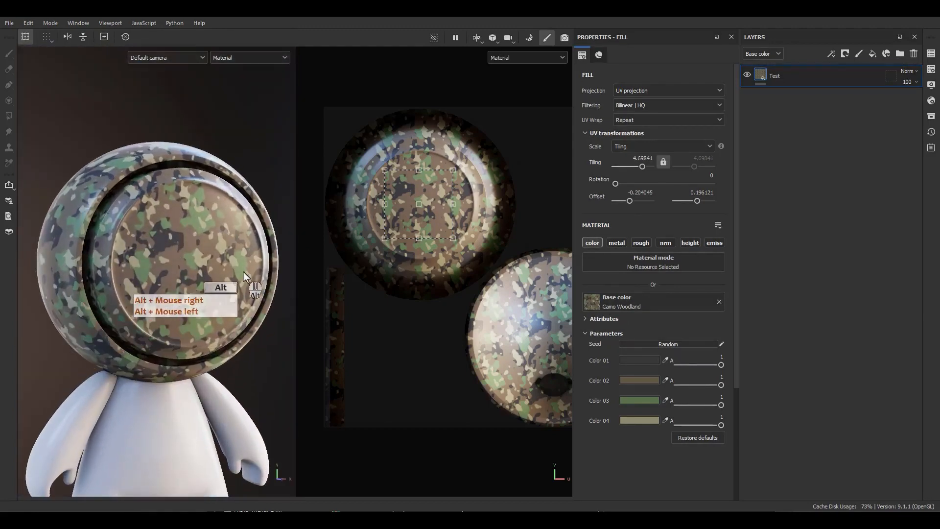
middle_click_drag(243, 272, 241, 269, "alt")
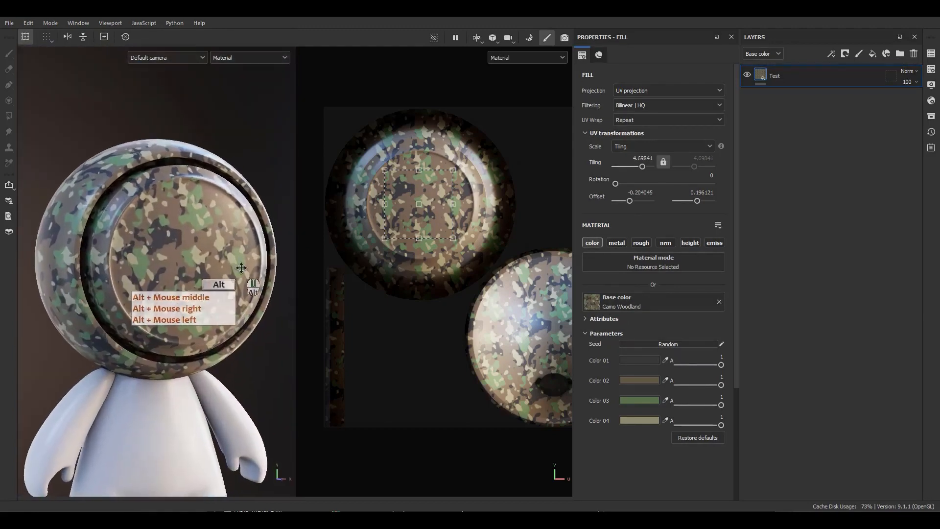
left_click(652, 93)
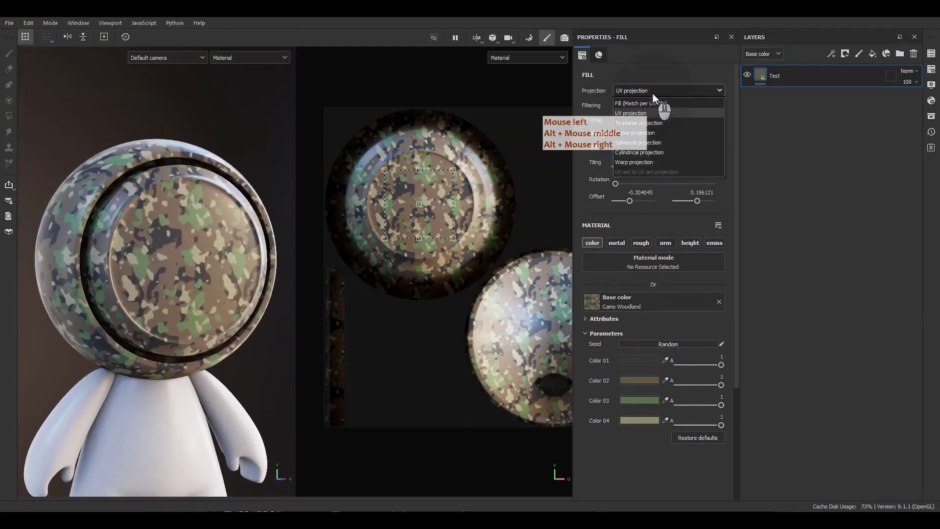
left_click(625, 124)
scroll(173, 232, "down", 5)
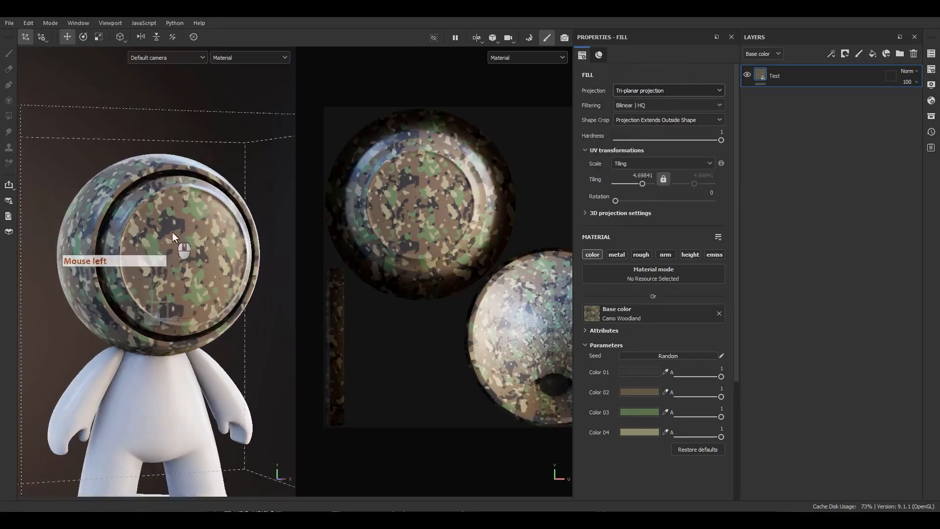
left_click_drag(174, 230, 201, 266, "alt")
middle_click_drag(200, 266, 220, 262, "alt")
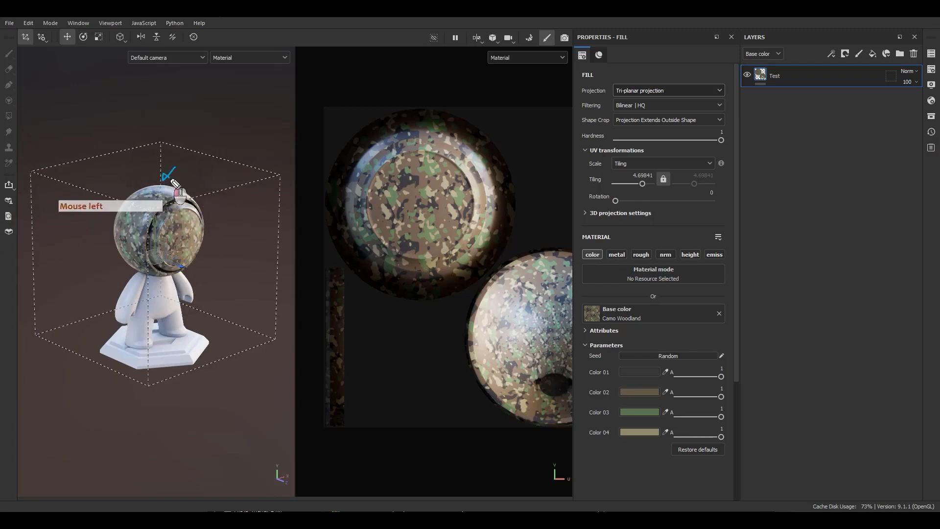
left_click_drag(172, 180, 173, 181)
left_click_drag(230, 228, 231, 243)
mouse_move(100, 232)
left_mouse_down()
mouse_move(93, 241)
mouse_move(101, 243)
left_mouse_up()
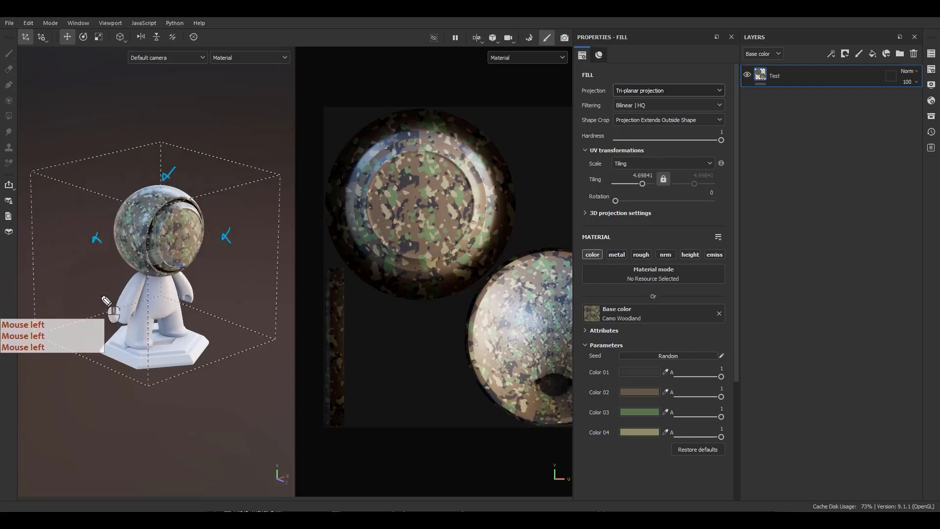
left_click_drag(99, 295, 99, 302)
left_click_drag(199, 336, 199, 345)
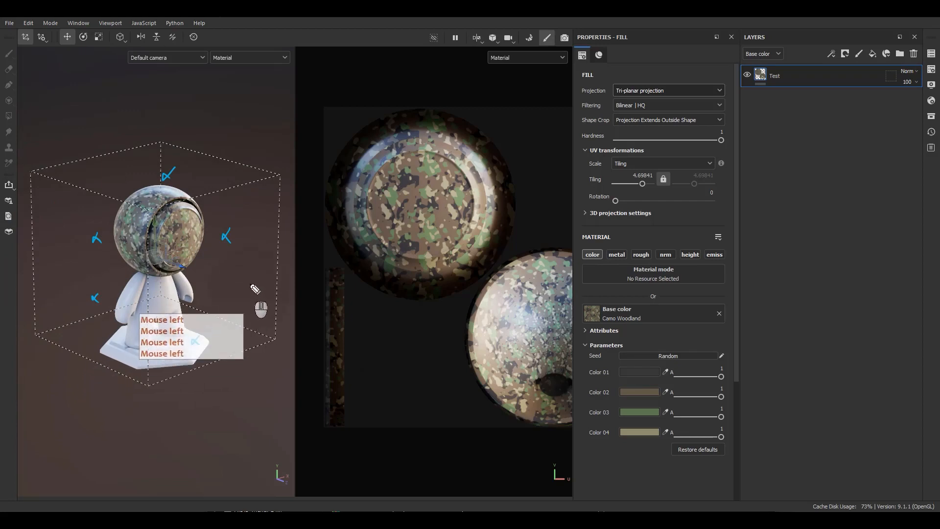
mouse_move(250, 281)
left_mouse_down()
mouse_move(248, 287)
mouse_move(212, 265)
mouse_move(202, 239)
left_mouse_up()
left_click_drag(209, 233, 210, 241)
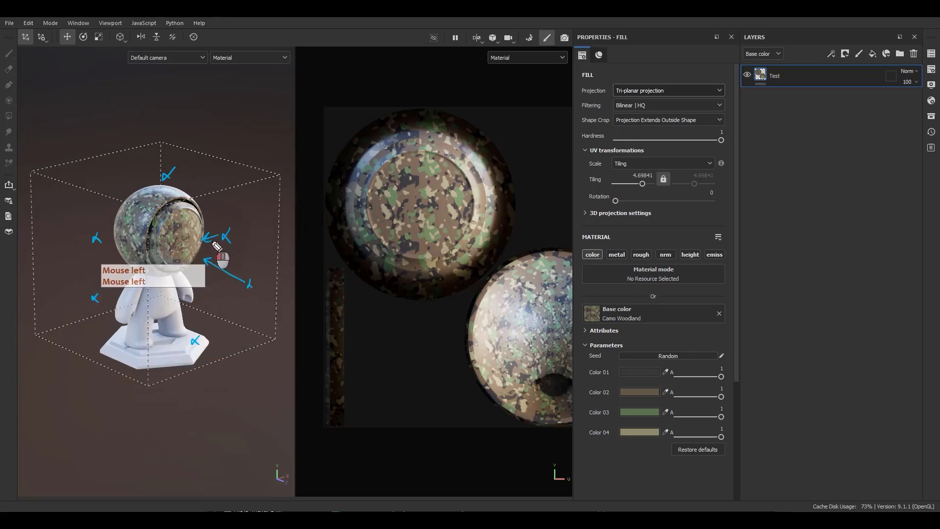
left_click_drag(101, 238, 113, 242)
left_click_drag(108, 237, 107, 246)
mouse_move(107, 283)
left_mouse_down()
mouse_move(119, 269)
mouse_move(122, 277)
left_mouse_up()
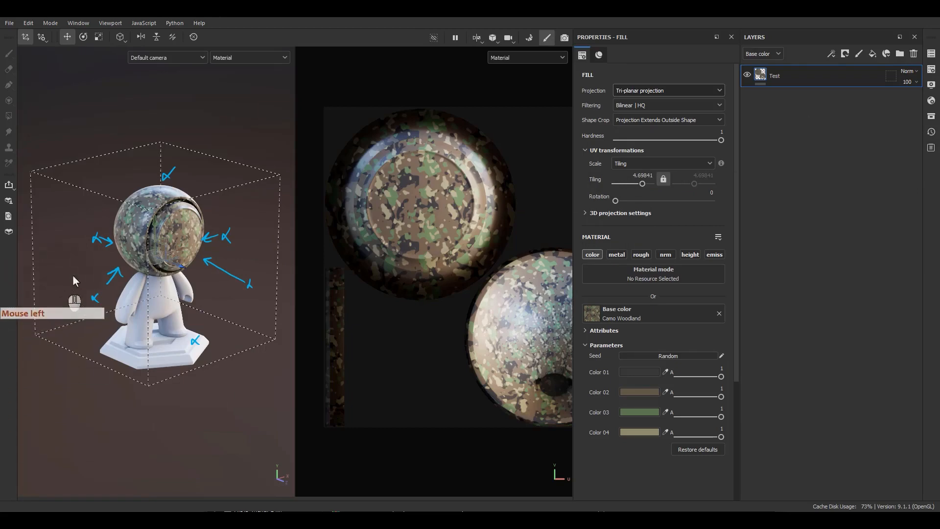
Soften the tri-planar projection seams on the head by setting the fill's hardness to 0.5.
scroll(150, 224, "up", 10)
scroll(192, 239, "up", 3)
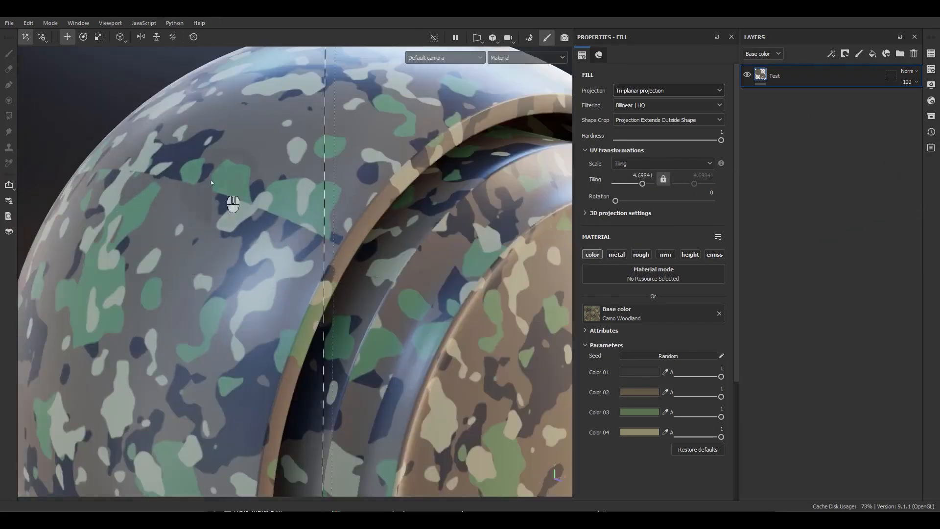
scroll(303, 213, "down", 5)
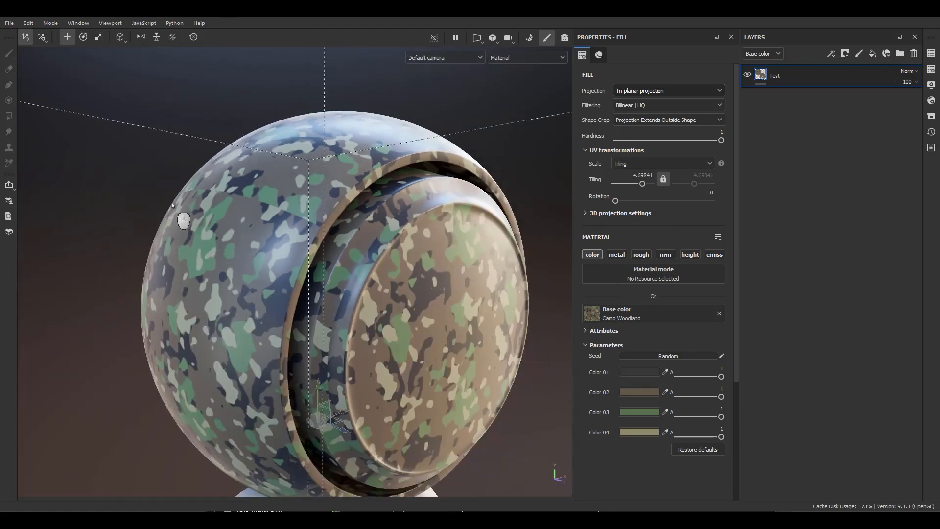
left_click_drag(272, 283, 308, 222, "alt")
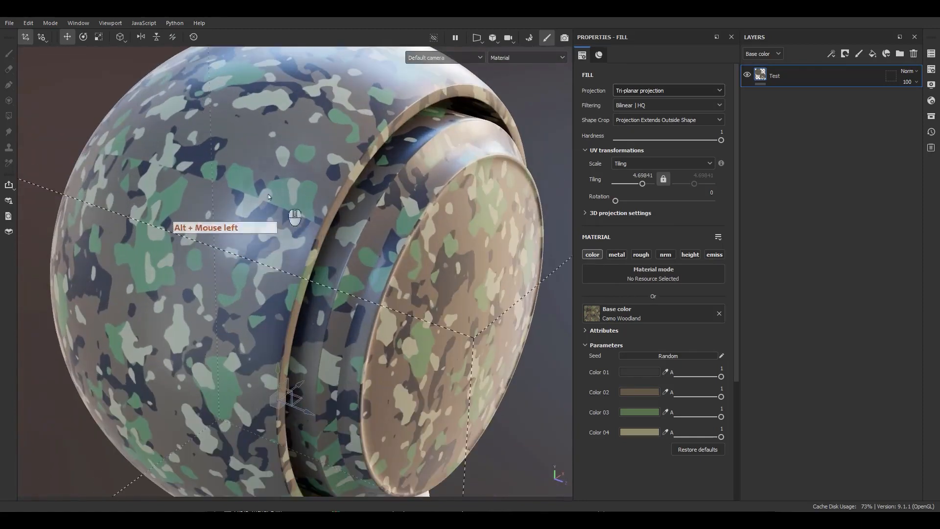
left_click_drag(720, 140, 662, 143)
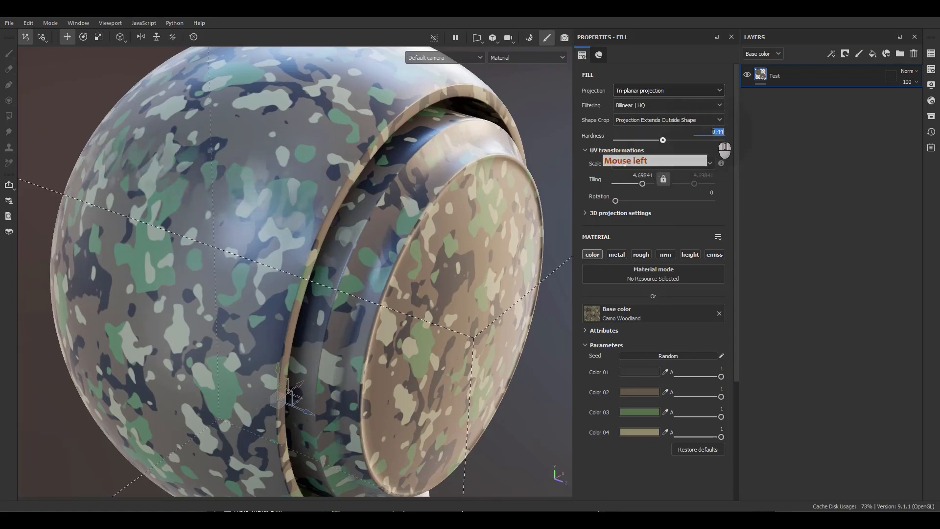
key("Return")
Examine the camouflage blending on the head from several sides and bring the whole projection box into view.
left_click_drag(220, 299, 289, 243, "alt")
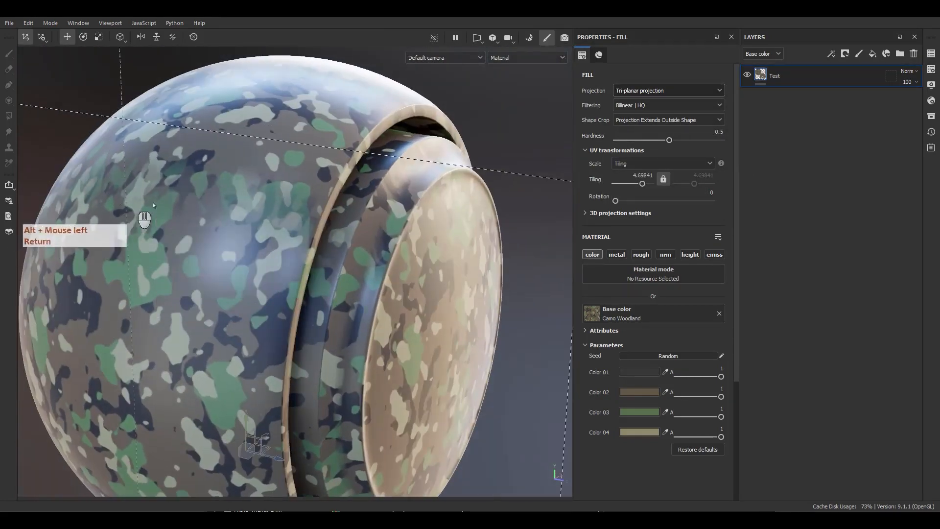
scroll(198, 202, "down", 5)
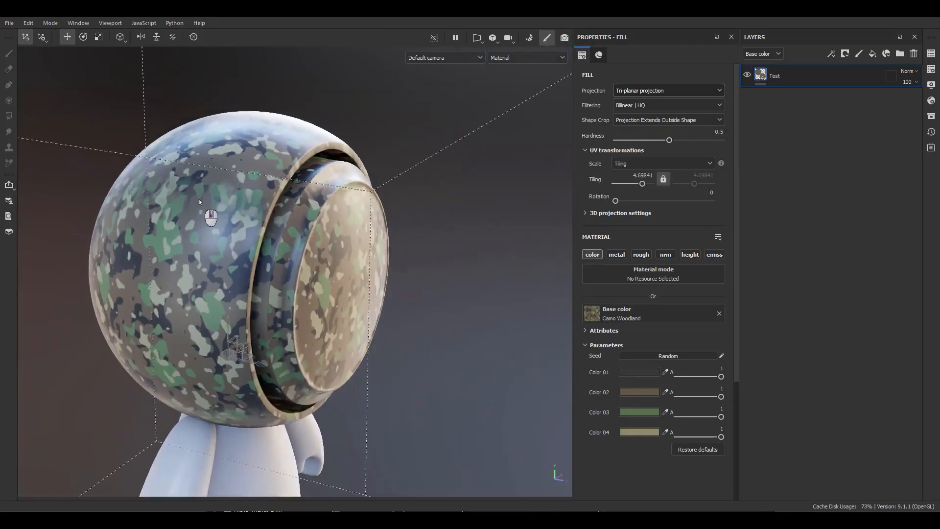
left_click_drag(198, 202, 330, 205, "alt")
middle_click_drag(330, 205, 397, 230, "alt")
left_click_drag(398, 230, 150, 216, "alt")
scroll(325, 246, "down", 5)
middle_click_drag(378, 348, 319, 270, "alt")
left_click(263, 226, "alt")
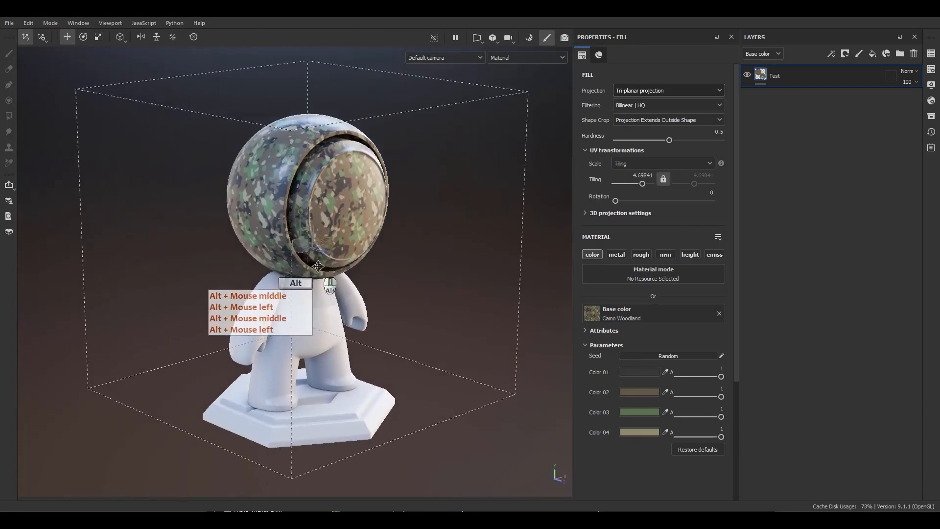
right_click_drag(319, 270, 308, 258, "alt")
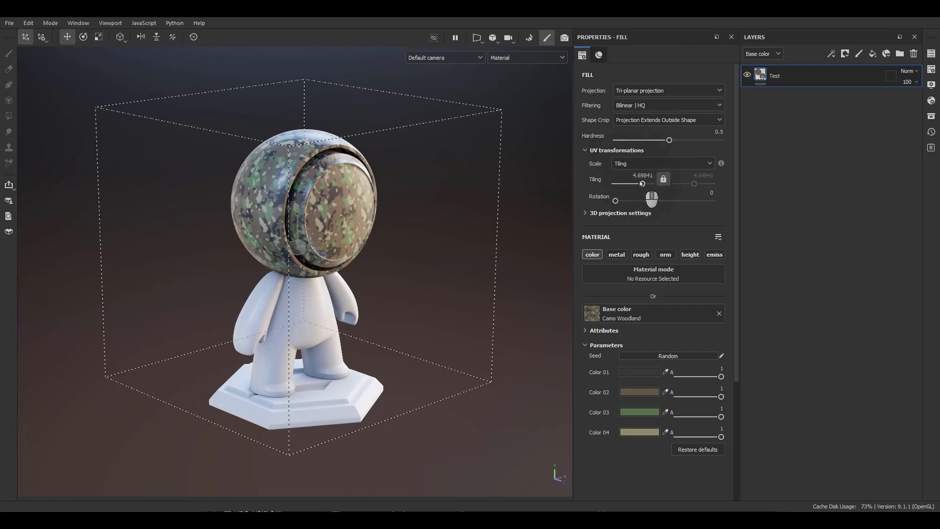
Try different tiling and rotation values for the camouflage texture and undo the changes.
mouse_move(642, 184)
left_mouse_down()
mouse_move(617, 201)
mouse_move(637, 196)
left_mouse_up()
key("ctrl+z")
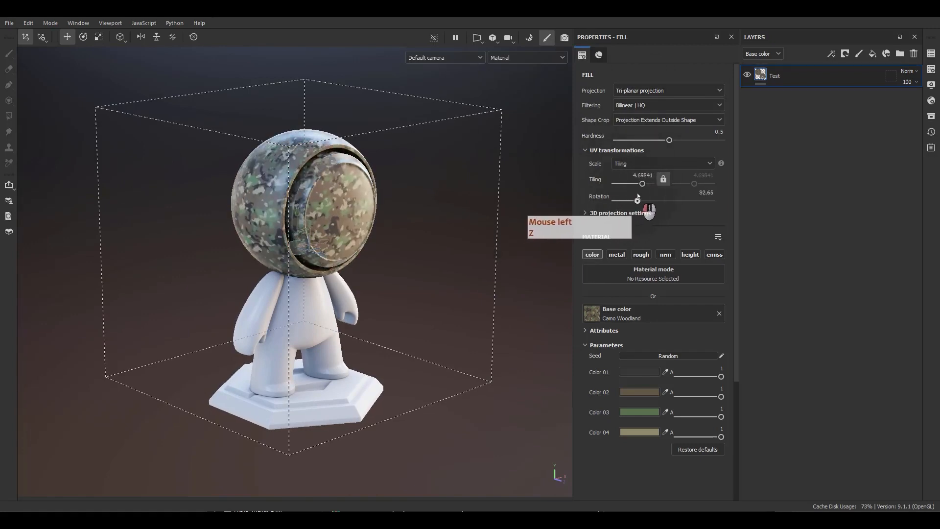
key("ctrl+z")
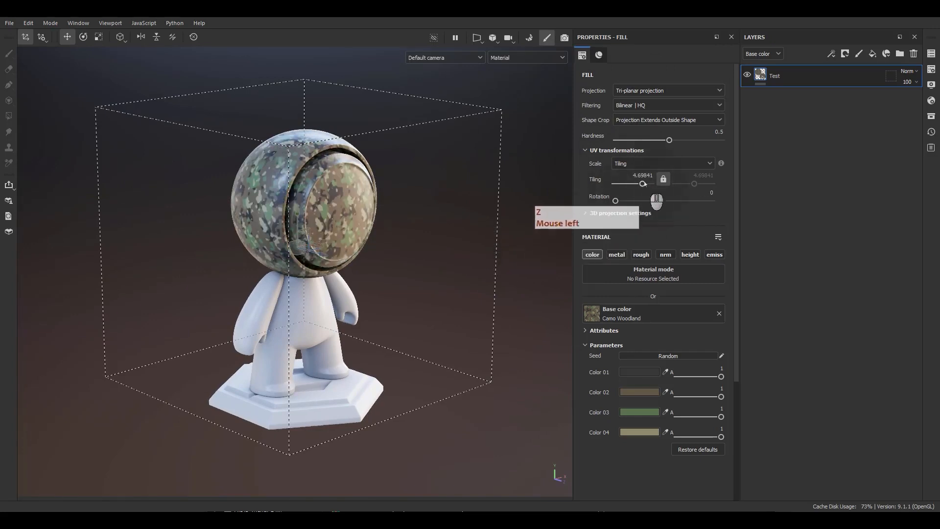
Set the camouflage texture's tiling to 2.
type("23")
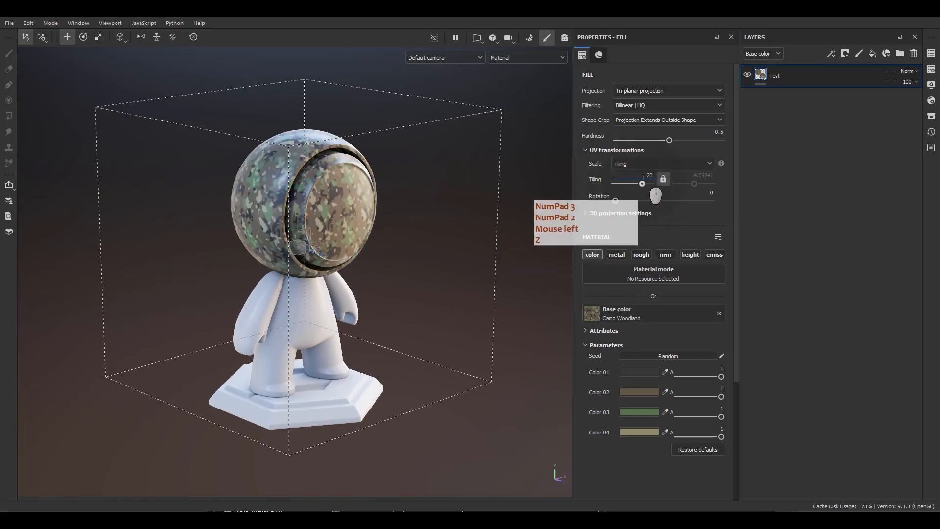
key("BackSpace")
key("Return")
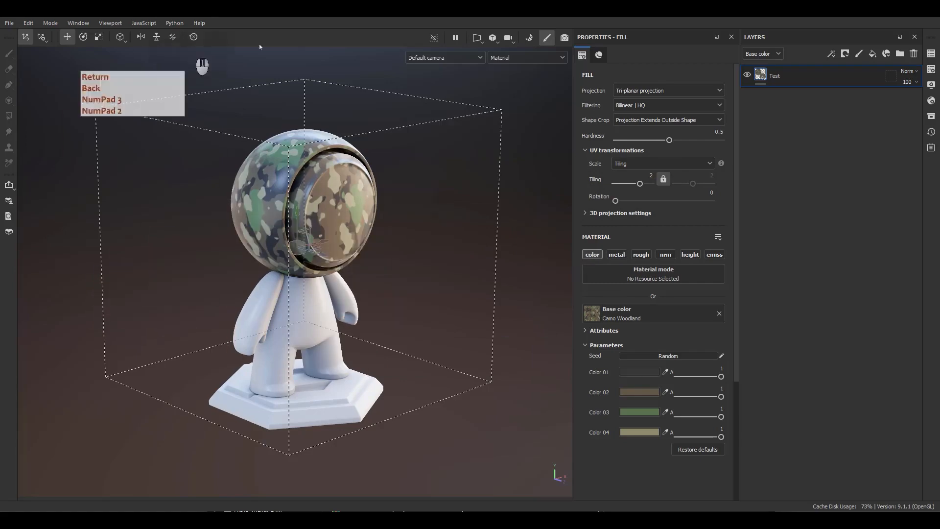
Expand the 3D projection settings, try shifting the projection's X offset, and undo the shift.
left_click(593, 214)
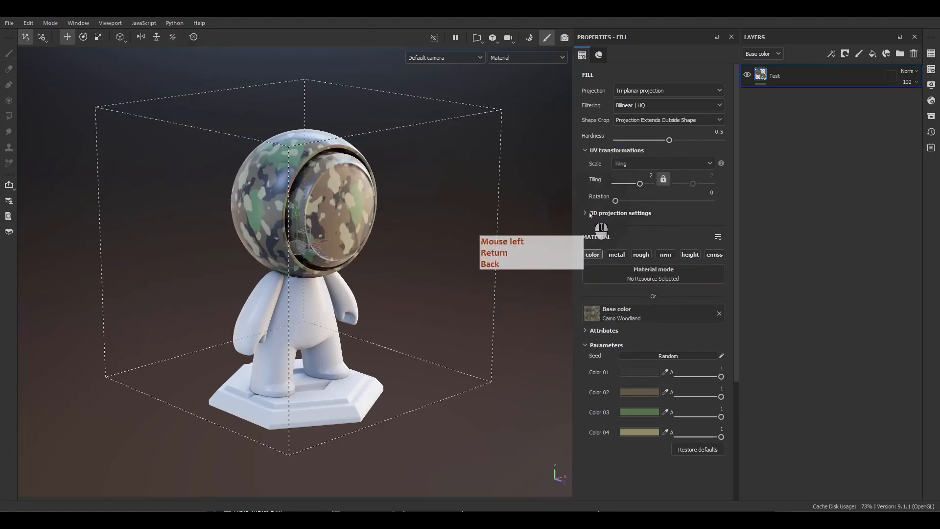
left_click(592, 215)
left_click(592, 214)
left_click_drag(662, 245, 638, 247)
key("ctrl+z")
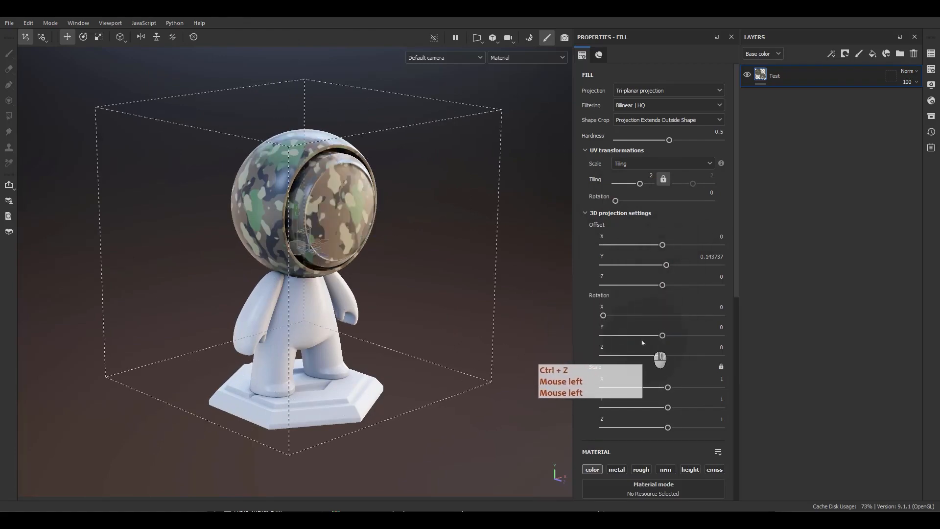
Try rotating the projection about Y and scaling it to about -0.04 in X, undoing both changes.
left_click_drag(662, 336, 663, 360)
key("ctrl+z")
scroll(671, 360, "down", 1)
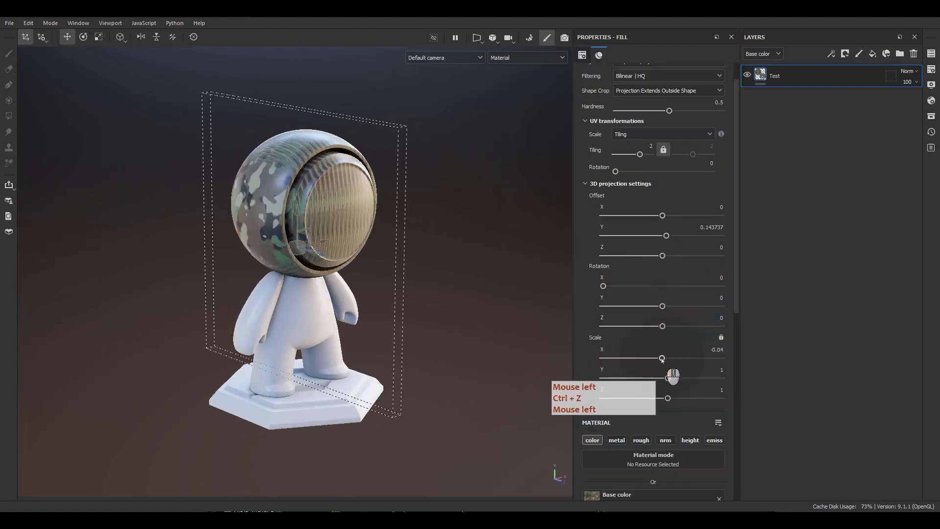
key("ctrl+z")
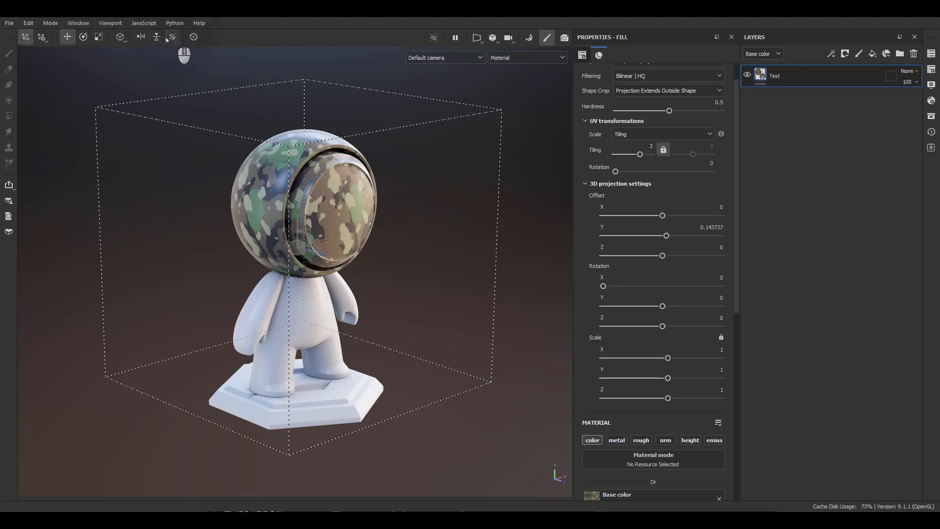
Reset the projection's transformation, try moving the projection box to about -0.306 in X, and undo the move.
left_click(194, 37)
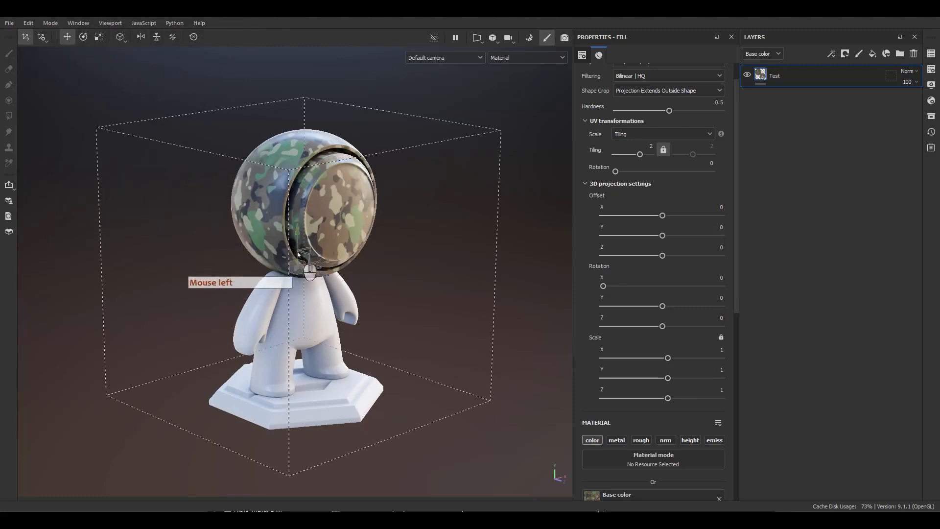
left_click_drag(299, 264, 364, 253)
key("ctrl+z")
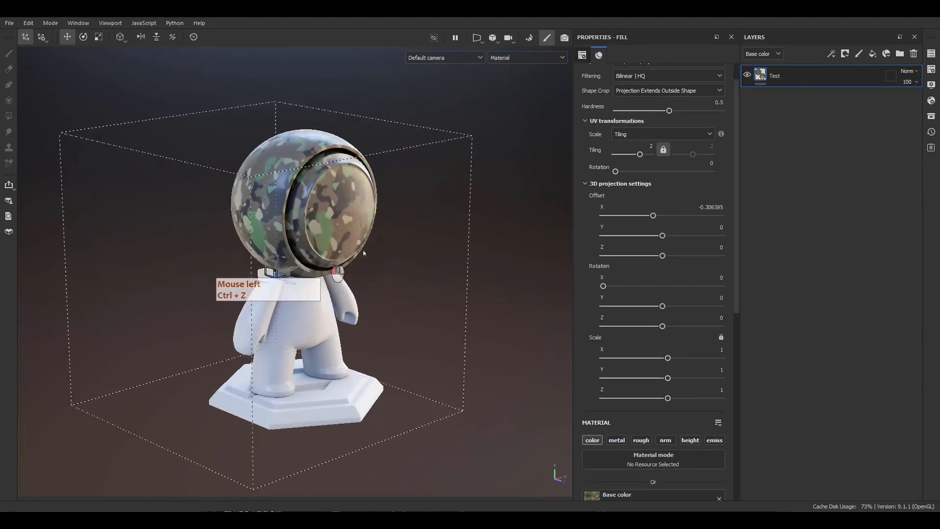
key("ctrl+z")
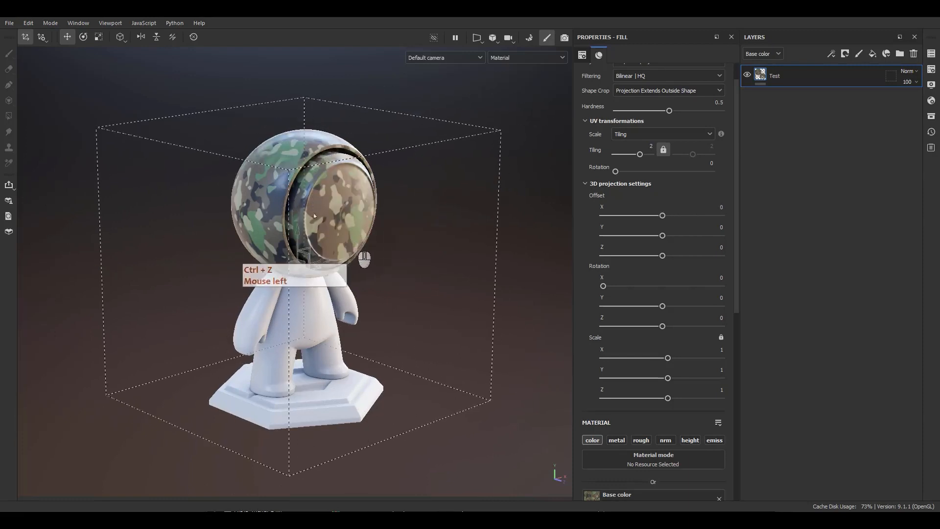
Try mirroring the projection's transformation in X several times, leaving its X scale at -1.
left_click(141, 37)
left_click(141, 37)
left_click(141, 37)
left_click(141, 38)
left_click(141, 37)
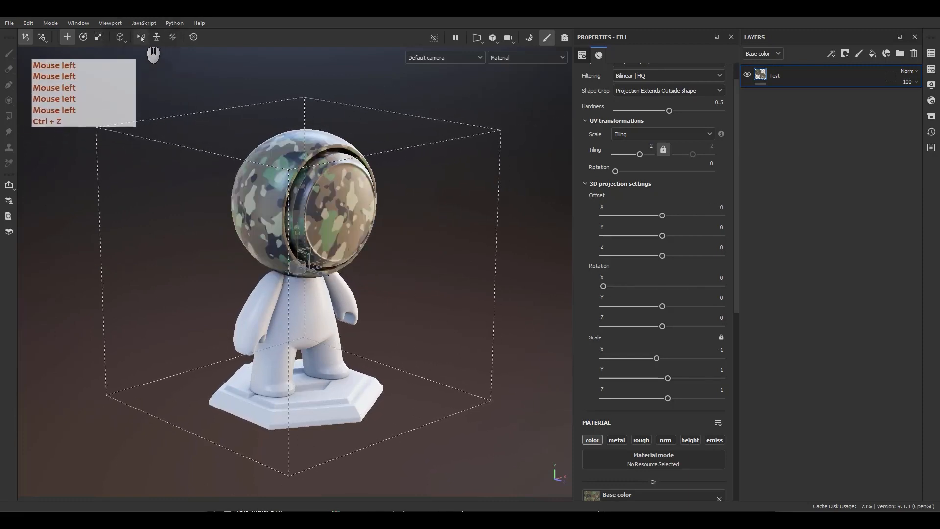
Try mirroring the projection in Y and return both the X and Y scale to 1.
left_click(157, 37)
left_click(157, 37)
left_click(157, 37)
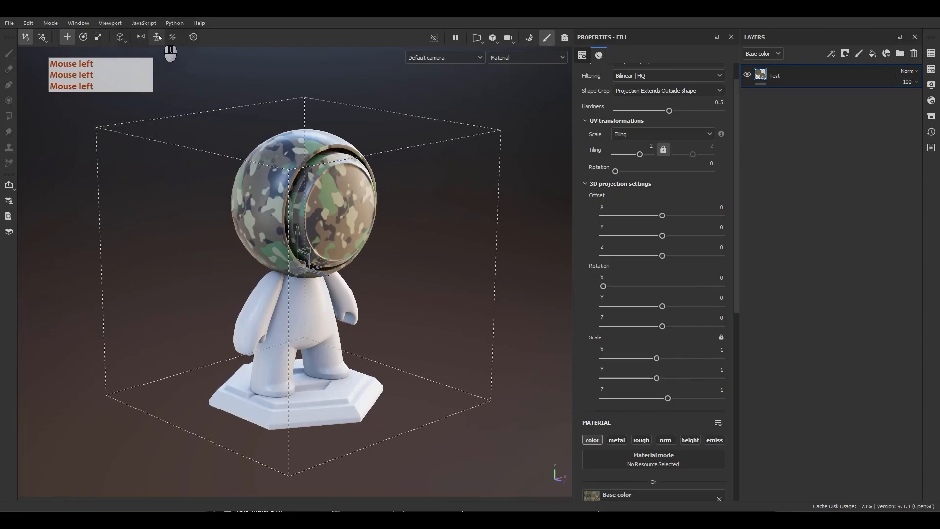
left_click(140, 37)
left_click(158, 37)
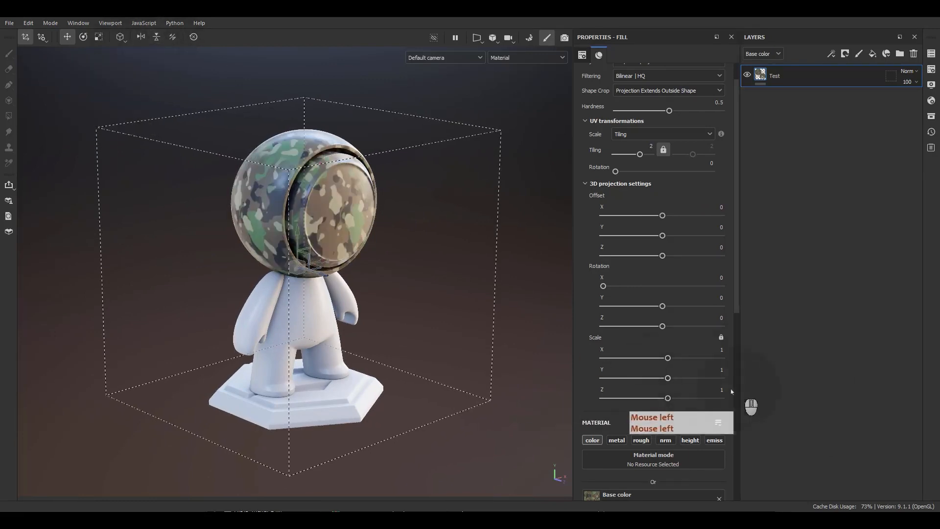
left_click(141, 37)
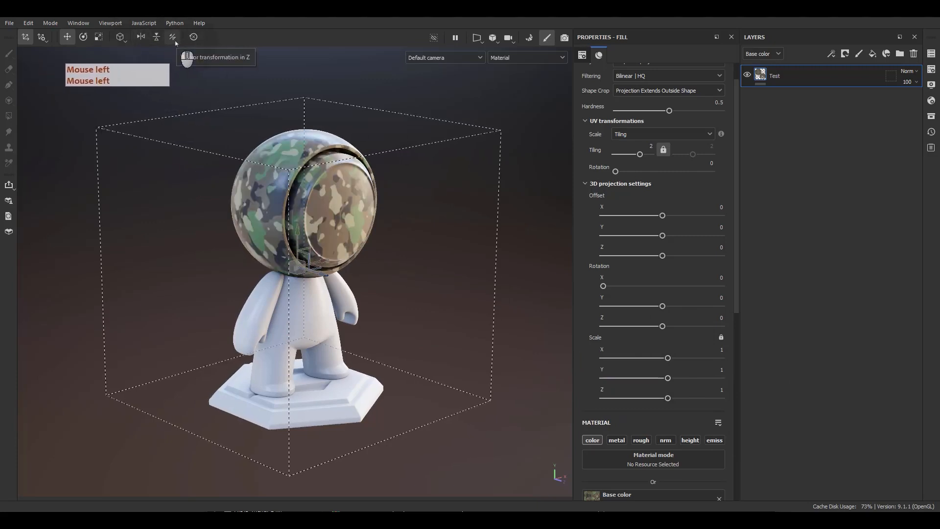
Try mirroring the projection's transformation in Z and return its Z scale to 1.
left_click(175, 42)
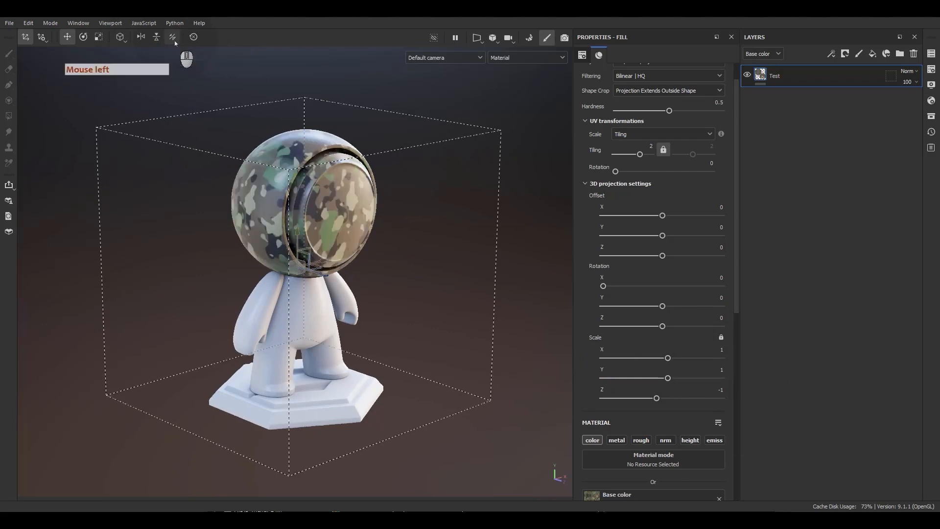
left_click(175, 42)
left_click(175, 42)
left_click(175, 42)
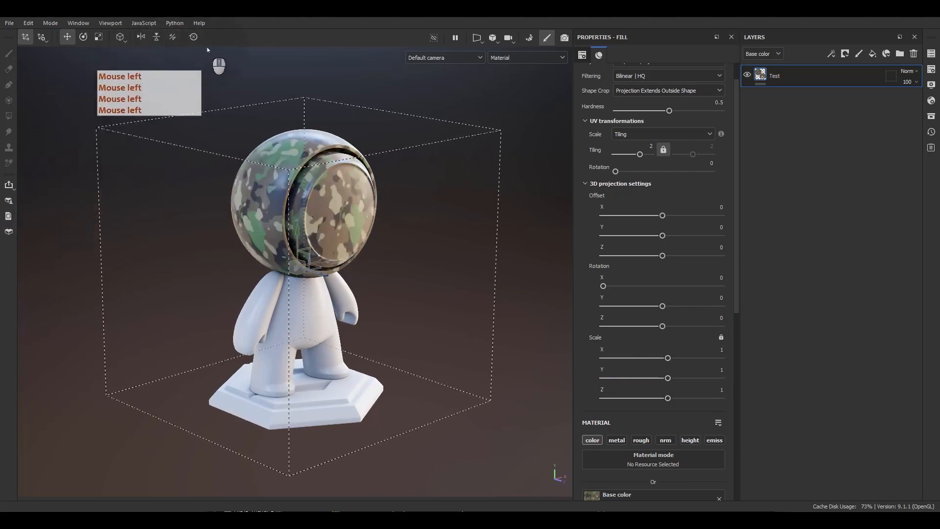
left_click(173, 37)
left_click(173, 37)
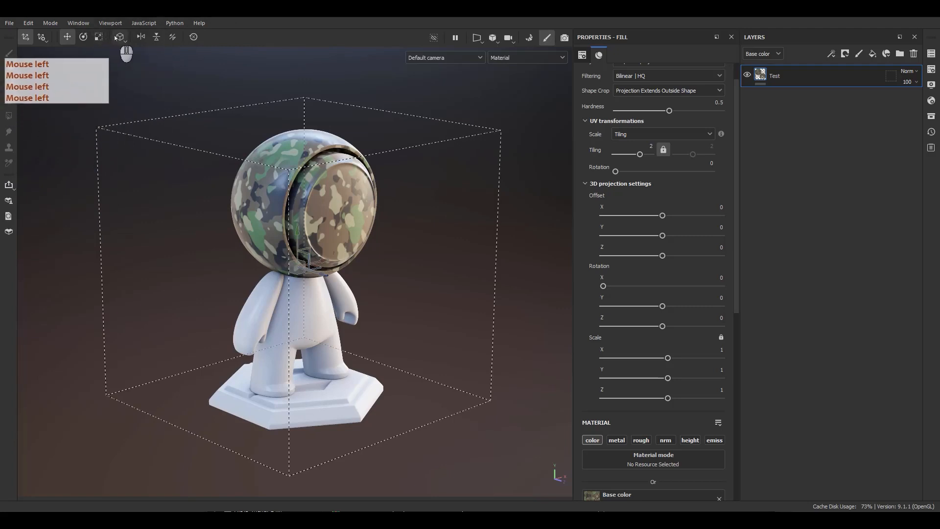
Set the manipulator's angle steps to 90 in the manipulator settings.
left_click(41, 37)
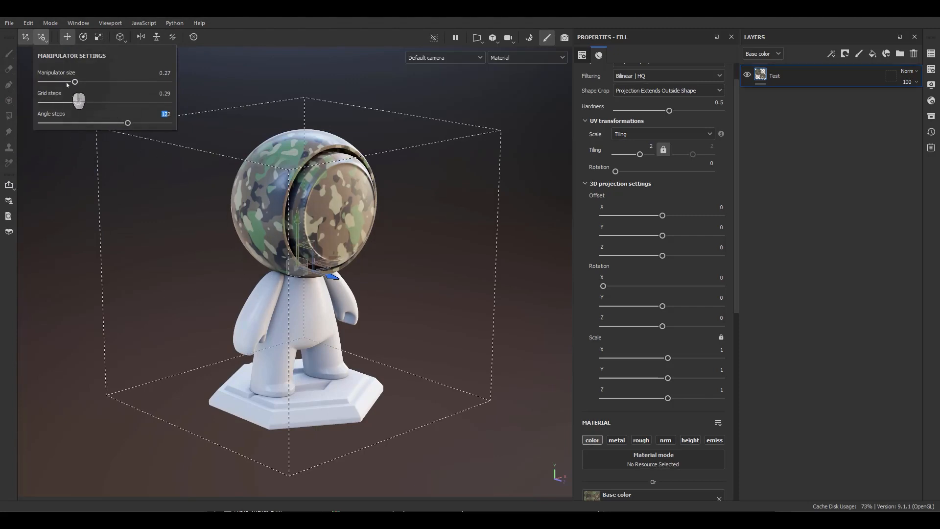
mouse_move(73, 84)
left_mouse_down()
mouse_move(121, 87)
mouse_move(74, 83)
left_mouse_up()
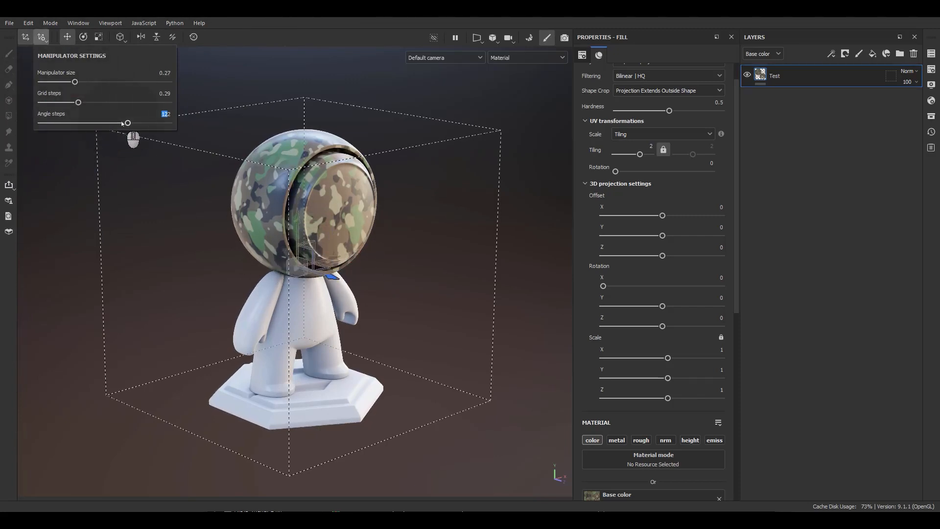
left_click_drag(122, 124, 66, 124)
left_click(167, 114)
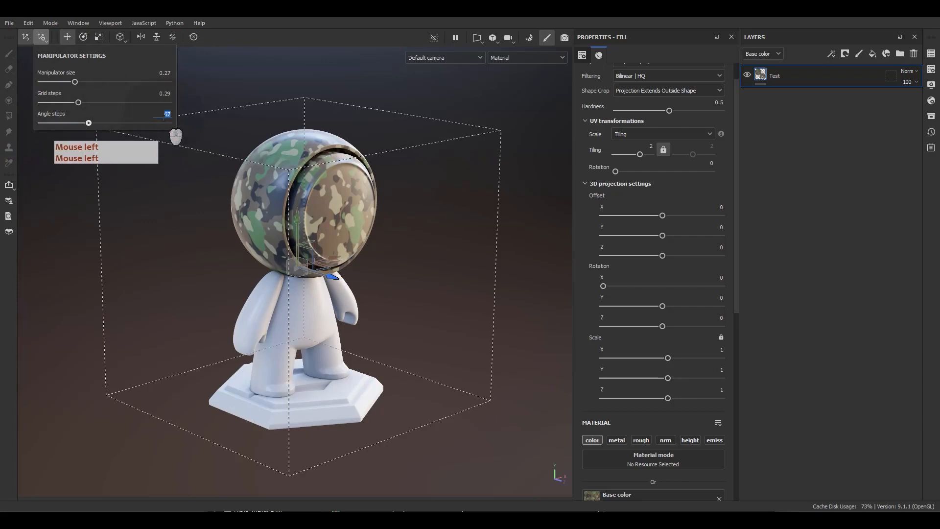
type("90")
key("Return")
left_click(295, 266)
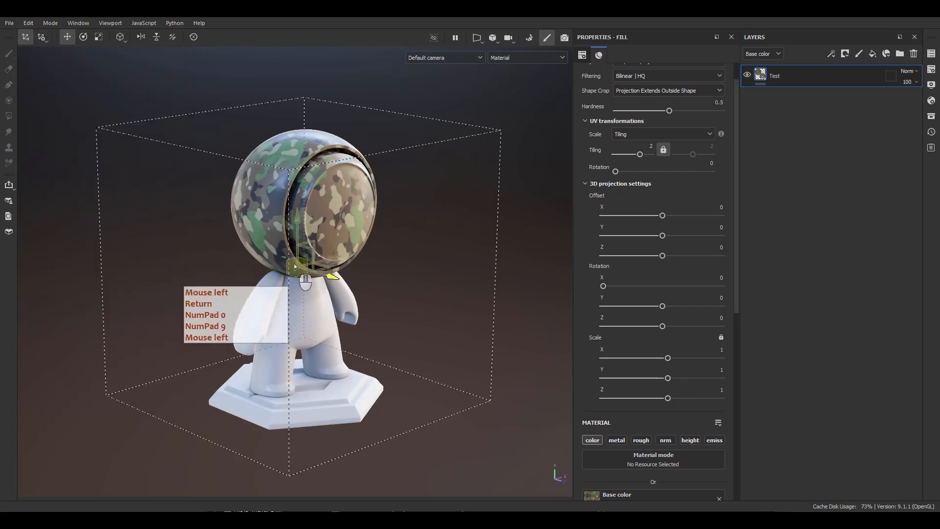
Switch the manipulator to rotation and try rotating the projection box around Y with angle snapping.
key("e")
left_click(331, 289)
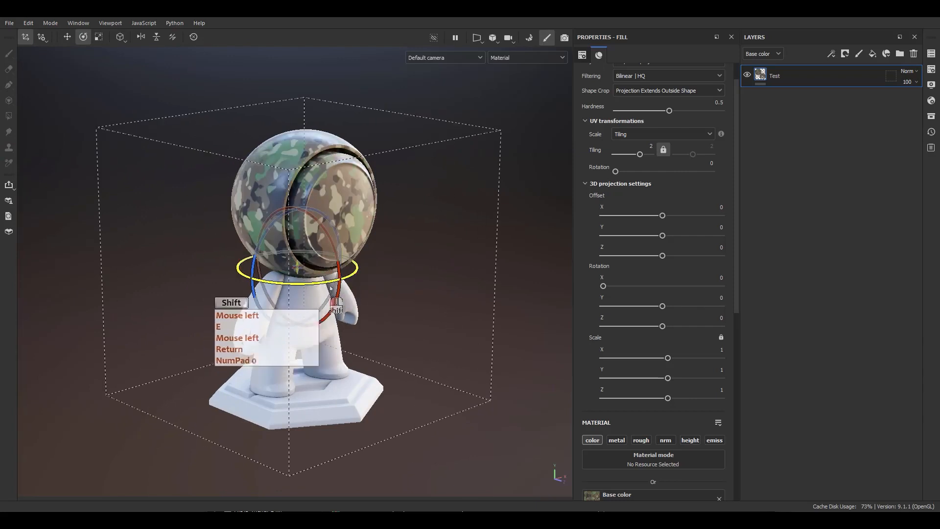
left_click_drag(330, 289, 241, 279, "shift")
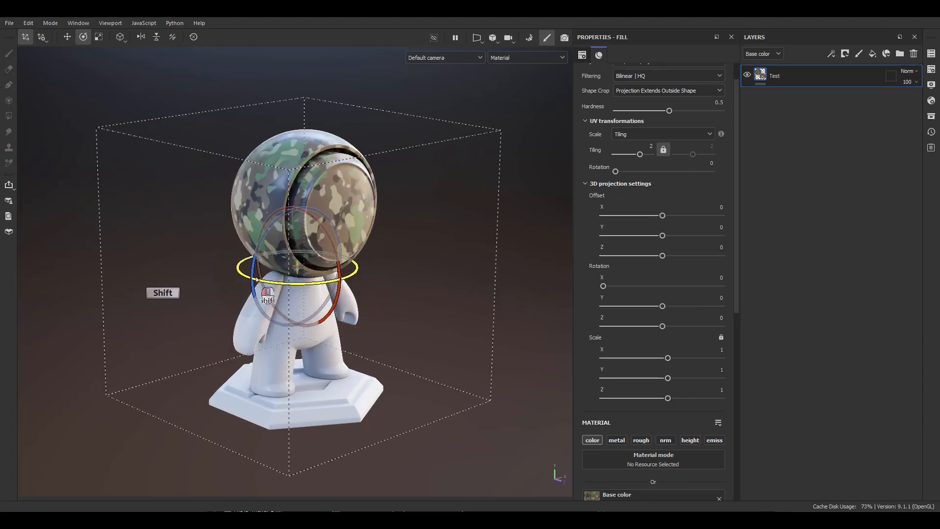
Set the manipulator's angle steps to 22 in the manipulator settings.
left_click(42, 37)
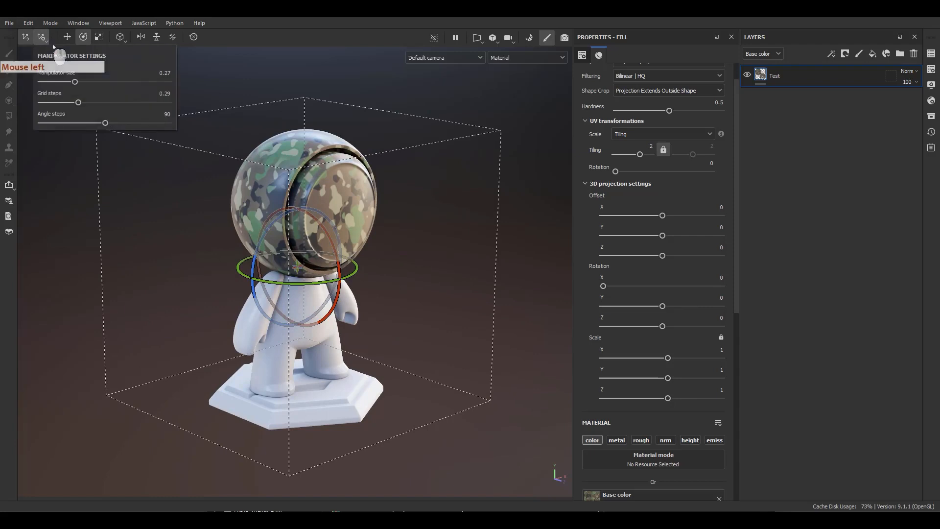
left_click(167, 114)
type("22")
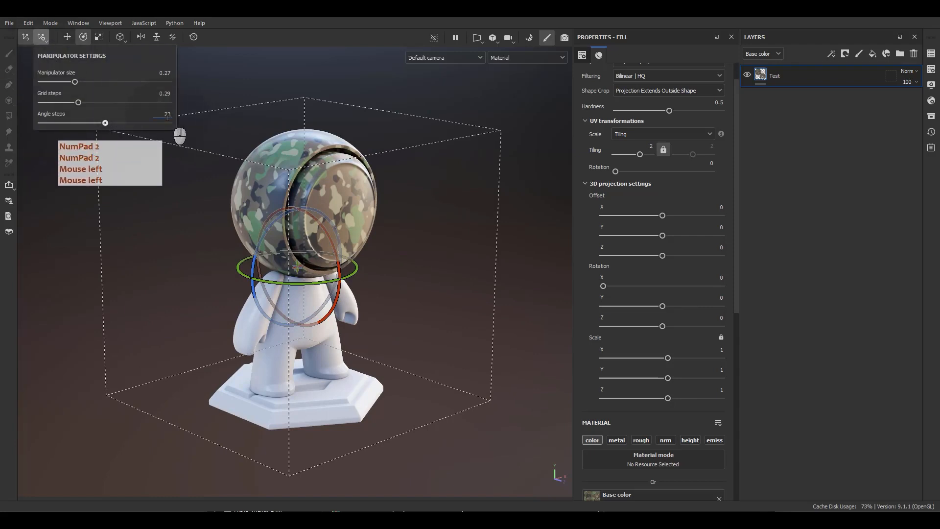
type(".5")
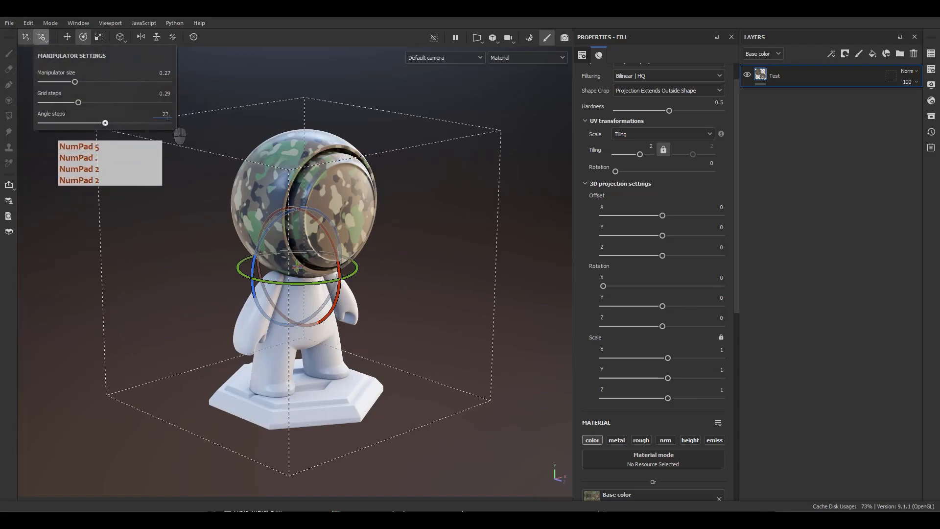
type("5")
key("Return")
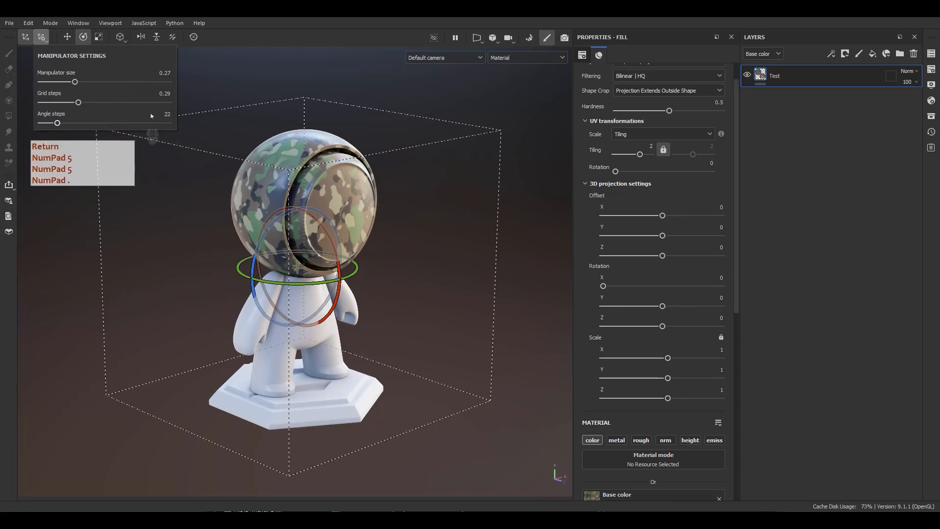
Try rotating the projection box around Y with the new angle snapping, and reset the projection's transformation.
left_click_drag(298, 284, 379, 282)
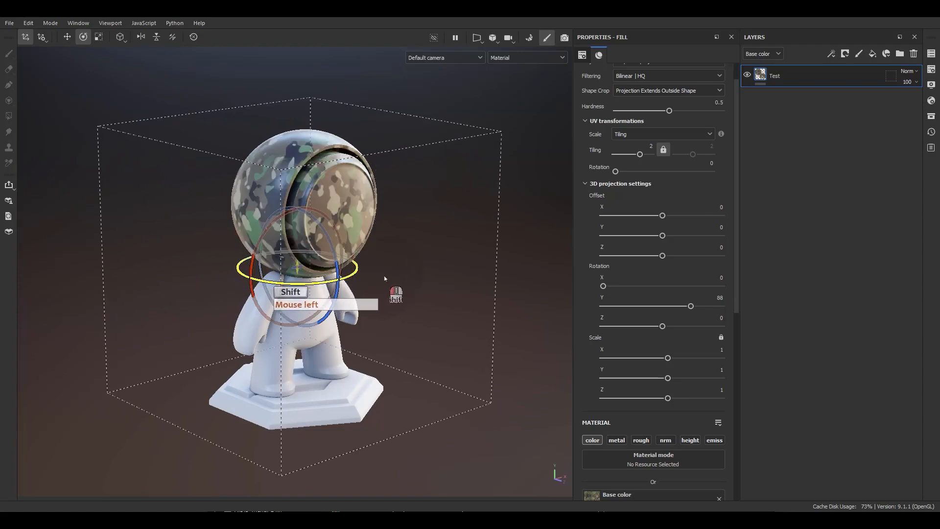
left_click_drag(716, 299, 740, 301)
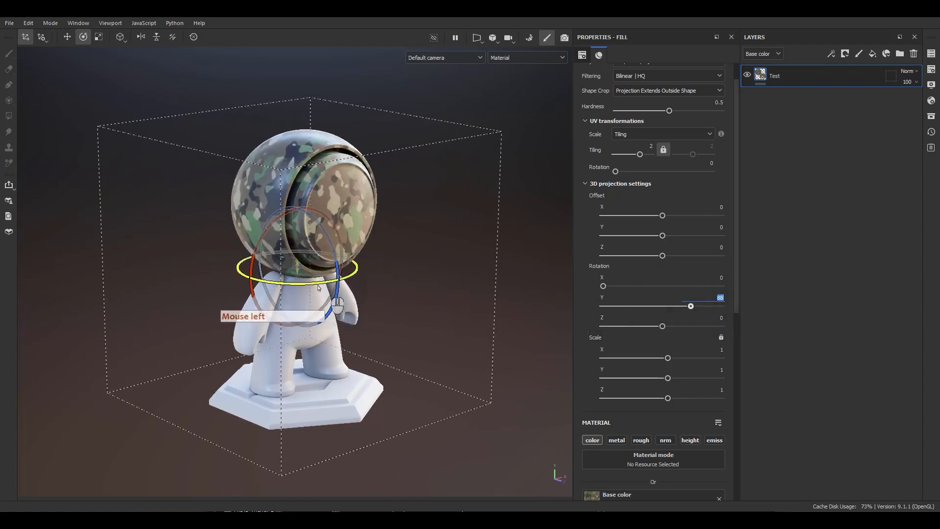
left_click_drag(329, 285, 511, 268, "shift")
left_click(194, 37)
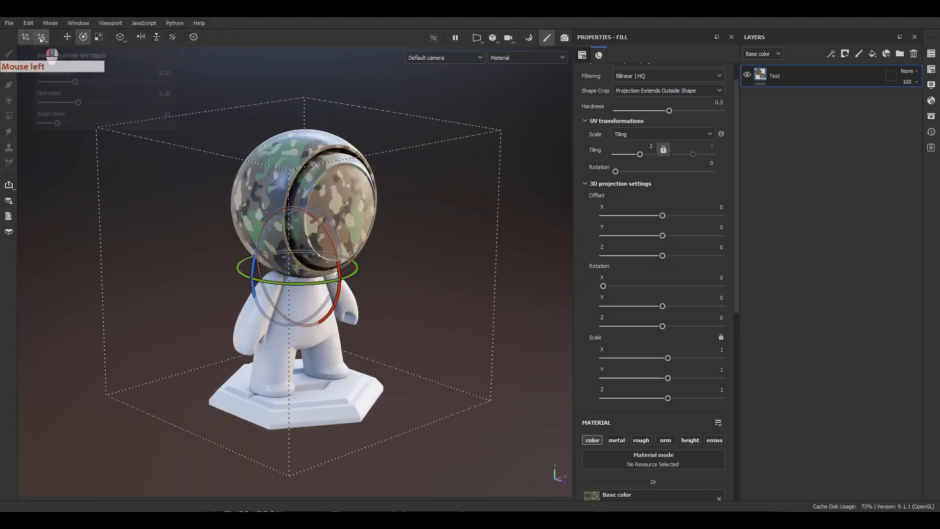
Set the manipulator's grid steps to 0.25 in the manipulator settings.
left_click(42, 37)
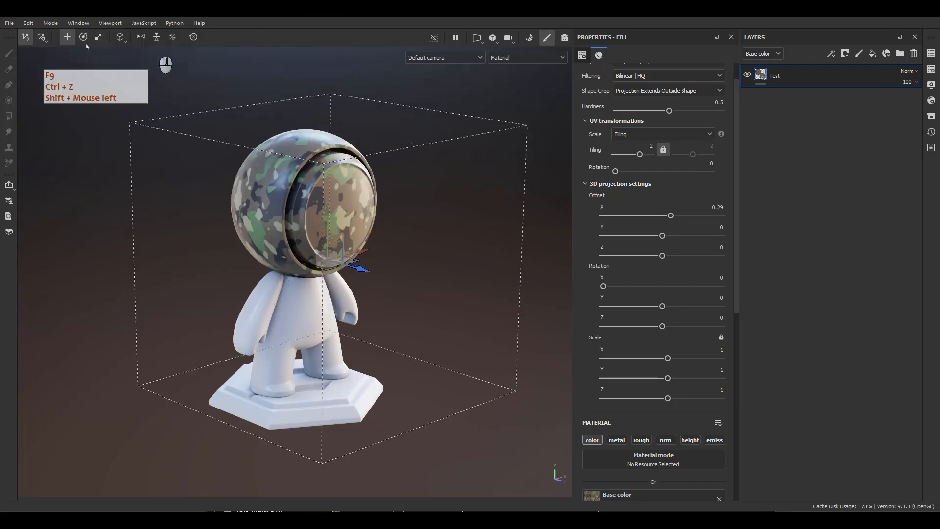
left_click(42, 37)
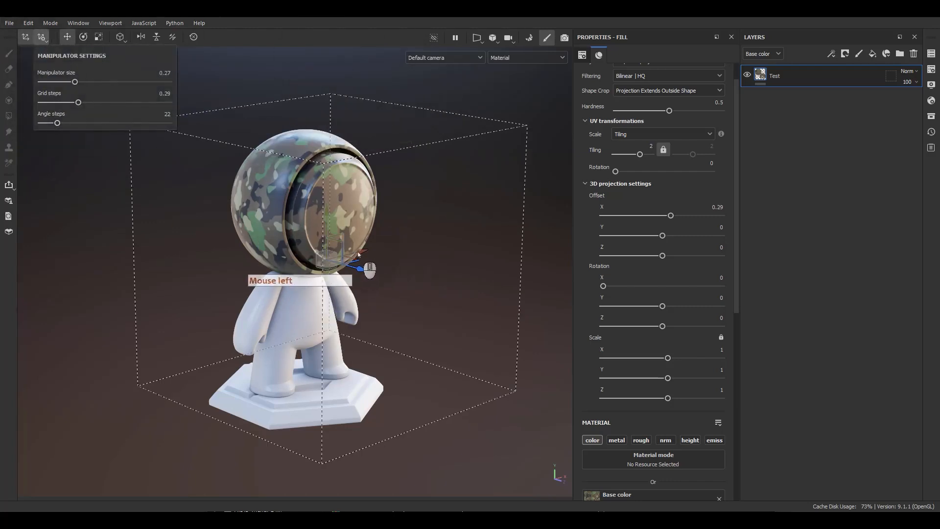
left_click(165, 93)
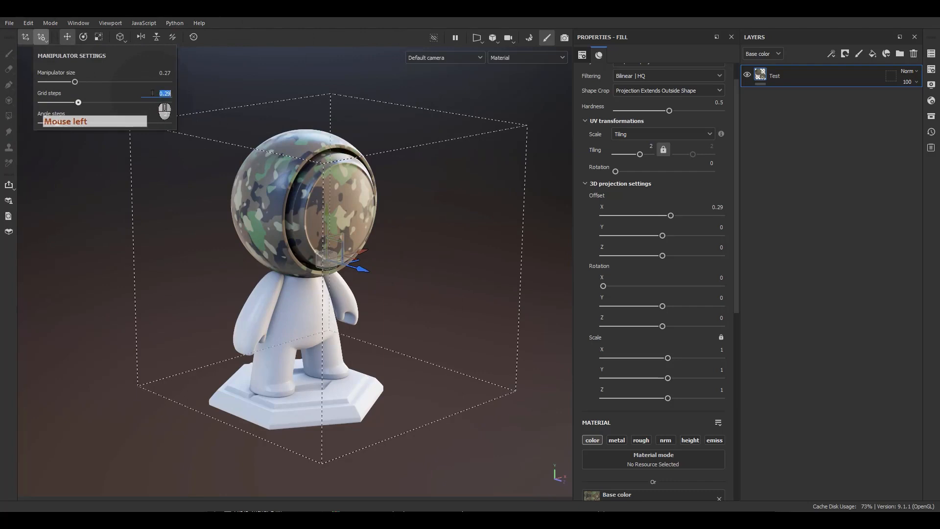
type(".25")
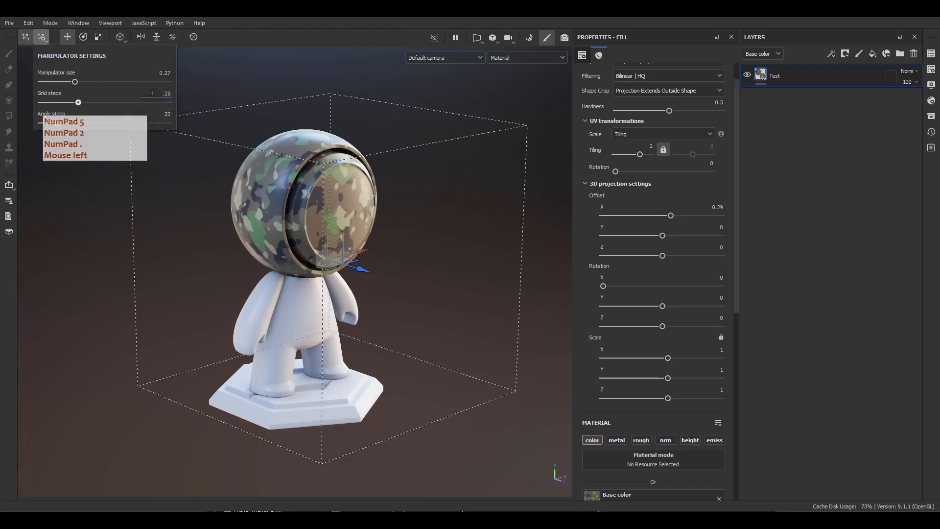
Try moving the projection box along X with grid snapping, and reset its transformation.
left_click(356, 258)
left_click_drag(356, 258, 406, 248, "shift")
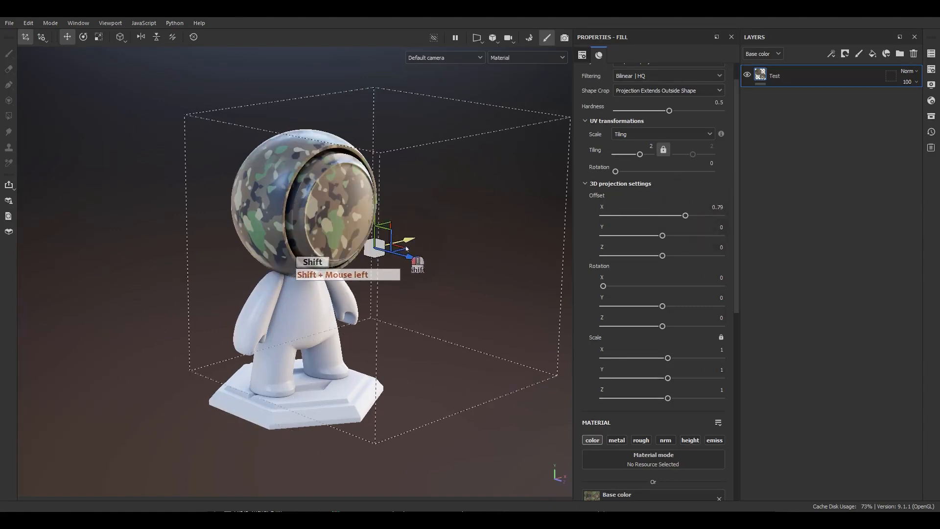
left_click(197, 38)
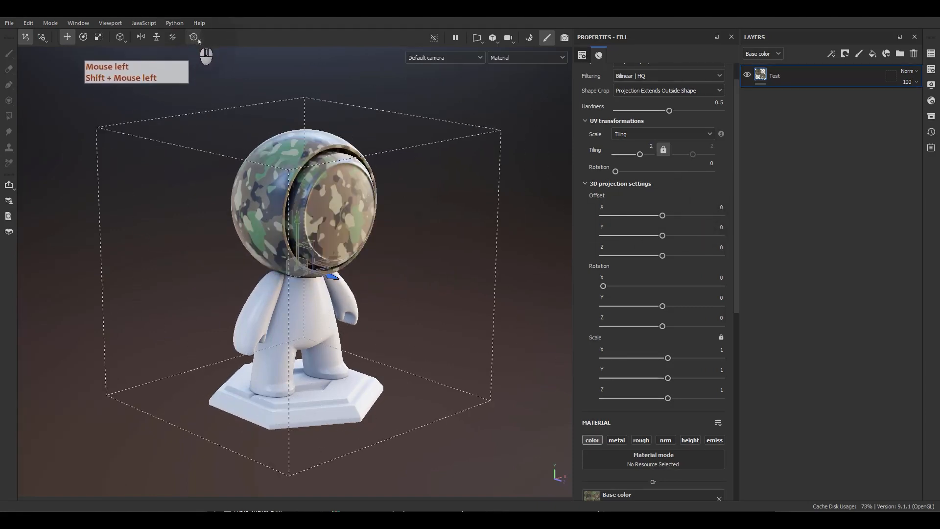
Cycle the manipulator through its rotation and scale modes and return it to translation.
left_click(84, 39)
left_click(95, 39)
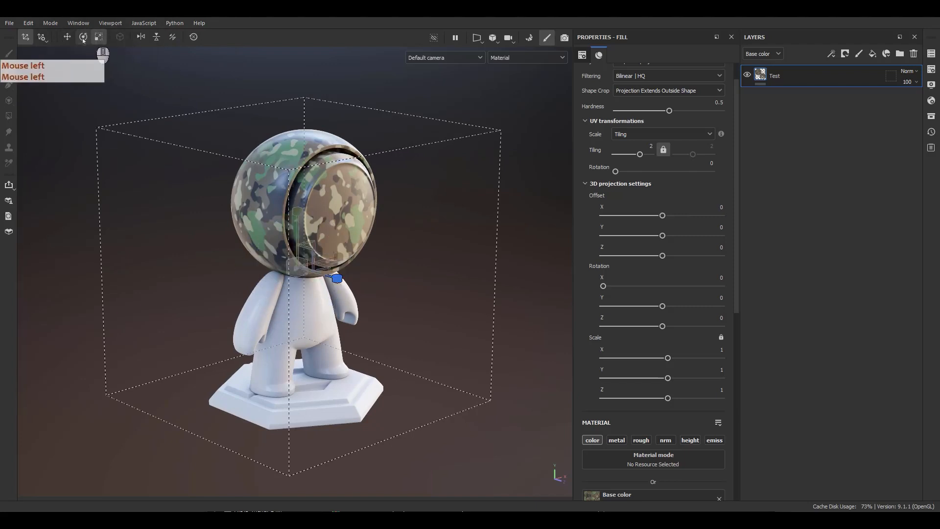
left_click(71, 40)
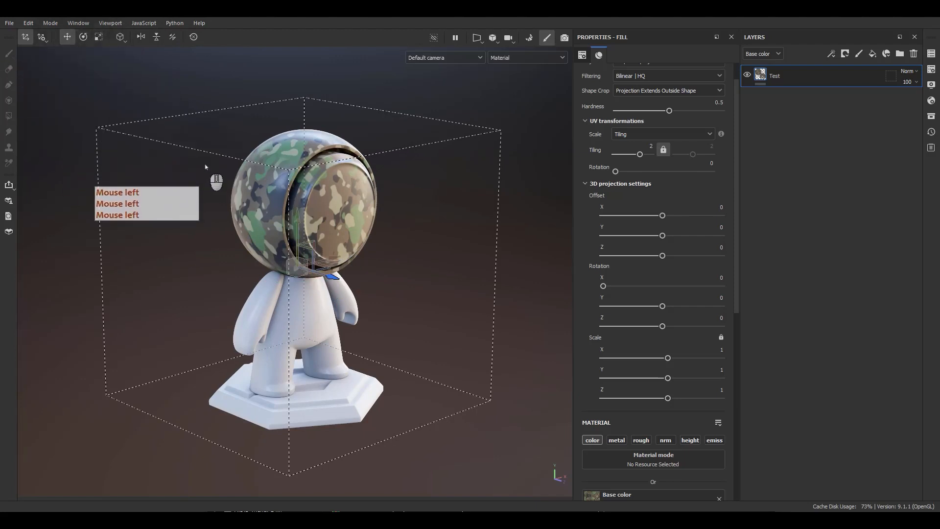
key("r")
key("e")
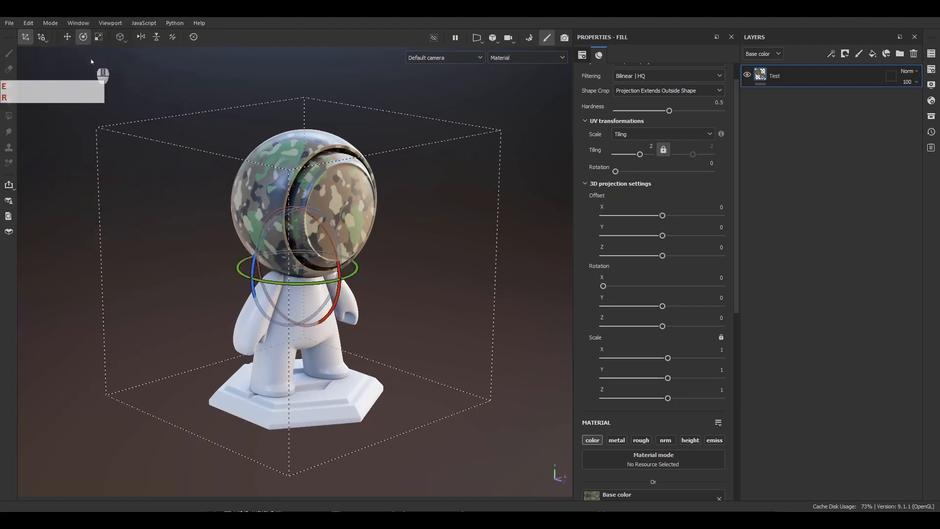
key("w")
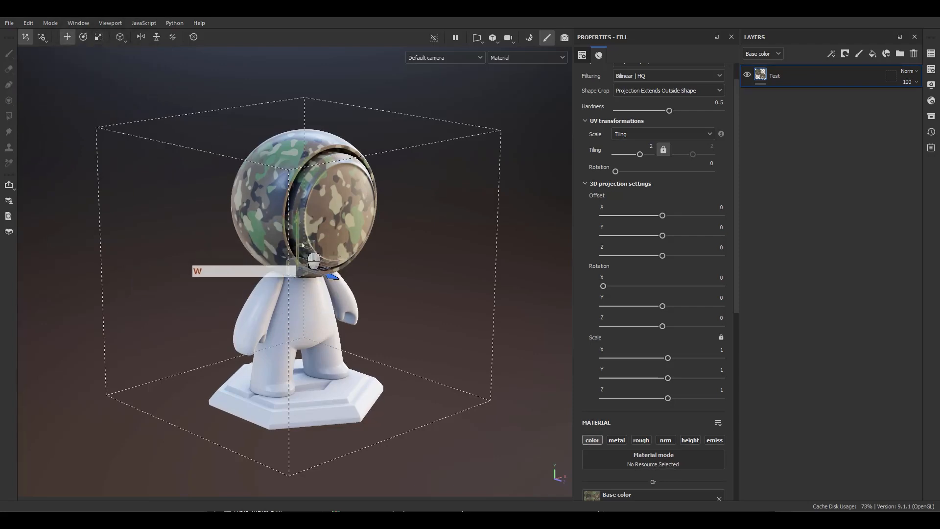
Hide the projection manipulator in the viewport and show it again.
left_click(23, 40)
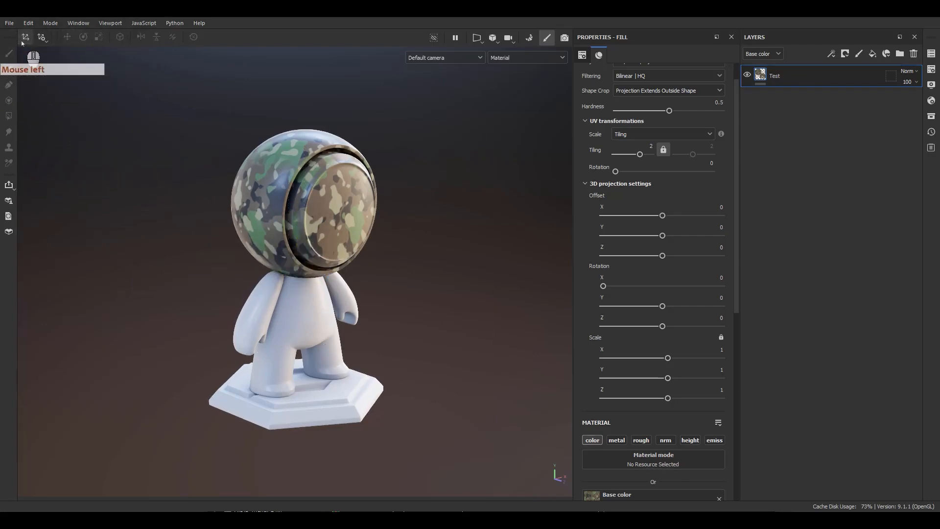
left_click(26, 38)
left_click(26, 38)
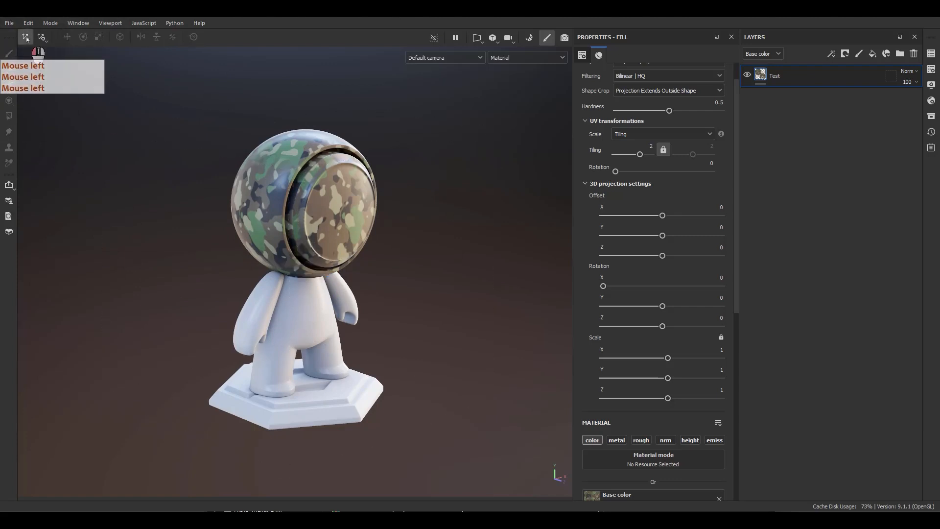
left_click(27, 38)
Switch the Test layer's projection to Planar projection and inspect the camouflage on the head from another angle.
scroll(609, 206, "up", 2)
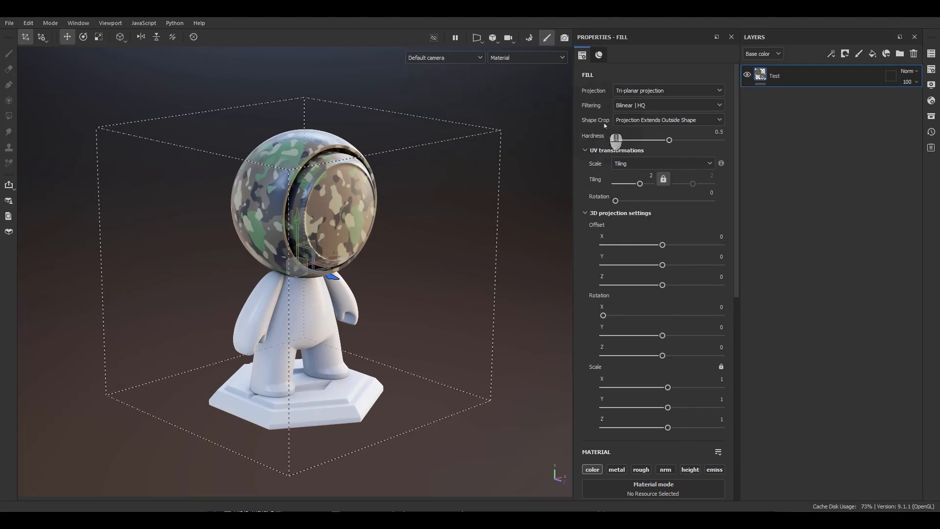
key("F9")
key("F9")
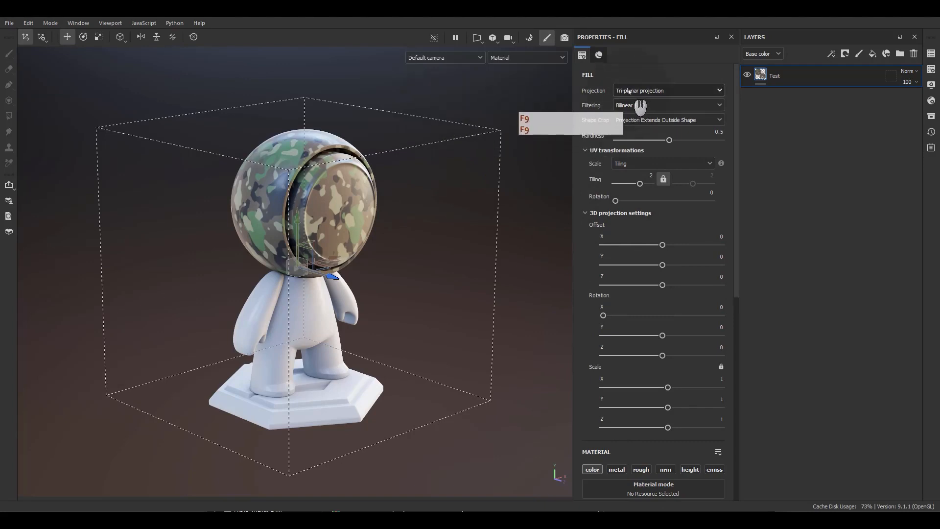
left_click(628, 91)
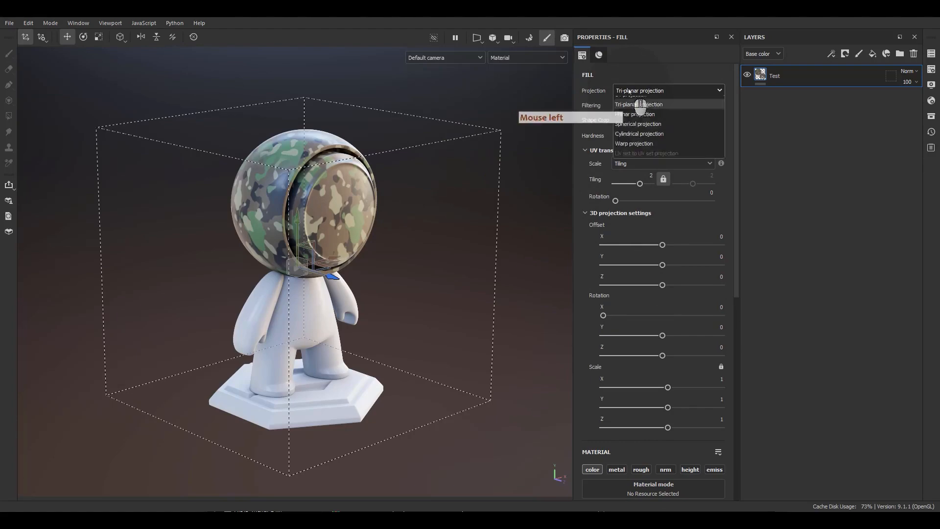
left_click(622, 141)
left_click_drag(405, 245, 419, 273, "alt")
right_click_drag(419, 273, 371, 254, "alt")
left_click_drag(371, 254, 467, 259, "alt")
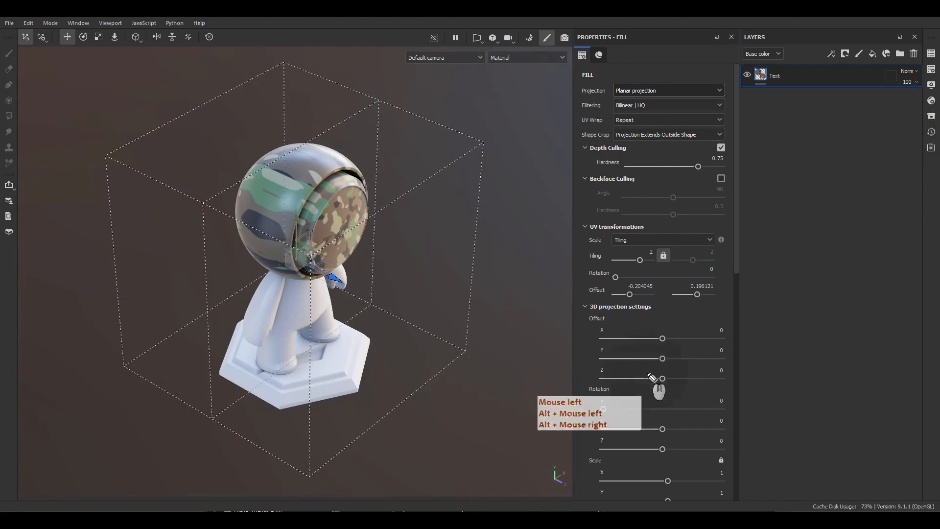
left_click_drag(428, 294, 361, 263)
left_click_drag(361, 263, 367, 269)
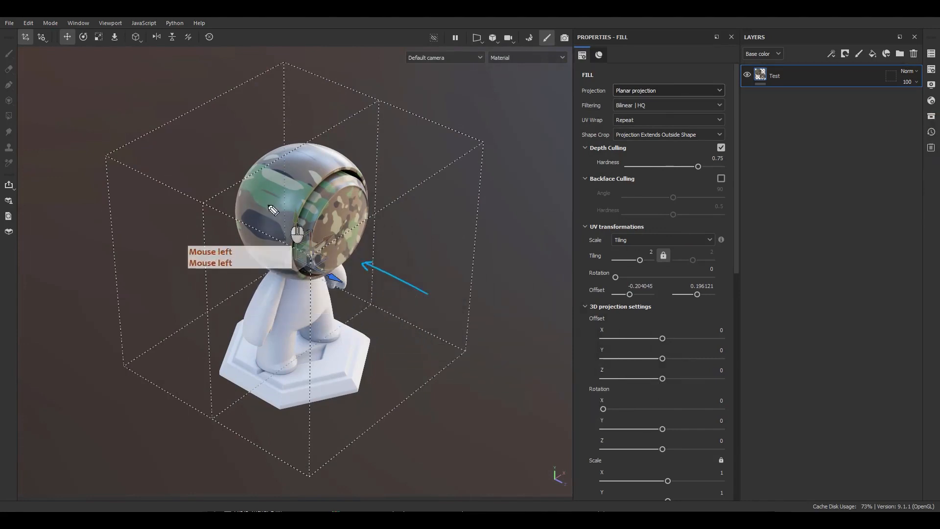
left_click_drag(144, 117, 218, 156)
left_click_drag(209, 146, 218, 156)
left_click_drag(218, 156, 206, 156)
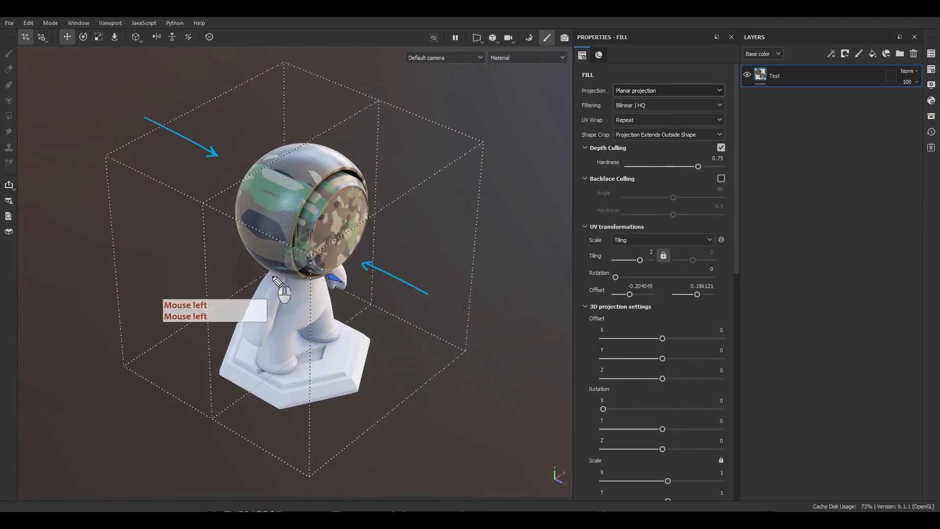
left_click_drag(294, 279, 207, 320)
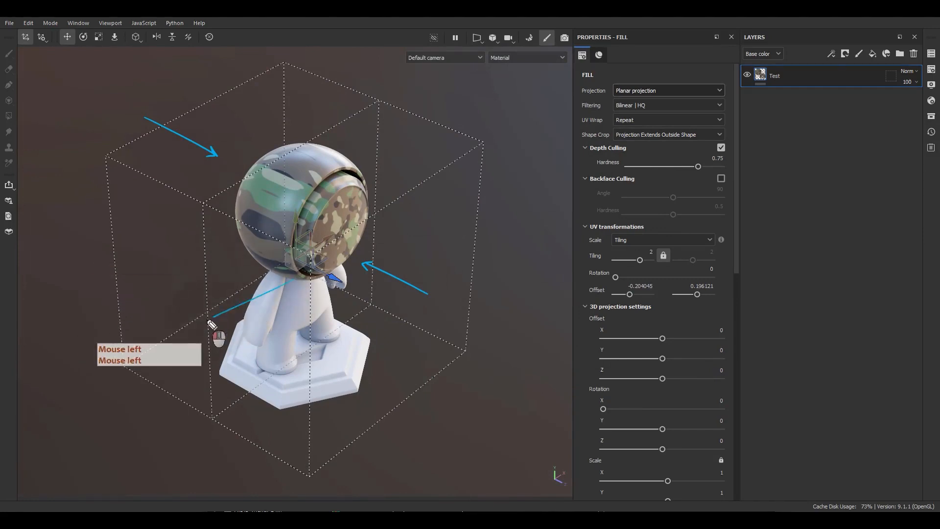
left_click_drag(260, 264, 173, 302)
left_click_drag(228, 245, 147, 280)
left_click_drag(194, 231, 116, 270)
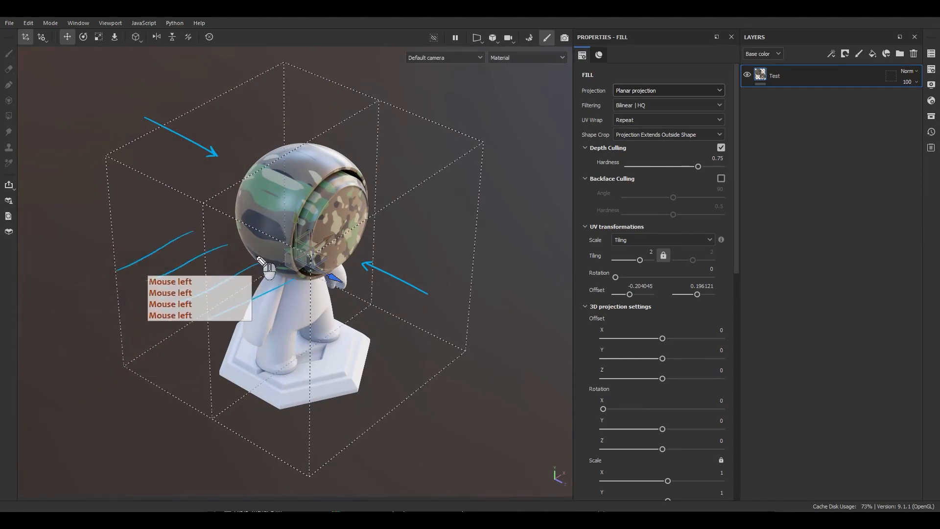
mouse_move(246, 255)
left_mouse_down()
mouse_move(266, 237)
mouse_move(263, 248)
left_mouse_up()
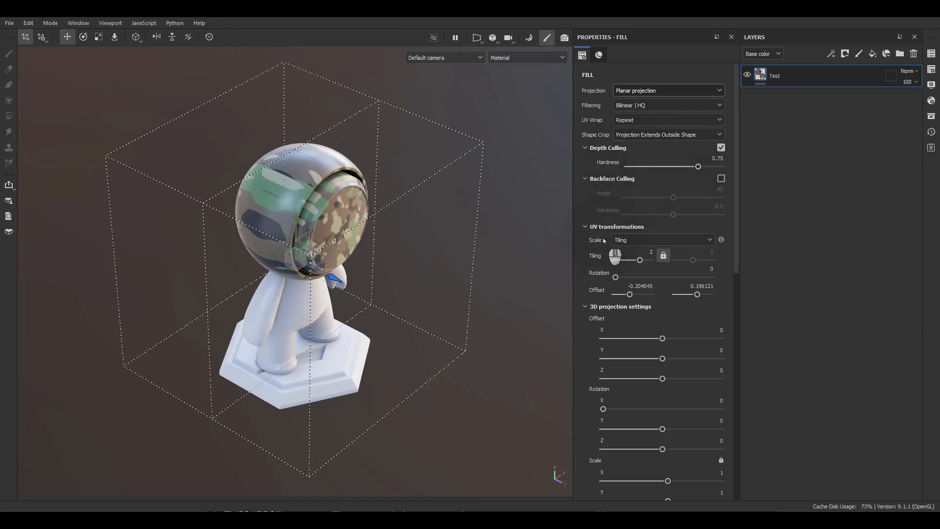
Switch the Test layer's projection to Spherical projection and inspect how the pattern wraps around the head.
scroll(602, 239, "down", 1)
scroll(590, 286, "down", 1)
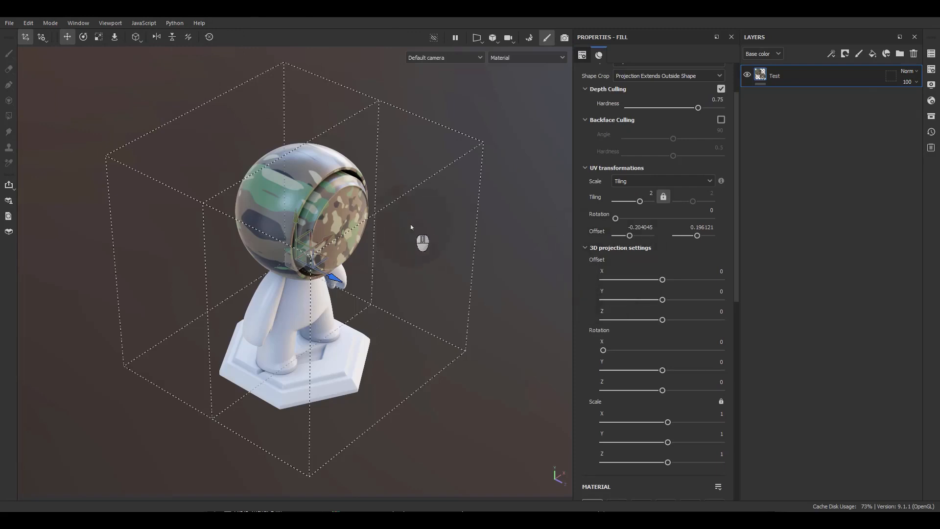
scroll(619, 85, "up", 2)
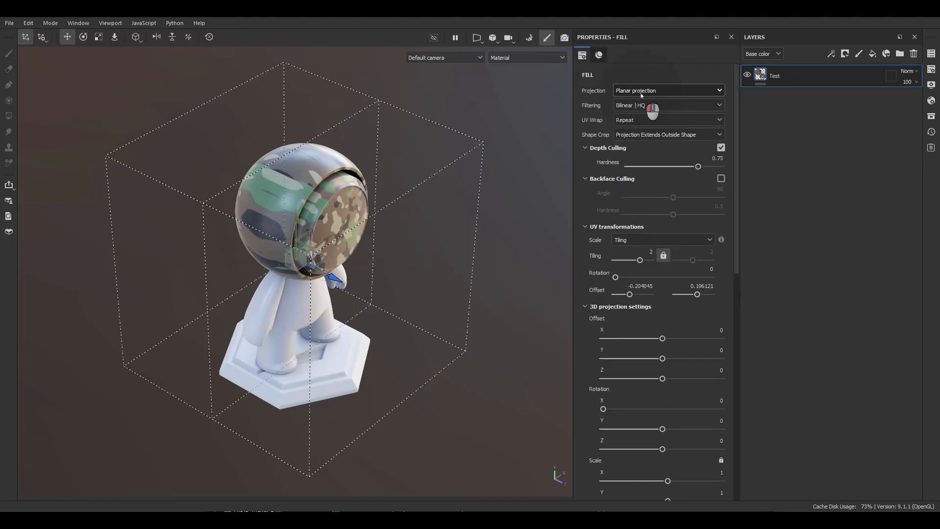
left_click(639, 91)
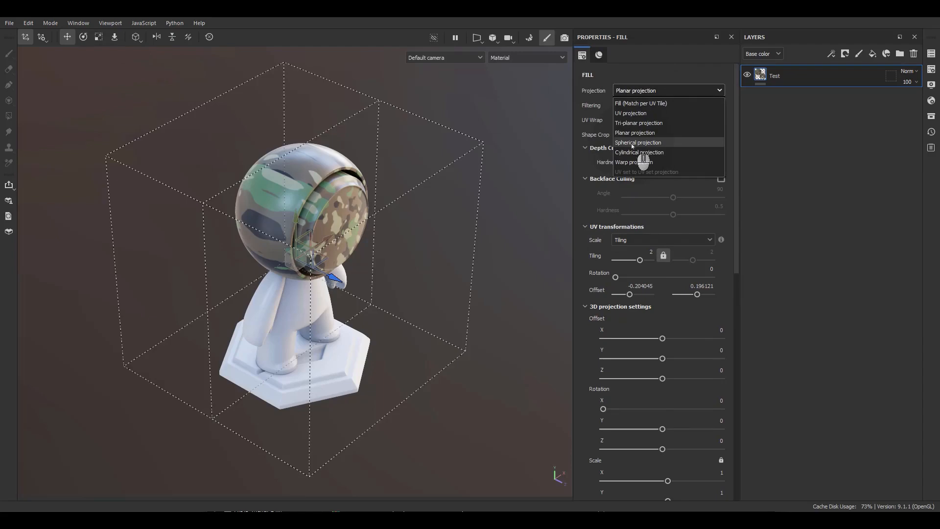
left_click(632, 143)
left_click_drag(416, 181, 400, 207, "alt")
scroll(306, 237, "up", 3)
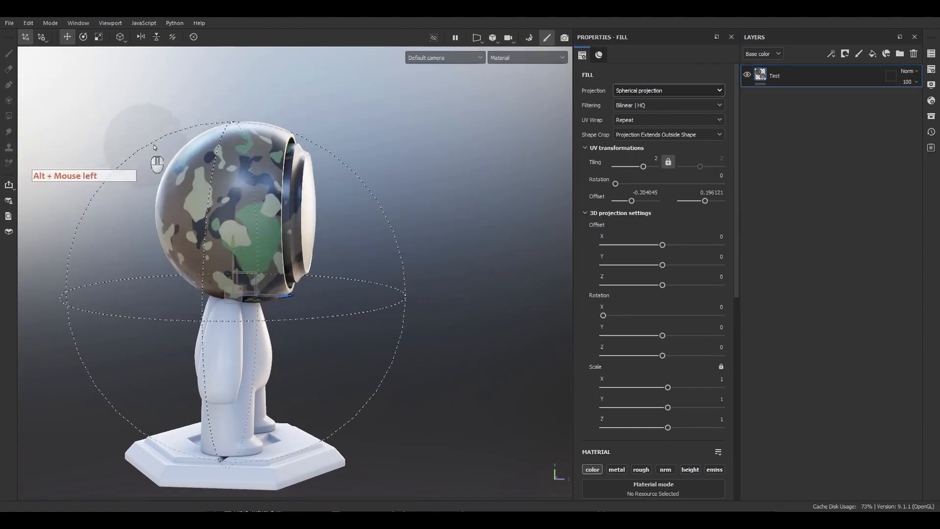
Change the Test layer's projection to Cylindrical projection and inspect the pattern on the head.
left_click(660, 91)
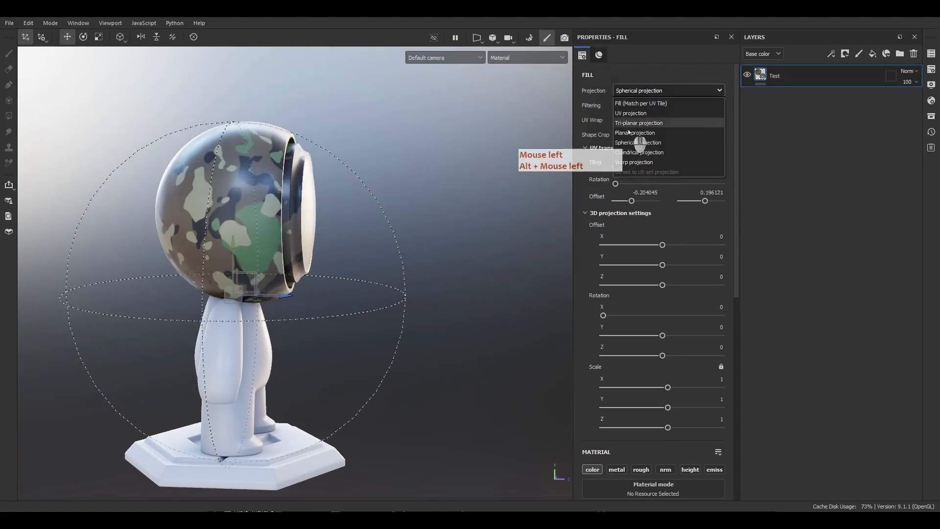
left_click(626, 154)
left_click_drag(394, 162, 276, 229, "alt")
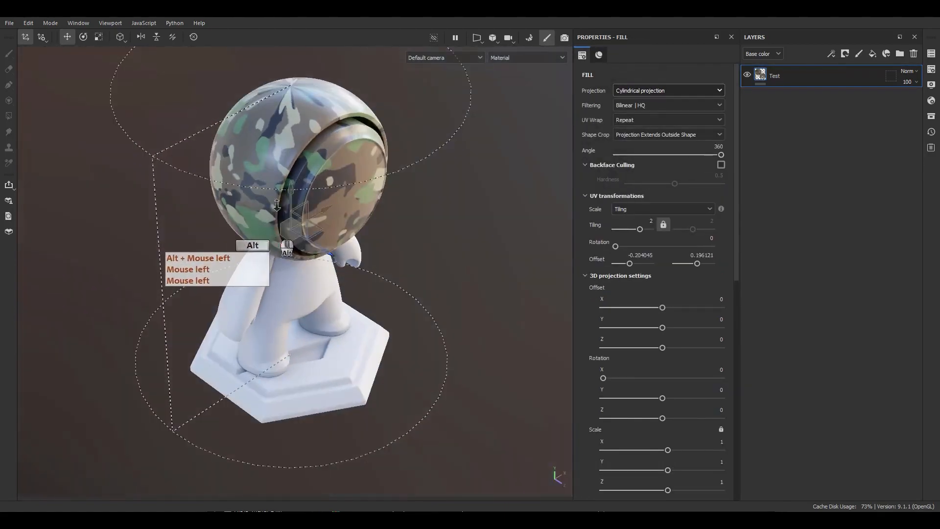
right_click_drag(276, 228, 309, 176, "alt")
left_click_drag(309, 176, 381, 154, "alt")
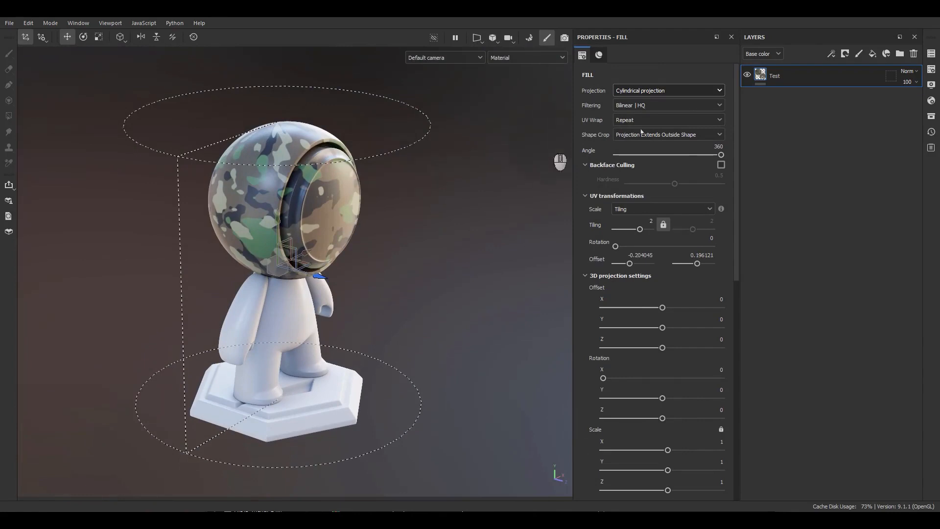
Switch the Test layer's projection to UV projection and inspect the camouflage on the head up close.
left_click(664, 89)
middle_click_drag(325, 195, 347, 237, "alt")
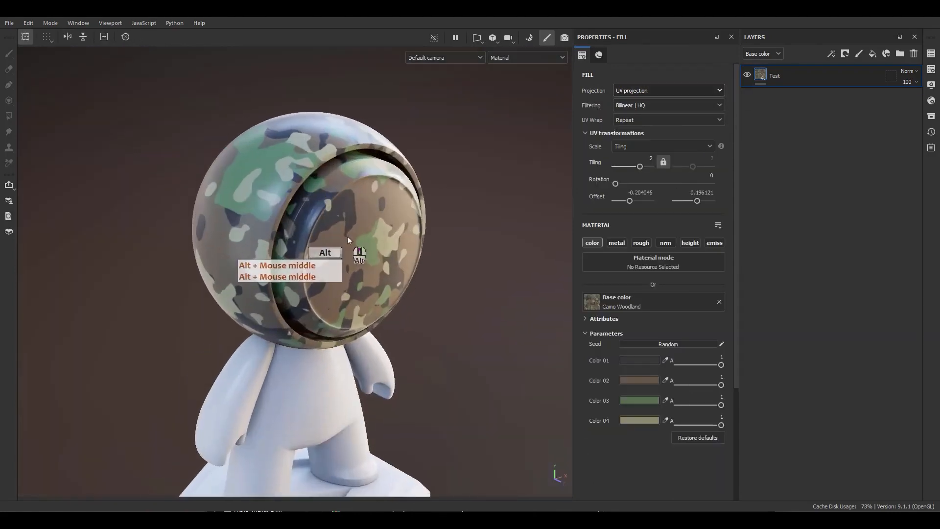
left_click_drag(347, 237, 342, 260, "alt")
right_click_drag(342, 260, 352, 283, "alt")
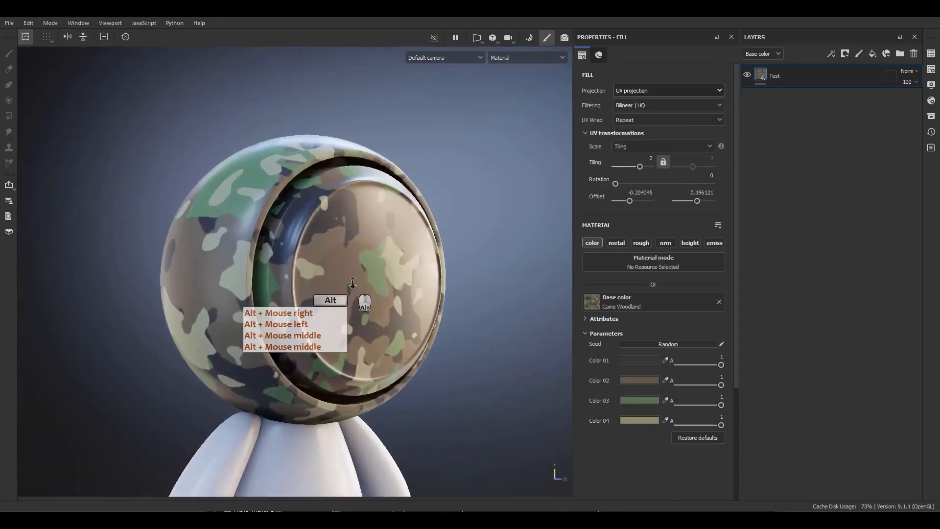
middle_click_drag(352, 283, 354, 233, "alt")
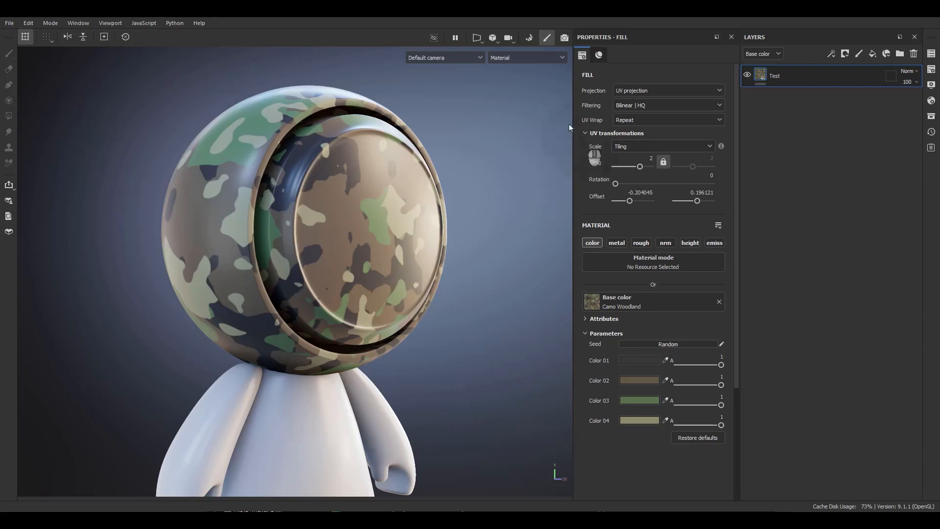
Remove the Camo Woodland texture from the base color and enable the metal, rough, nrm, height and emiss channels.
scroll(596, 259, "down", 3)
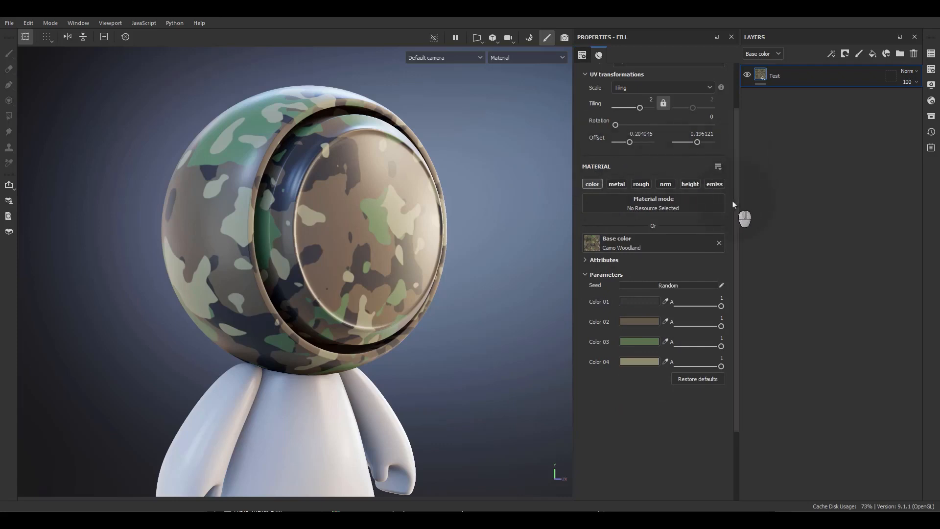
left_click(718, 243)
left_click(616, 183)
left_click(641, 184)
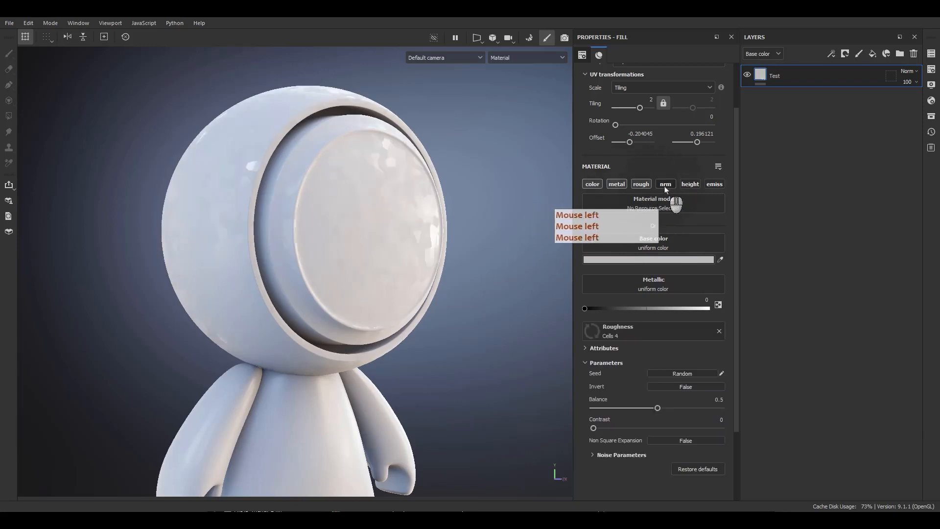
left_click(665, 187)
left_click(690, 187)
left_click(713, 186)
scroll(403, 246, "up", 2)
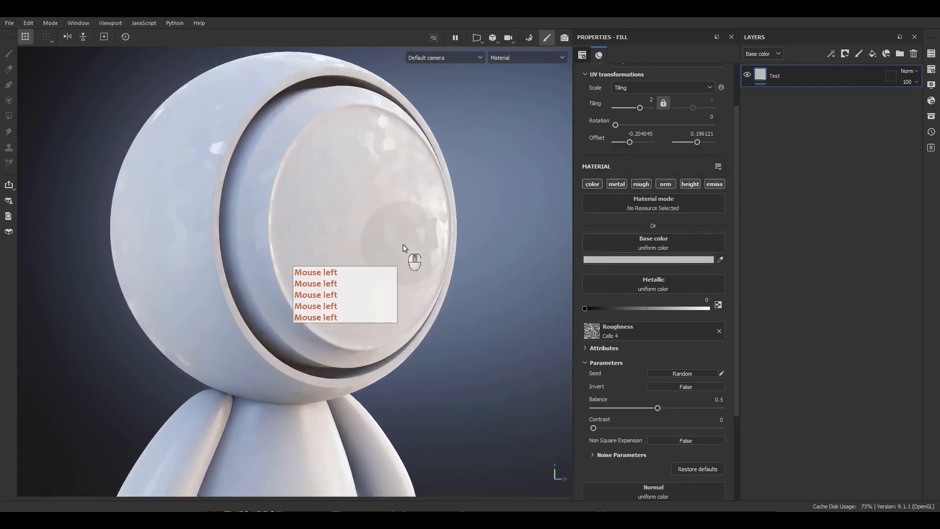
left_click_drag(404, 246, 421, 245, "alt")
Remove the Cells 4 texture from the Roughness channel and inspect the plain surface of the head.
left_click(719, 331)
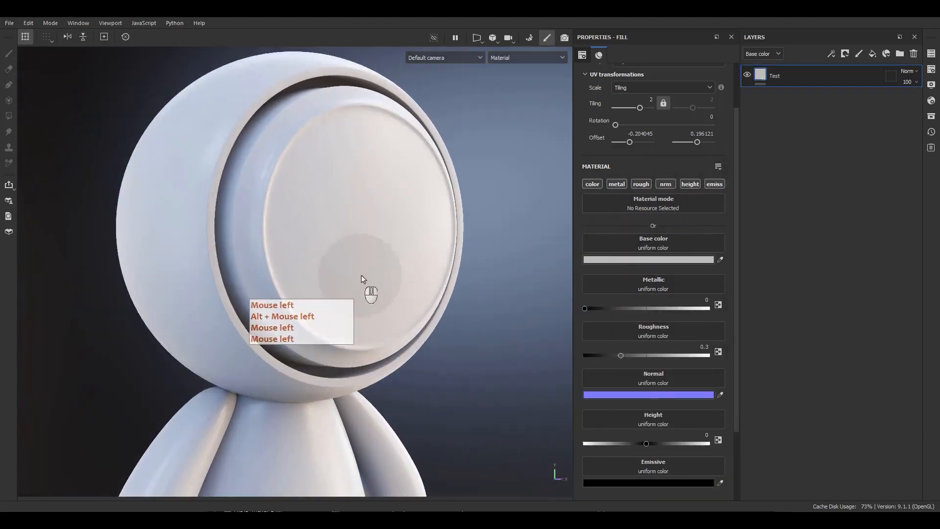
middle_click_drag(372, 251, 390, 257, "alt")
left_click_drag(390, 258, 381, 270, "alt")
right_click_drag(381, 271, 394, 275, "alt")
left_click_drag(395, 274, 391, 251, "alt")
right_click_drag(391, 250, 390, 248, "alt")
mouse_move(390, 244)
middle_mouse_down("alt")
mouse_move(387, 252)
mouse_move(386, 239)
middle_mouse_up("alt")
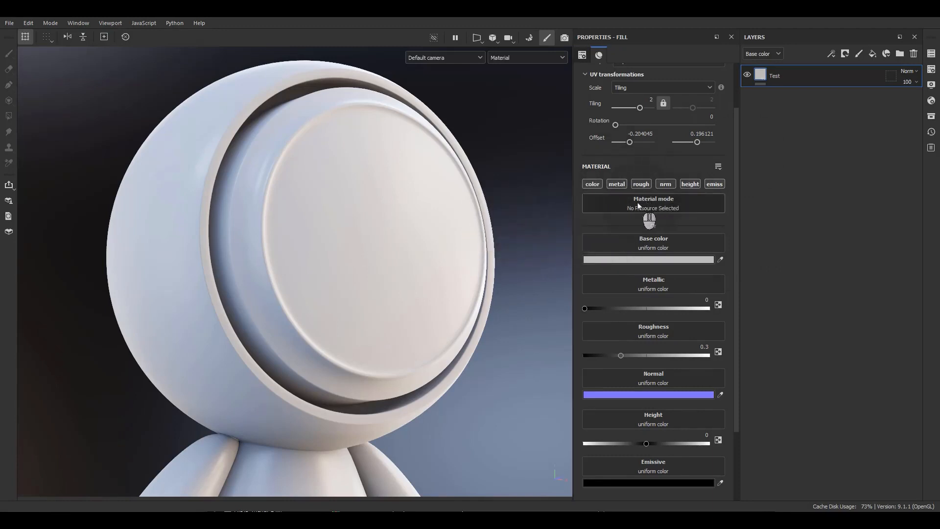
Browse the material resources and apply the Paint Spray material to the Test fill layer.
left_click(638, 206)
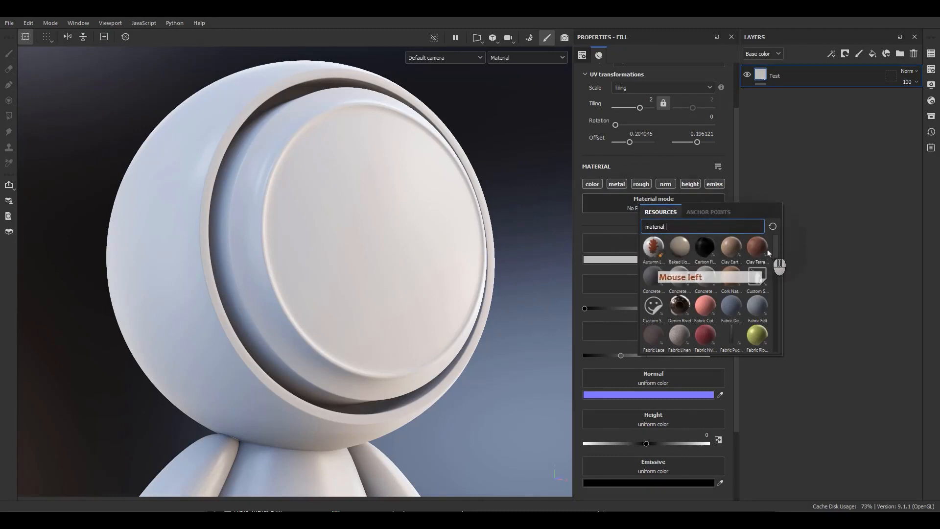
scroll(692, 336, "down", 2)
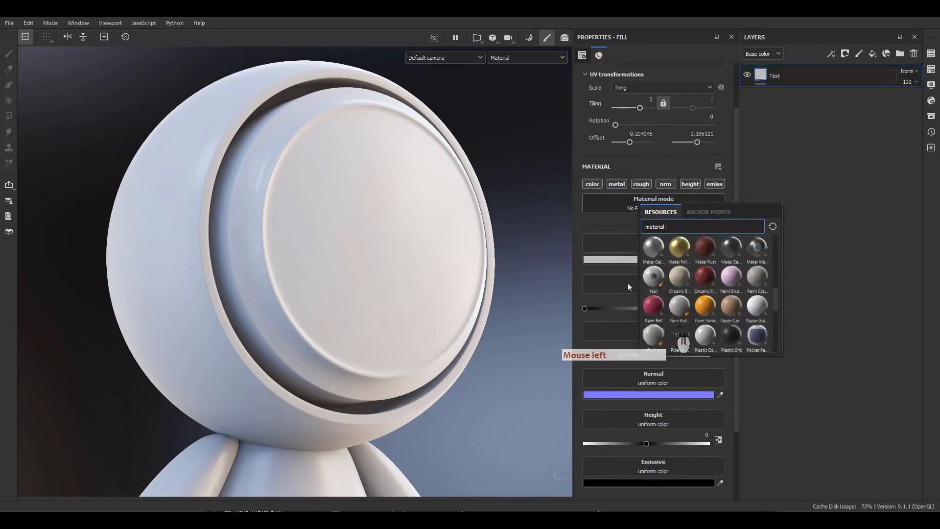
left_click(631, 210)
left_click(680, 207)
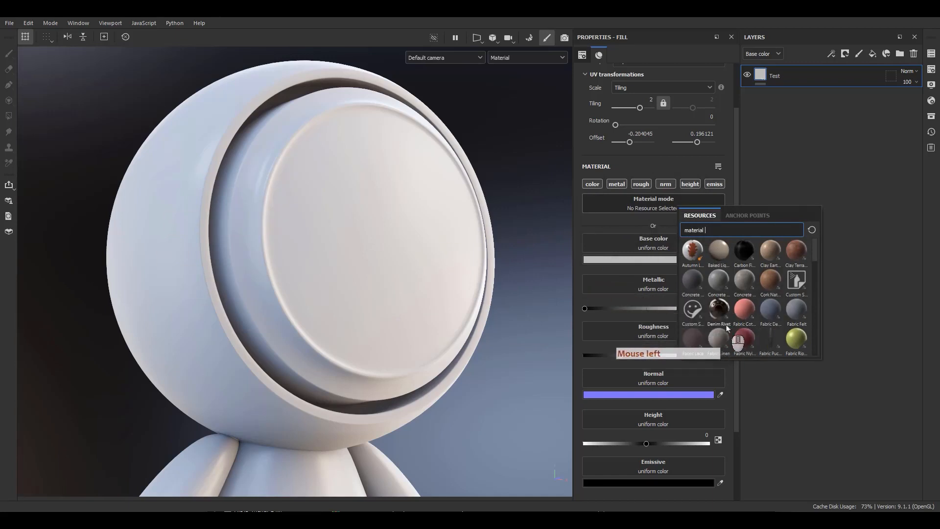
scroll(728, 328, "down", 3)
scroll(709, 327, "down", 5)
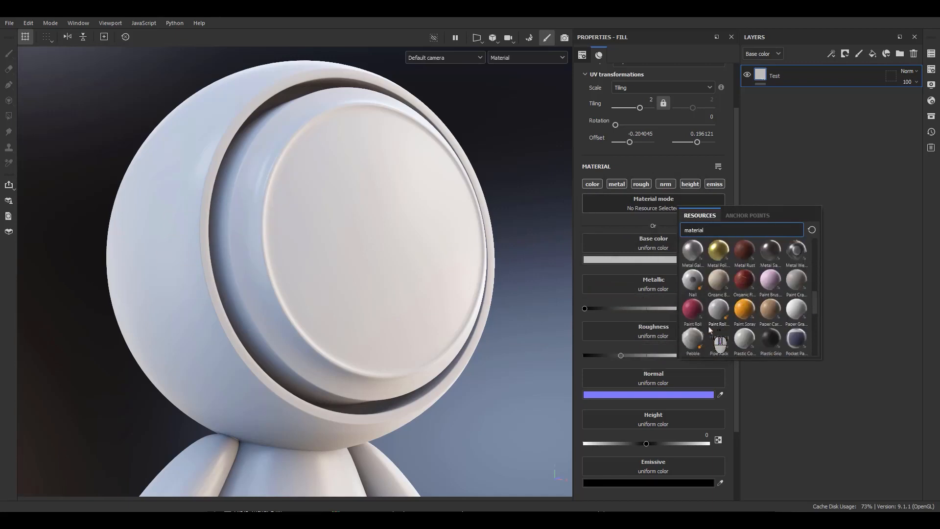
left_click(744, 310)
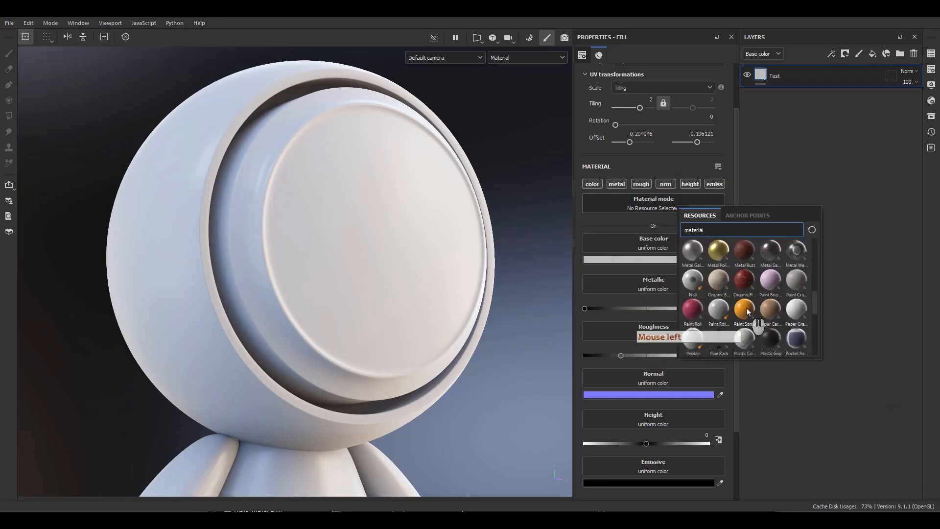
mouse_move(440, 304)
left_mouse_down("alt")
mouse_move(367, 288)
mouse_move(426, 291)
left_mouse_up("alt")
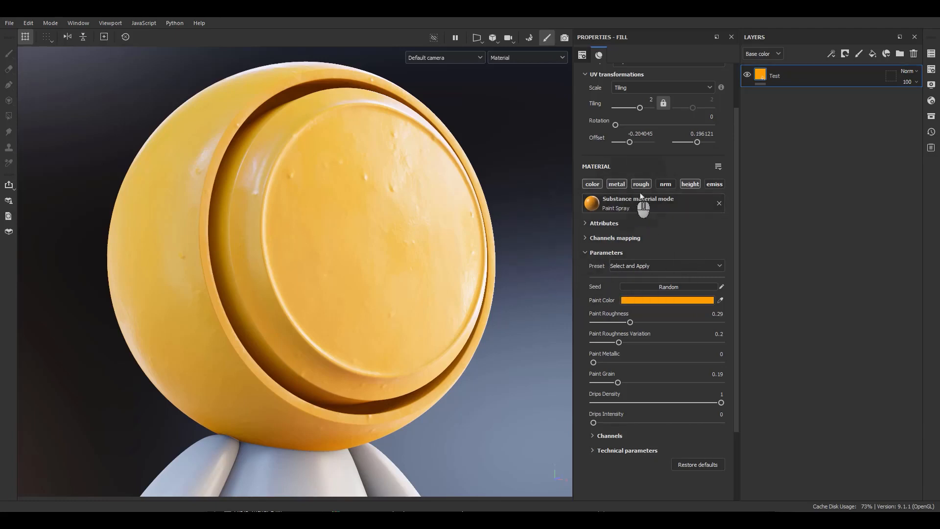
Remove the Paint Spray material from the Test layer and inspect the head from several angles.
left_click(719, 202)
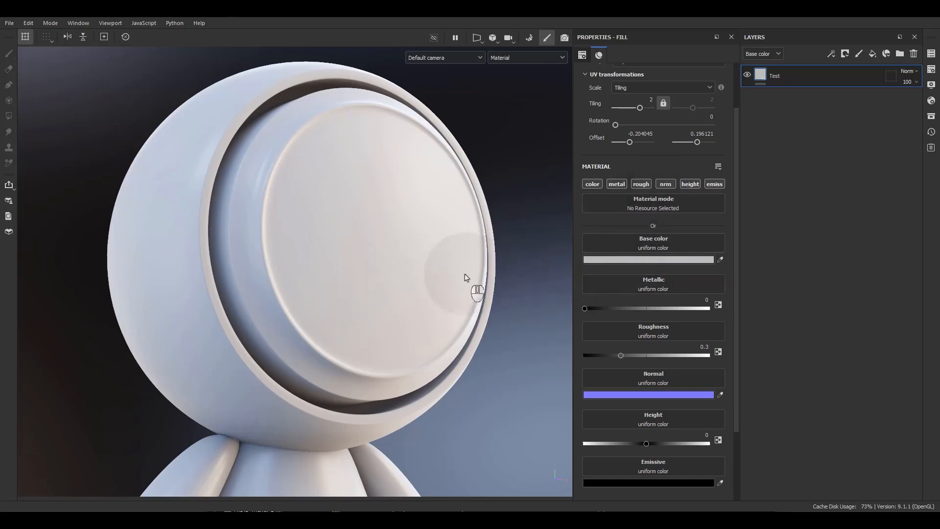
left_click_drag(465, 275, 442, 265, "alt")
middle_click_drag(442, 264, 405, 235, "alt")
right_click_drag(404, 234, 419, 252, "alt")
middle_click_drag(419, 251, 434, 294, "alt")
right_click_drag(434, 294, 453, 267, "alt")
middle_click_drag(453, 267, 424, 236, "alt")
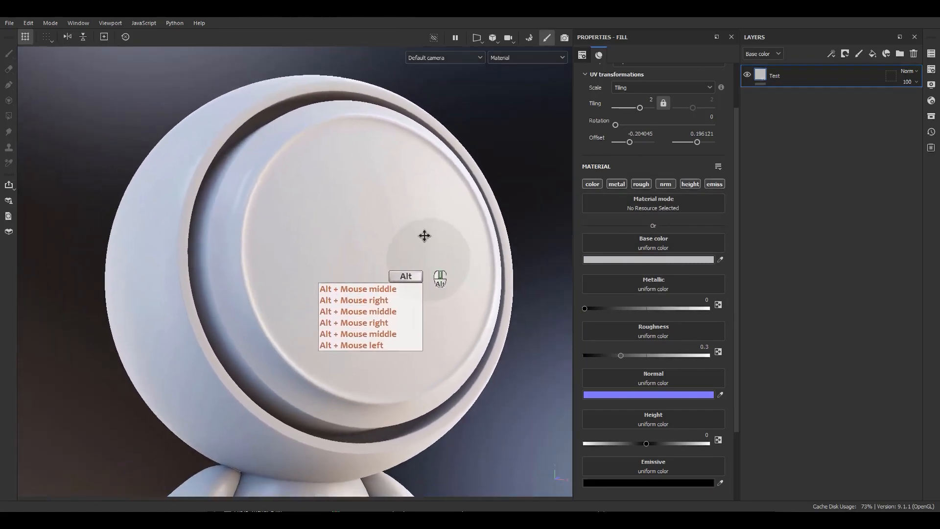
left_click_drag(424, 236, 469, 257, "alt")
Set the layer's uniform base color to magenta D508BC, keeping the color picker clear of the properties.
left_click(649, 259)
left_click(707, 283)
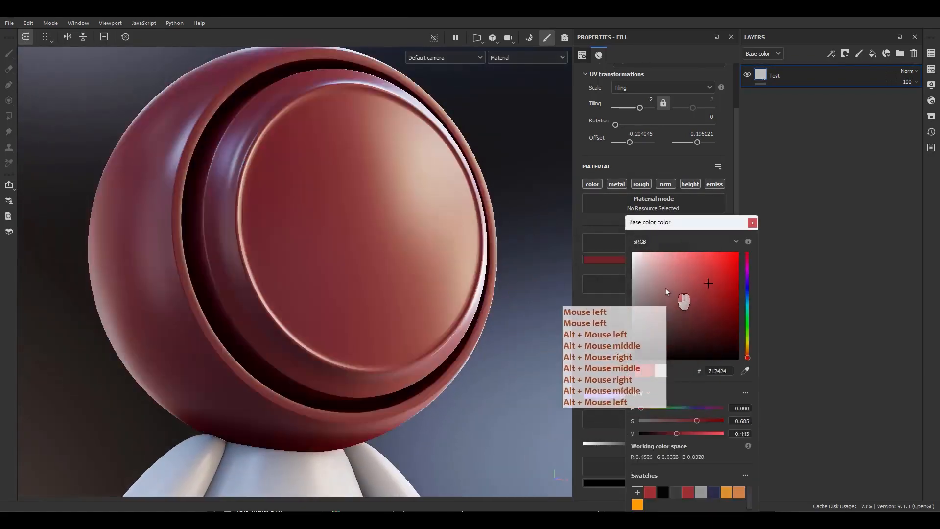
left_click_drag(665, 287, 753, 268)
left_click_drag(656, 222, 491, 141)
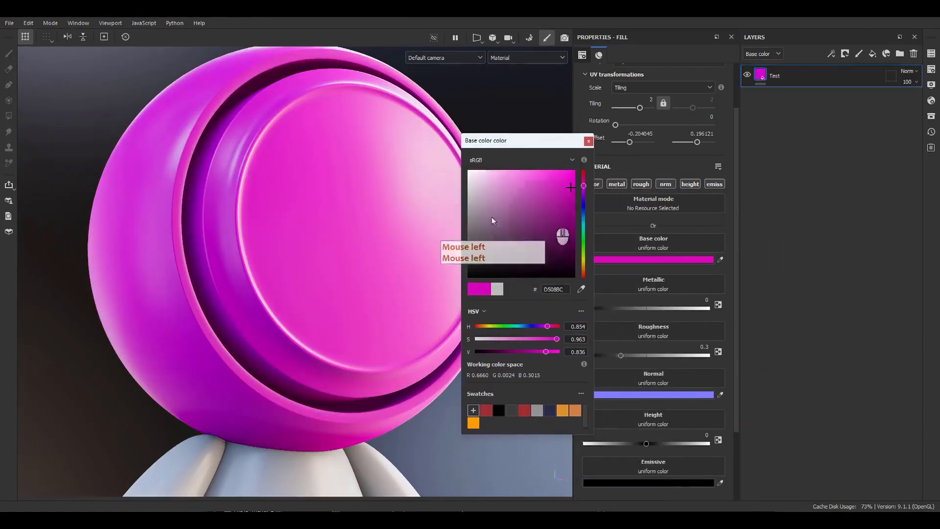
Try to sample a base color from the head with the color picker's eyedropper.
left_click(581, 289)
left_click(383, 267)
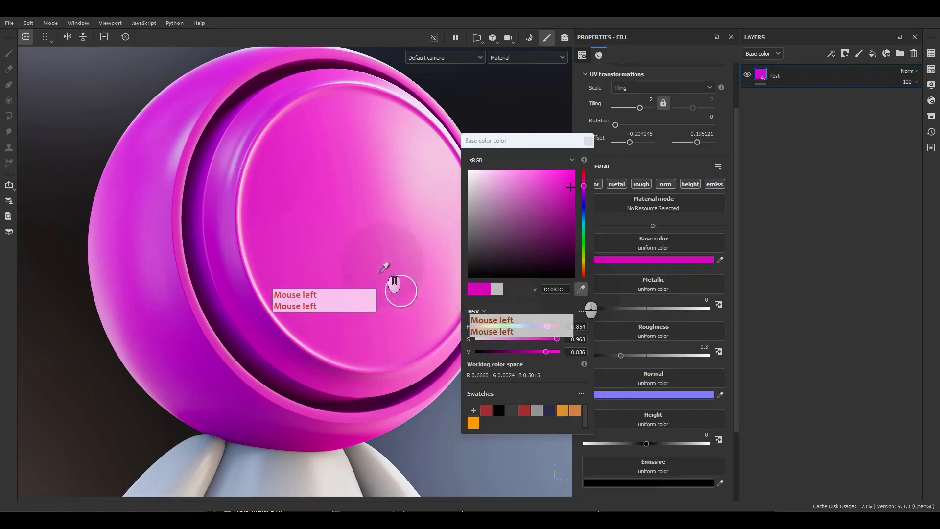
left_click(326, 350)
right_click(442, 283)
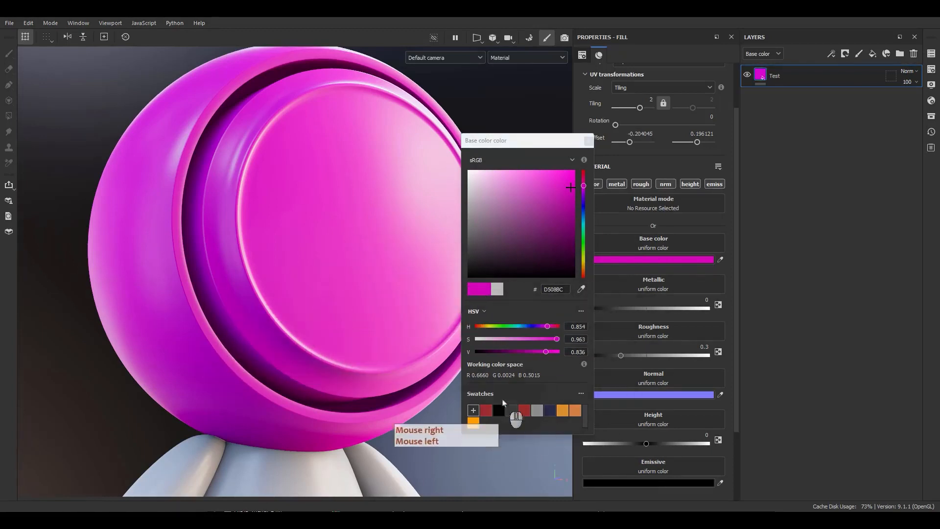
Switch the color picker's sliders from HSV to RGB and back to HSV.
left_click(555, 288)
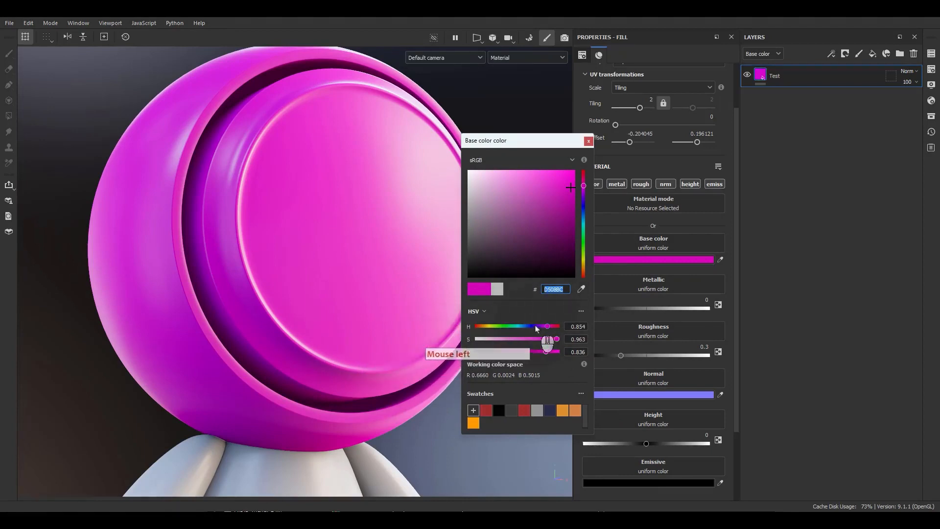
left_click(475, 312)
left_click(489, 323)
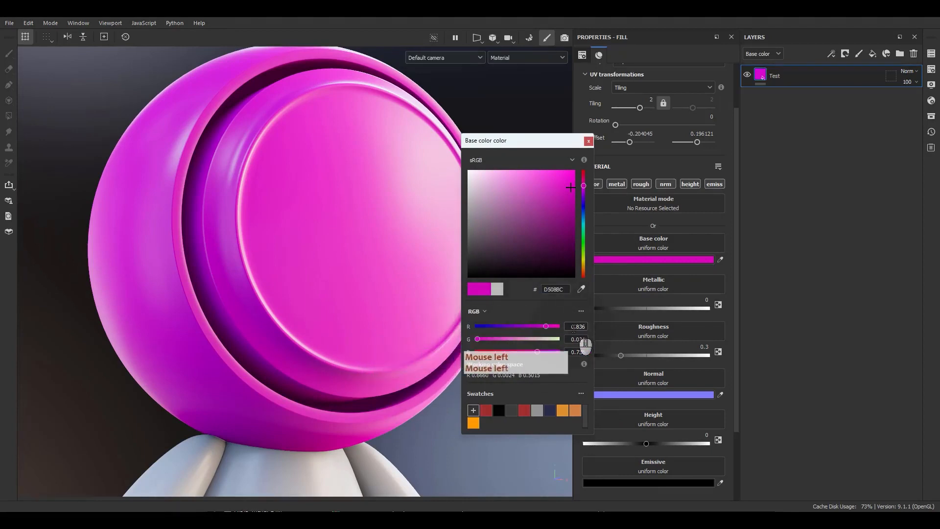
left_click(473, 311)
left_click(481, 331)
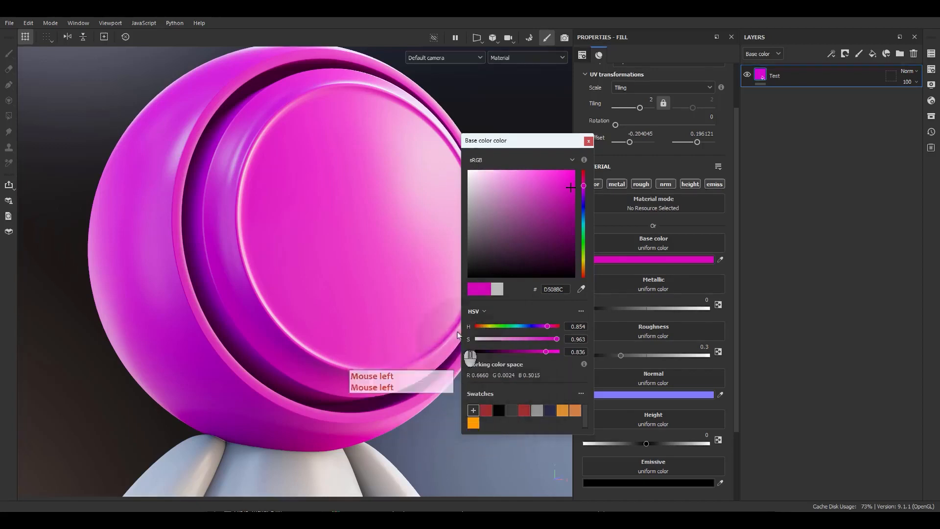
Save the base color CD33BA as a swatch, and clear the whole swatch list.
left_click(548, 192)
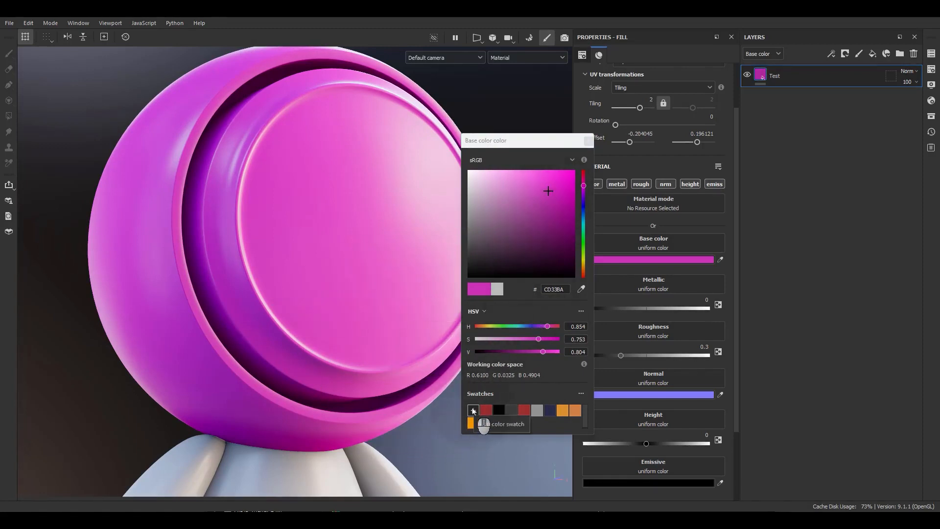
left_click(473, 410)
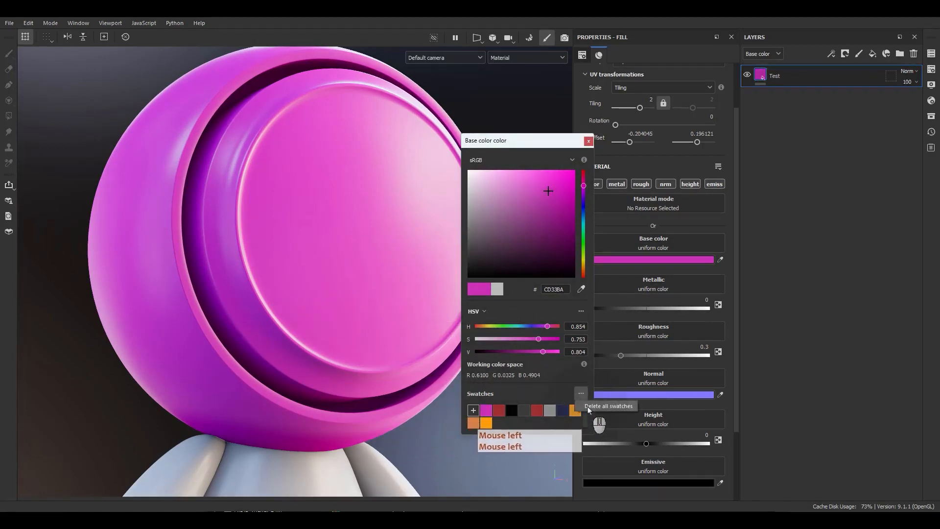
left_click(590, 407)
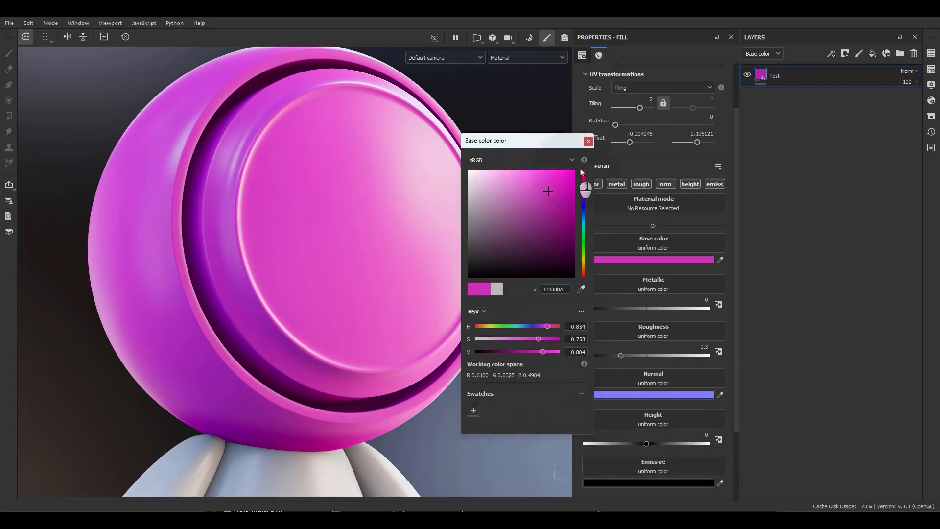
left_click(589, 141)
Apply the Fabric Medieval Pyramid Curved texture to the base color and adjust the shape of its pattern.
left_click(645, 244)
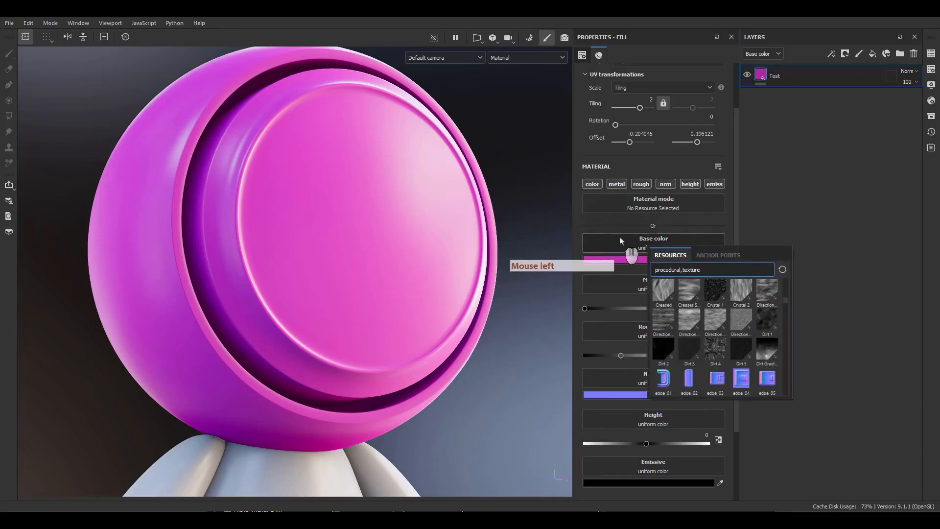
scroll(700, 348, "down", 5)
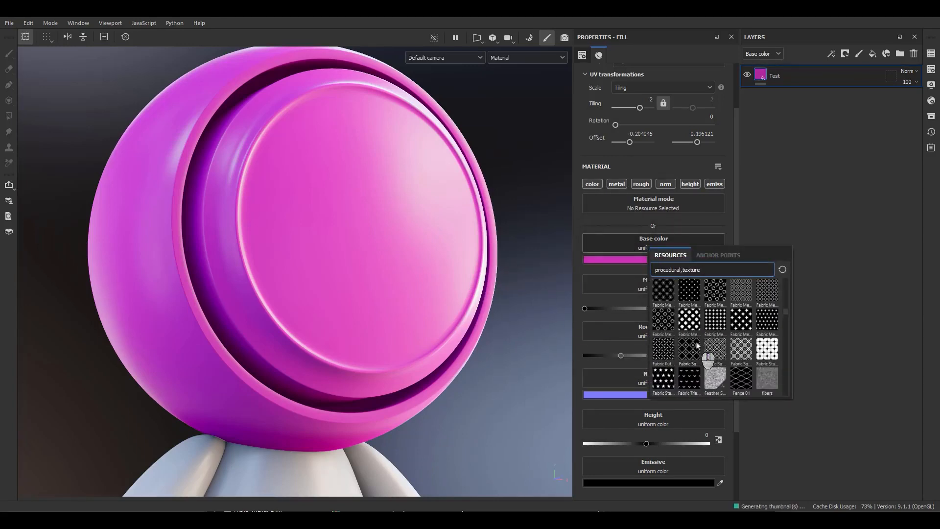
scroll(698, 345, "up", 3)
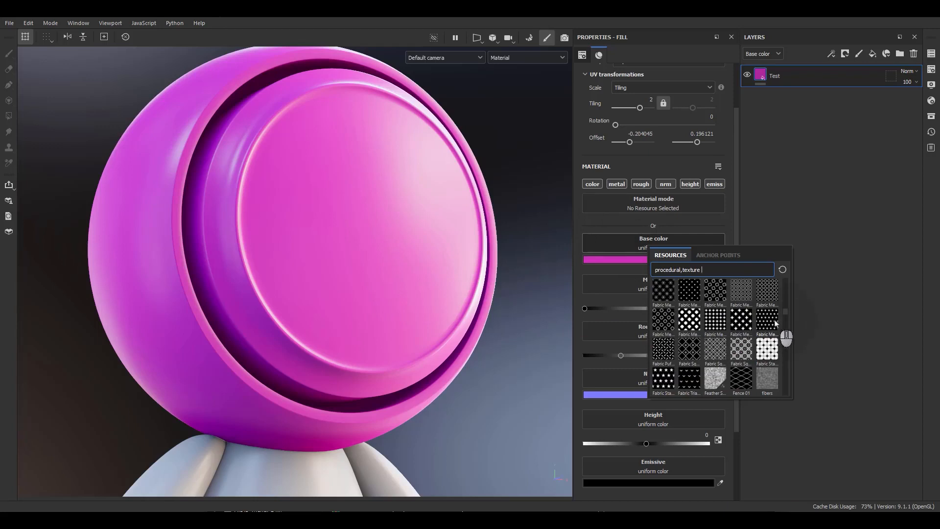
left_click(774, 320)
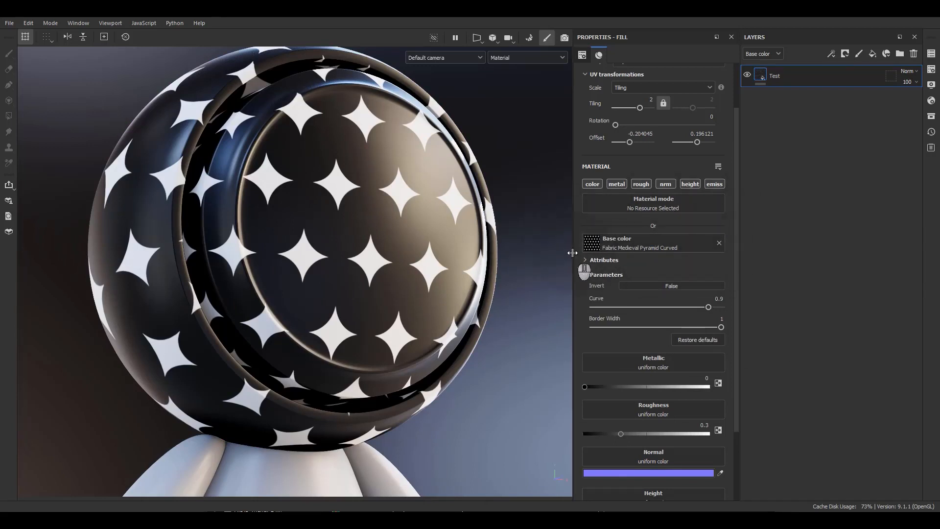
left_click_drag(665, 326, 747, 324)
Replace the base color texture with the grunge map that has dark wavy vertical streaks.
left_click(656, 247)
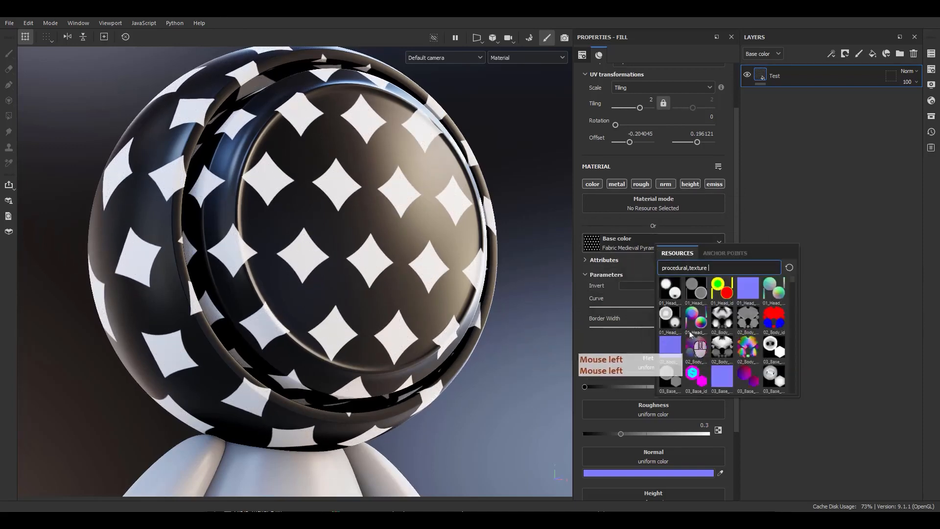
scroll(734, 333, "down", 5)
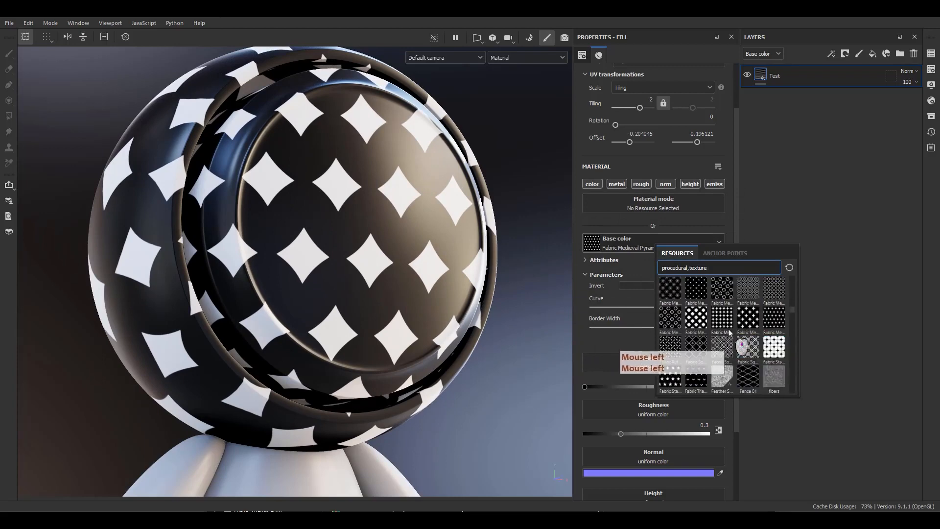
scroll(725, 339, "up", 1)
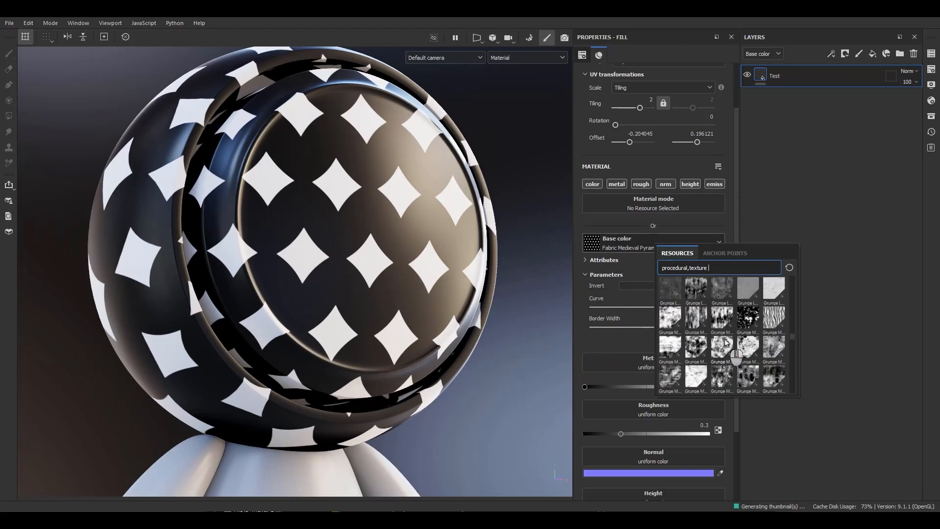
left_click(773, 318)
Browse the procedural textures for the base color and apply the 02_Body_ambient_occlusion map.
left_click(629, 247)
scroll(661, 350, "down", 5)
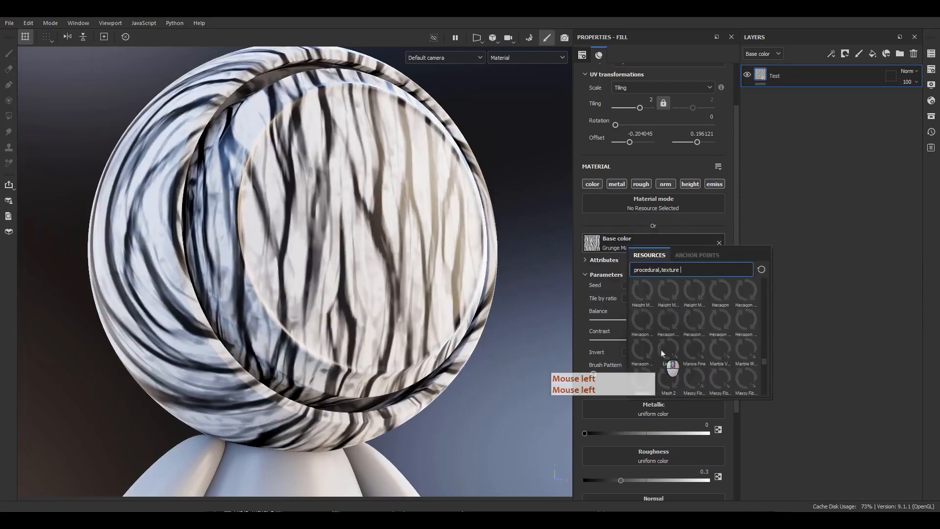
scroll(660, 349, "down", 8)
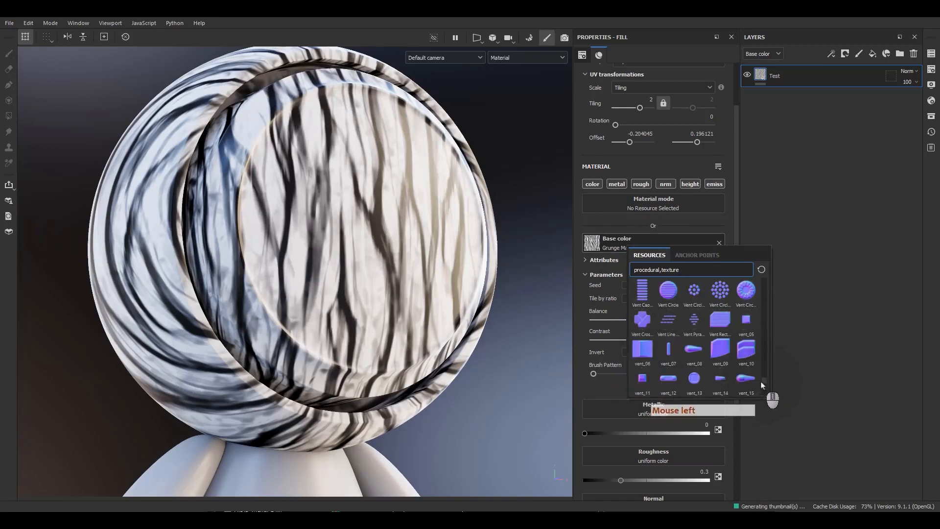
left_click_drag(767, 383, 779, 282)
left_click(693, 324)
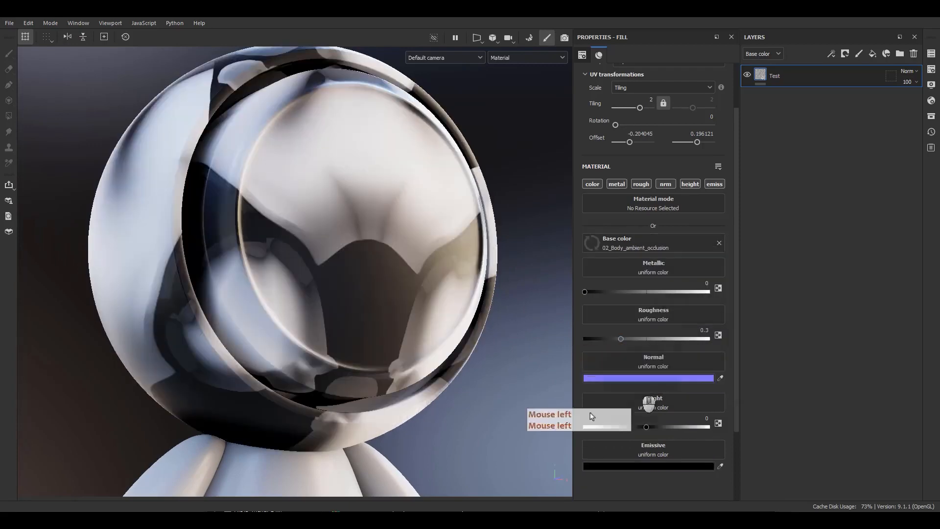
Swap the base color texture for the Brick generator, and remove it to return the base color to a uniform color.
left_click(650, 244)
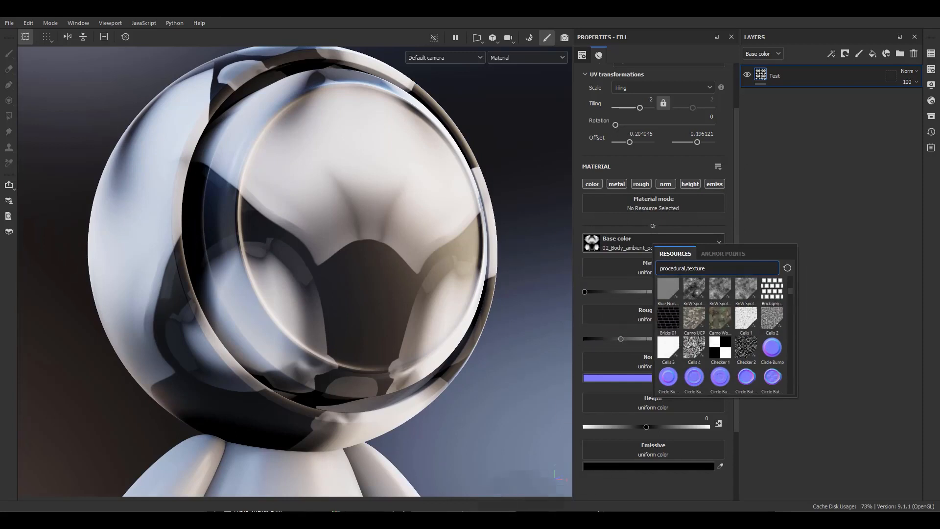
left_click(772, 289)
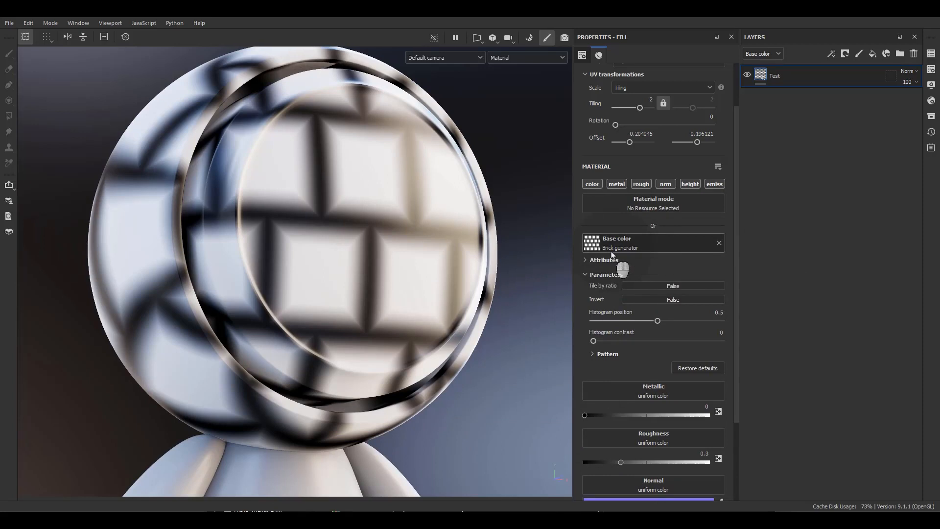
left_click(611, 254)
left_click(719, 243)
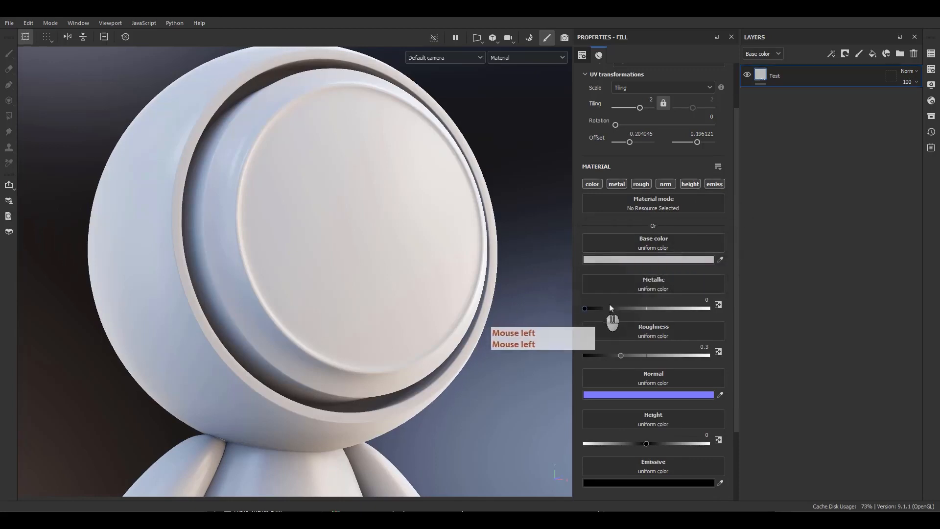
Apply the Checker 1 texture to the metallic channel.
left_click_drag(609, 306, 549, 323)
left_click(646, 289)
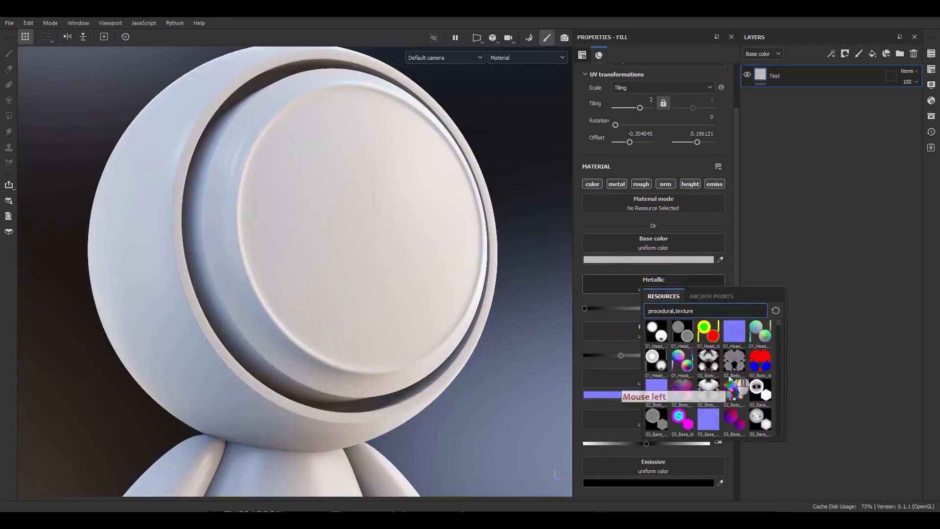
scroll(724, 382, "down", 5)
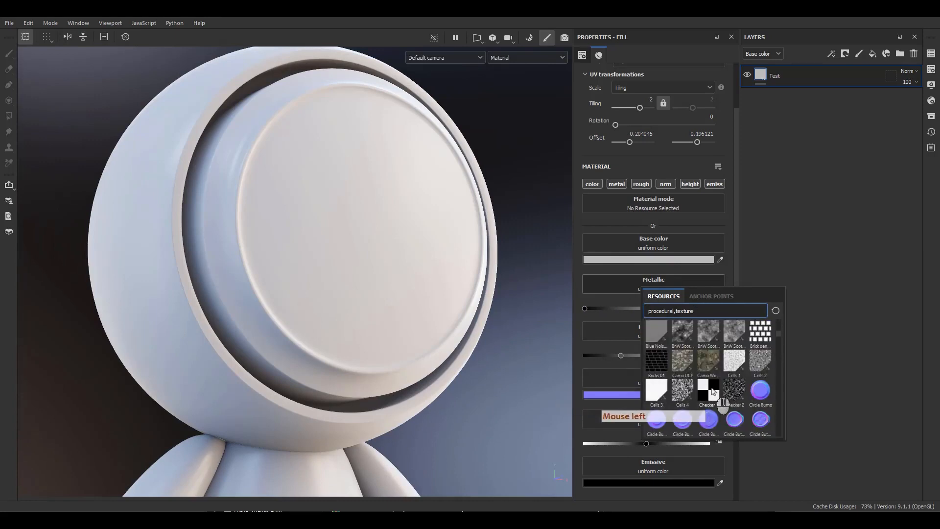
double_click(711, 390)
Set the fill layer's UV tiling to 6.
scroll(669, 135, "up", 1)
double_click(649, 130)
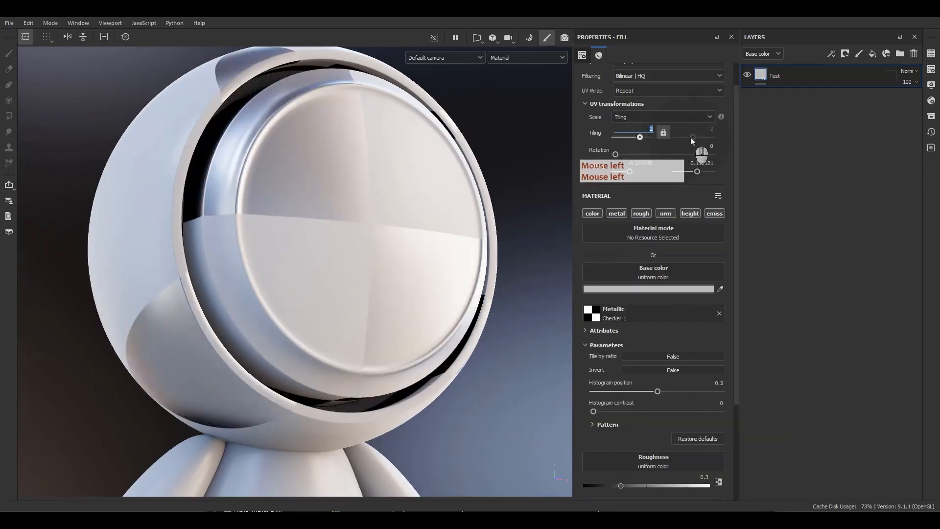
type("6")
key("Return")
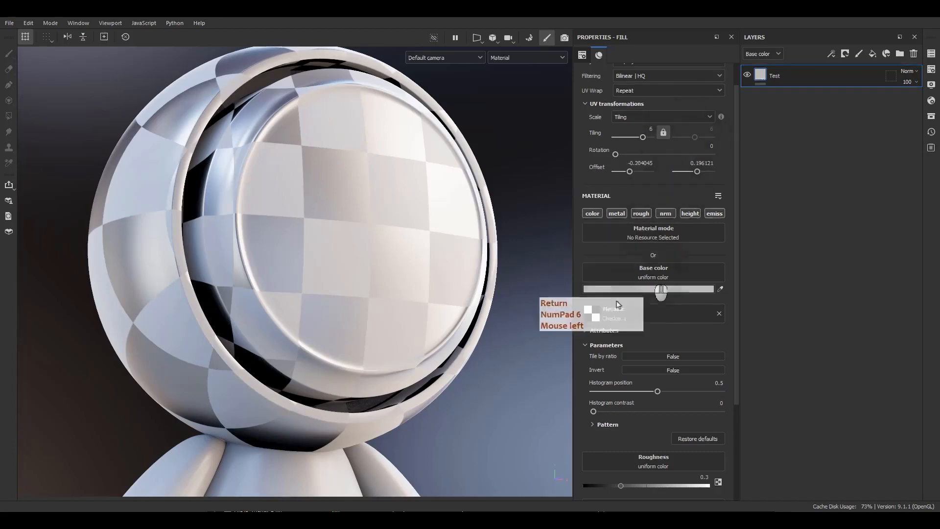
Set the metallic checker's histogram position to 0.48 and its pattern tiling to 4.
scroll(616, 310, "down", 1)
left_click_drag(437, 327, 424, 318, "alt")
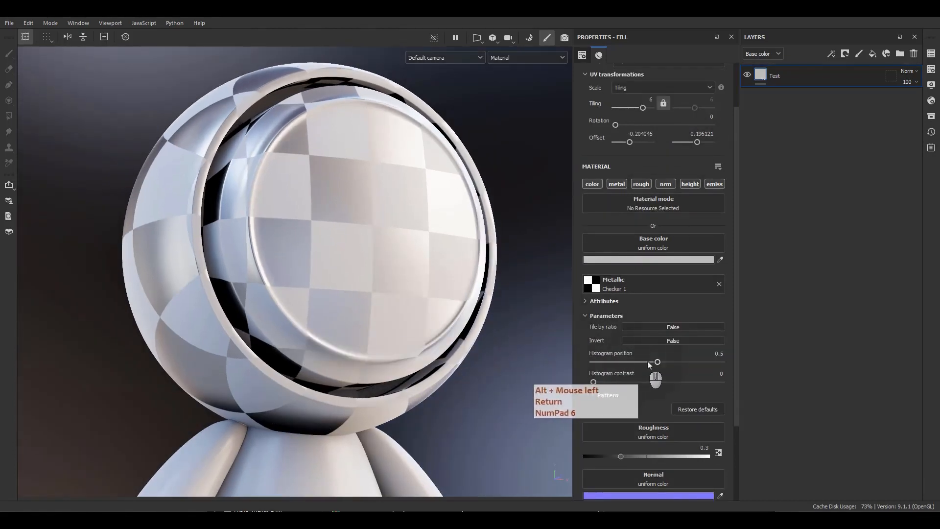
mouse_move(657, 363)
left_mouse_down()
mouse_move(600, 363)
mouse_move(654, 366)
left_mouse_up()
left_click(603, 394)
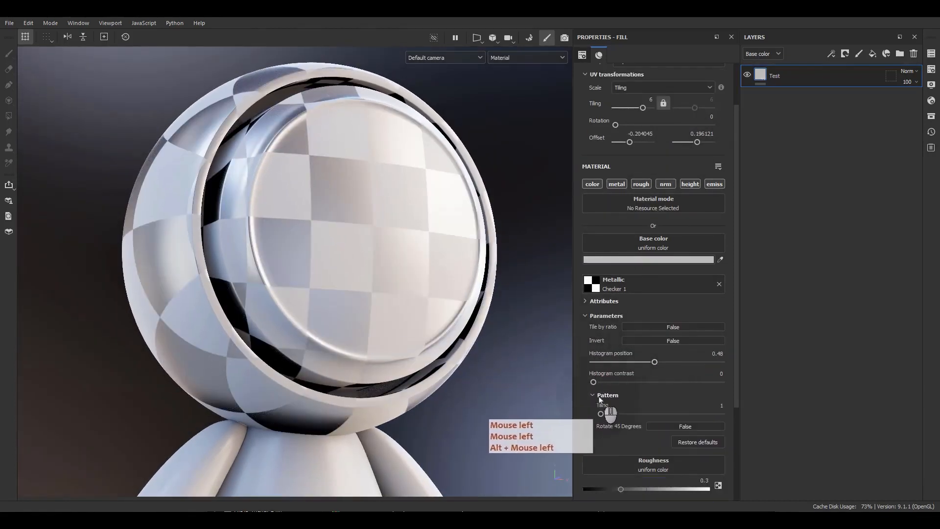
left_click_drag(600, 414, 625, 414)
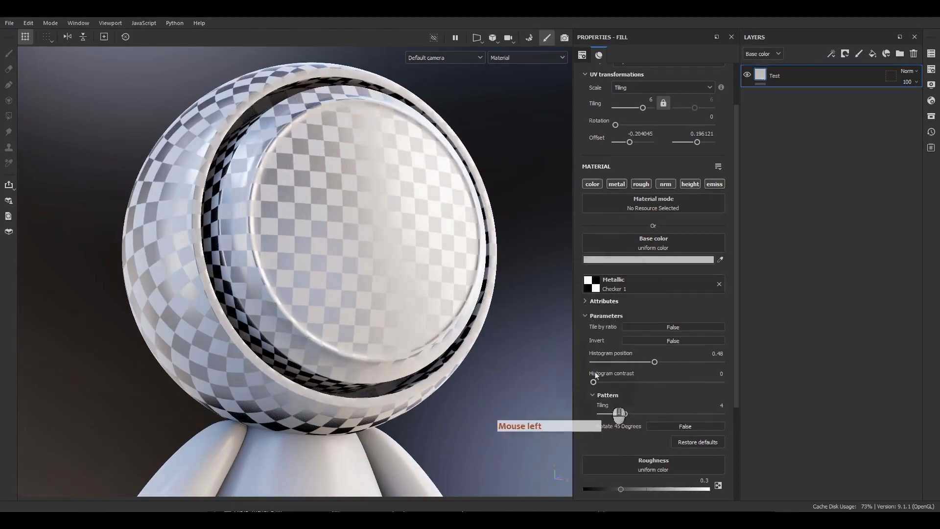
left_click(595, 315)
scroll(607, 323, "down", 1)
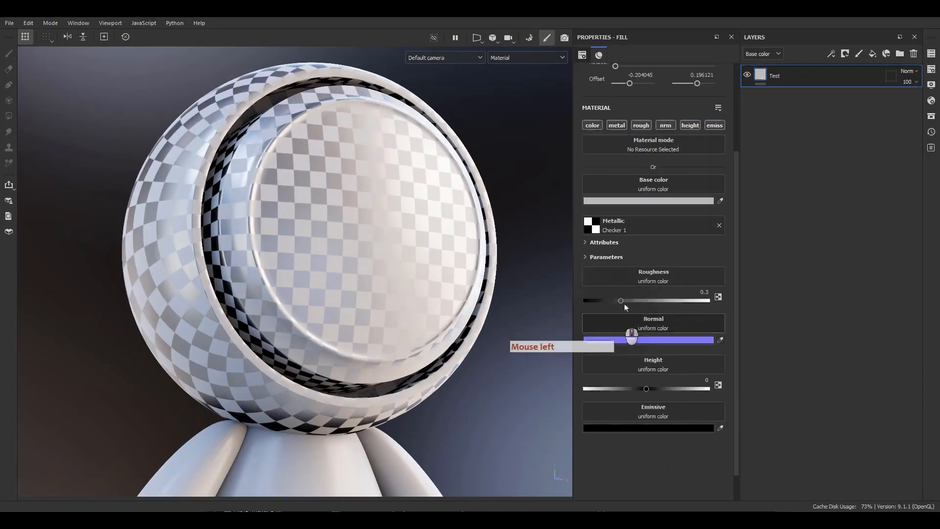
Lower the roughness to 0, and remove the Checker 1 texture from the metallic channel.
left_click(685, 300)
left_click_drag(647, 300, 584, 301)
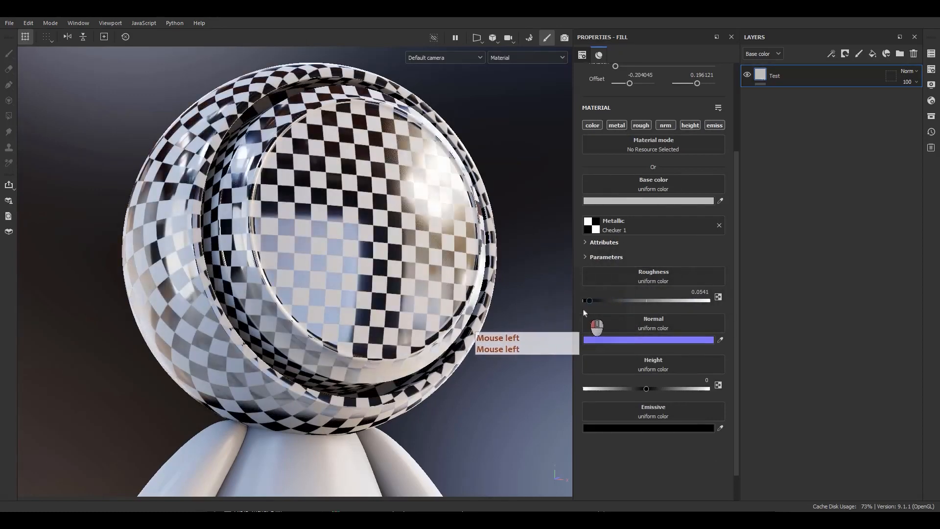
left_click(719, 225)
Rotate the environment lighting until the window reflections fall across the front disc of the sphere.
left_click_drag(413, 294, 390, 268, "alt")
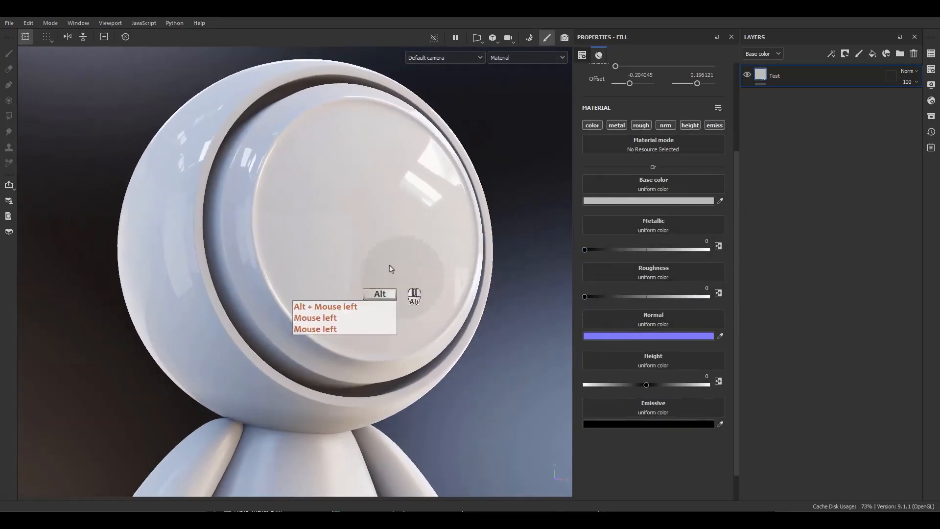
right_click_drag(390, 268, 426, 292, "alt")
middle_click_drag(427, 293, 449, 298, "alt")
left_click(706, 288)
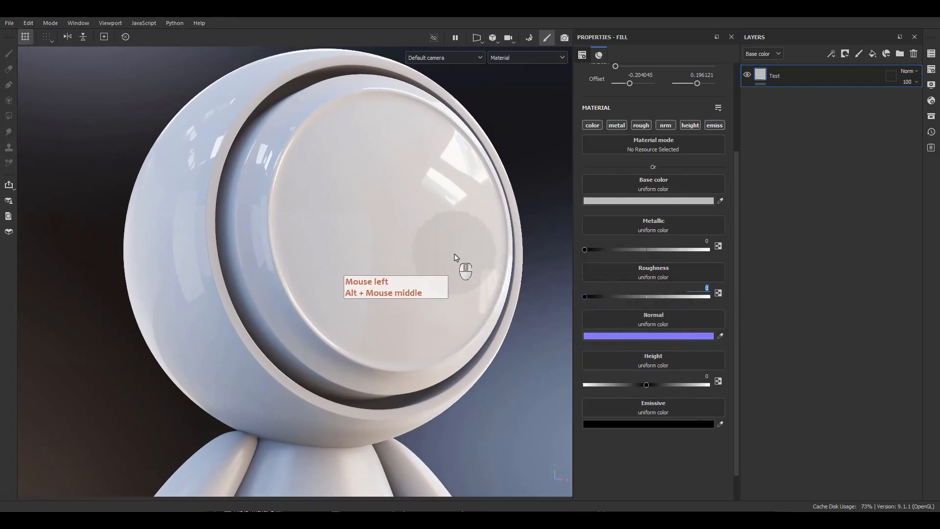
middle_click_drag(457, 267, 443, 281, "alt")
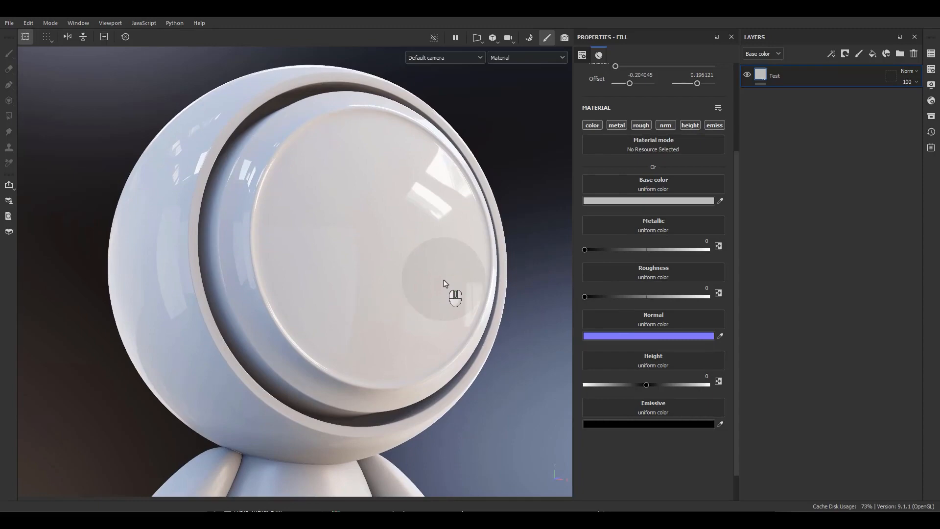
mouse_move(400, 237)
right_mouse_down("shift")
mouse_move(374, 234)
mouse_move(410, 234)
mouse_move(384, 208)
mouse_move(408, 235)
right_mouse_up("shift")
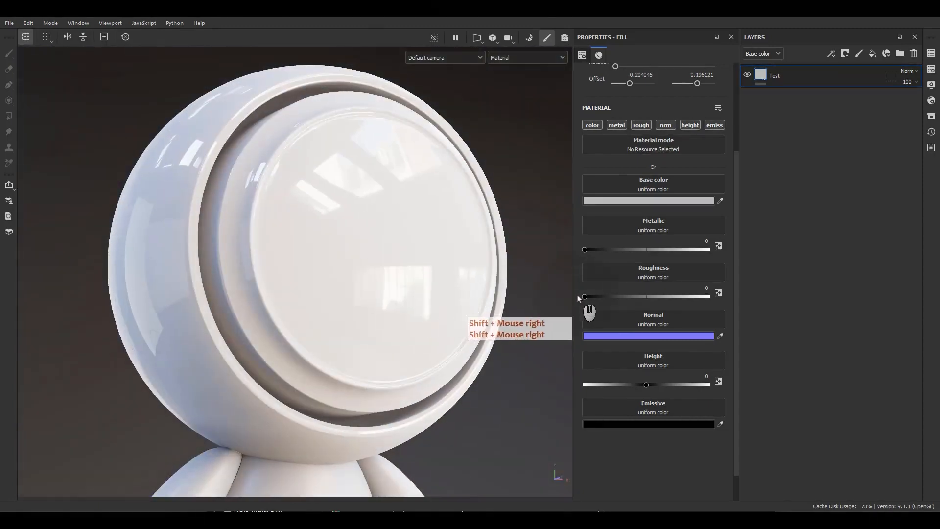
Compare matte and glossy surfaces by sweeping the roughness between 1 and 0 twice, ending at 0.
left_click_drag(585, 297, 705, 292)
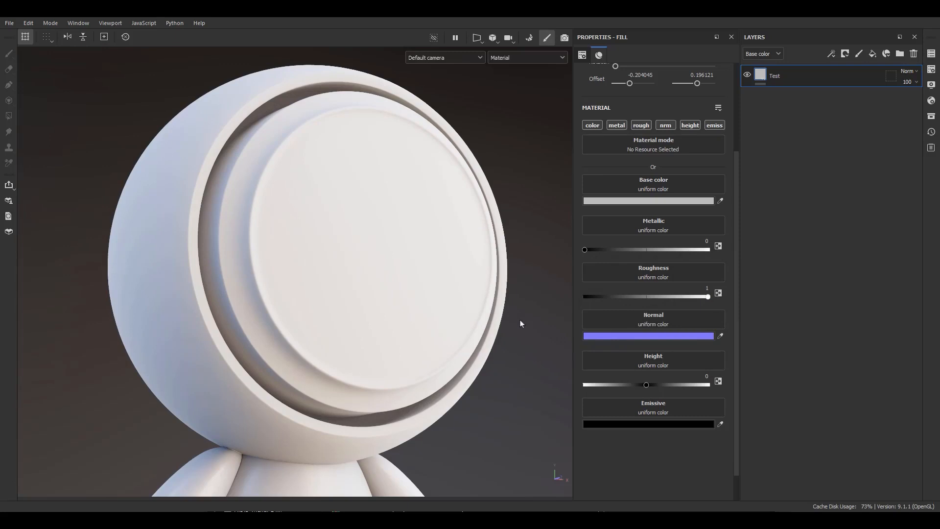
left_click(669, 296)
left_click_drag(668, 297, 586, 297)
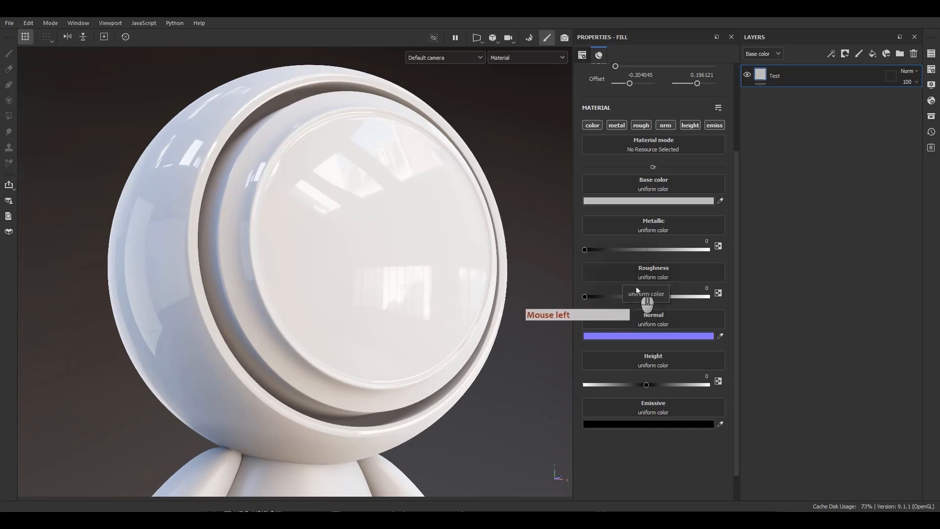
left_click_drag(617, 296, 738, 303)
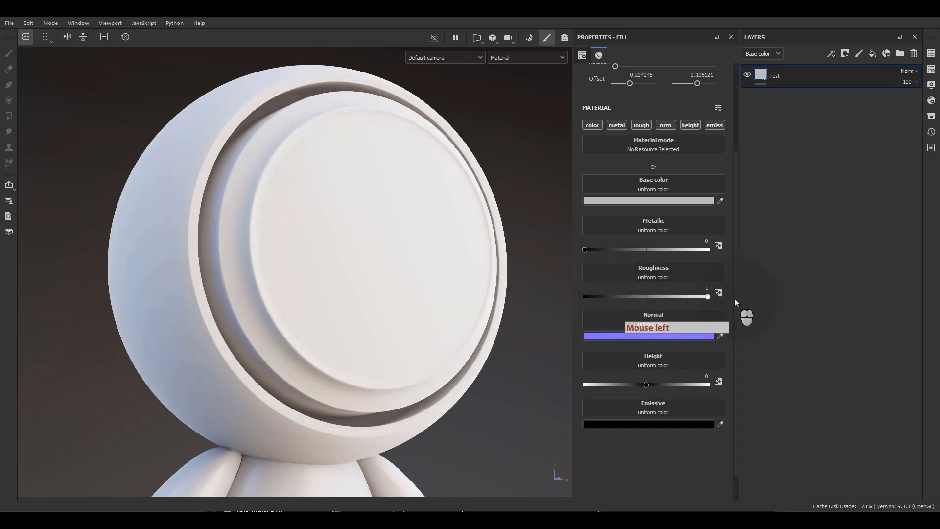
left_click_drag(665, 296, 566, 272)
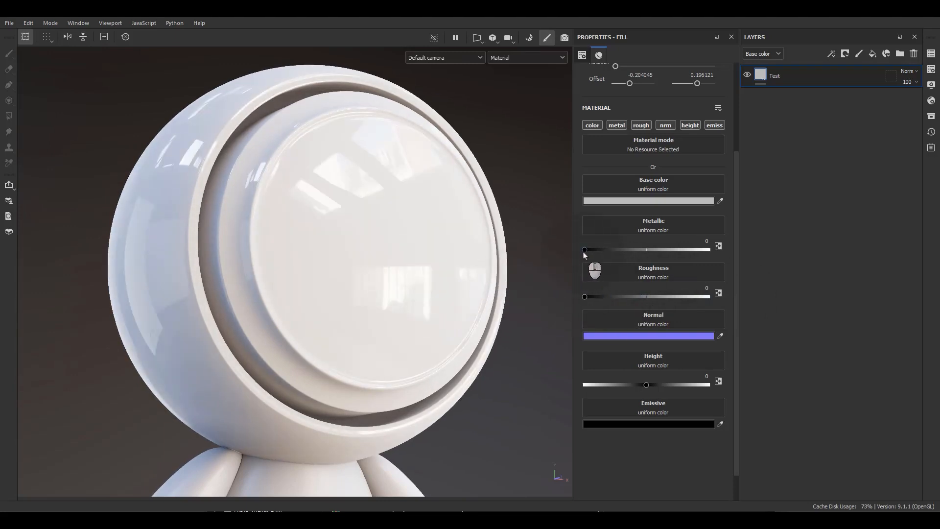
Raise the metallic value to 1 to show a mirror-like metal, and return it to 0.
left_click_drag(584, 250, 724, 258)
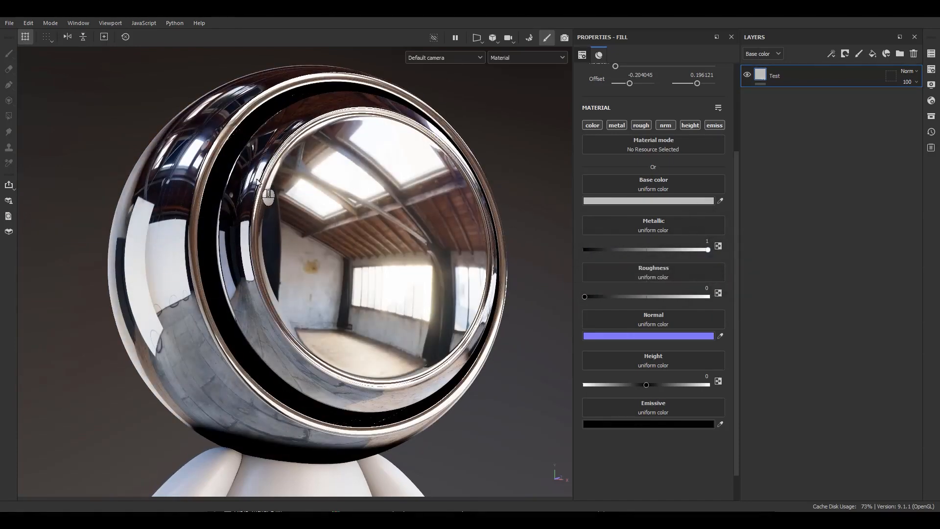
left_click_drag(618, 249, 482, 255)
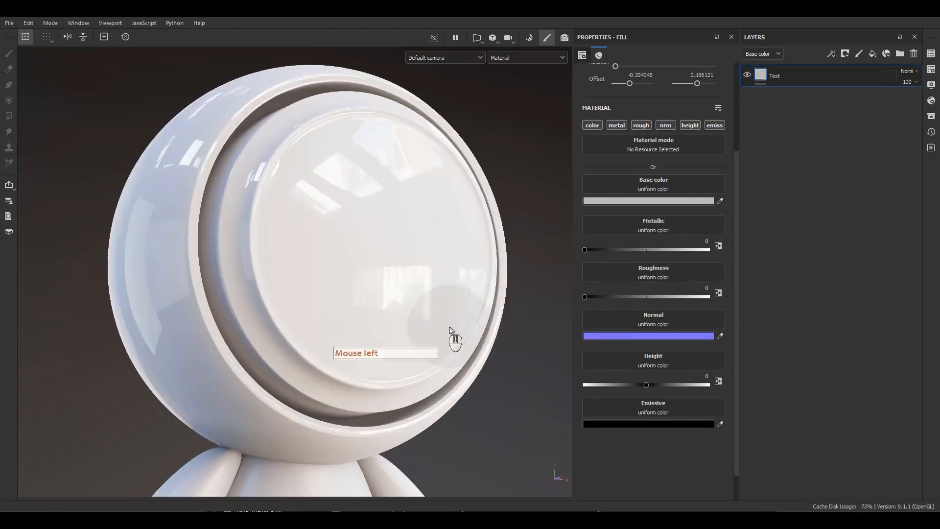
key("F9")
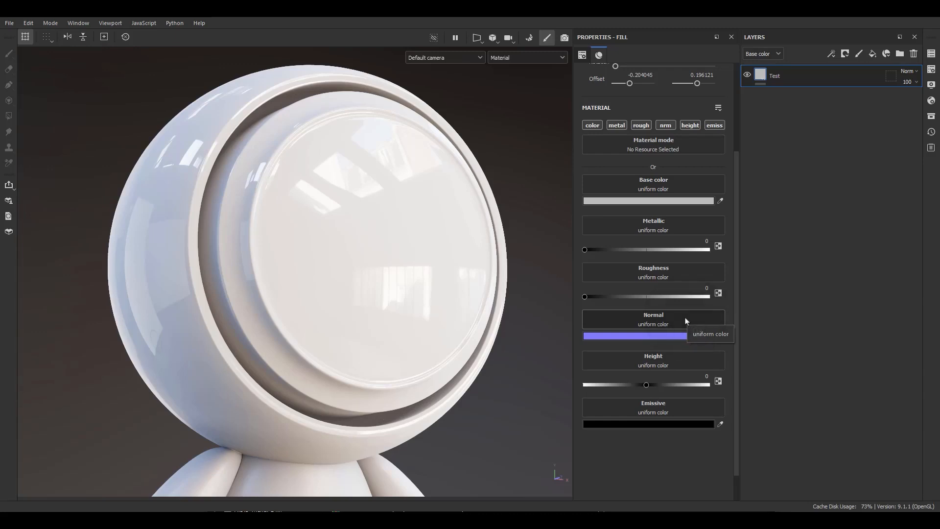
Apply the Grid Alternate texture to the normal channel and set its grid size to 7.
left_click(625, 320)
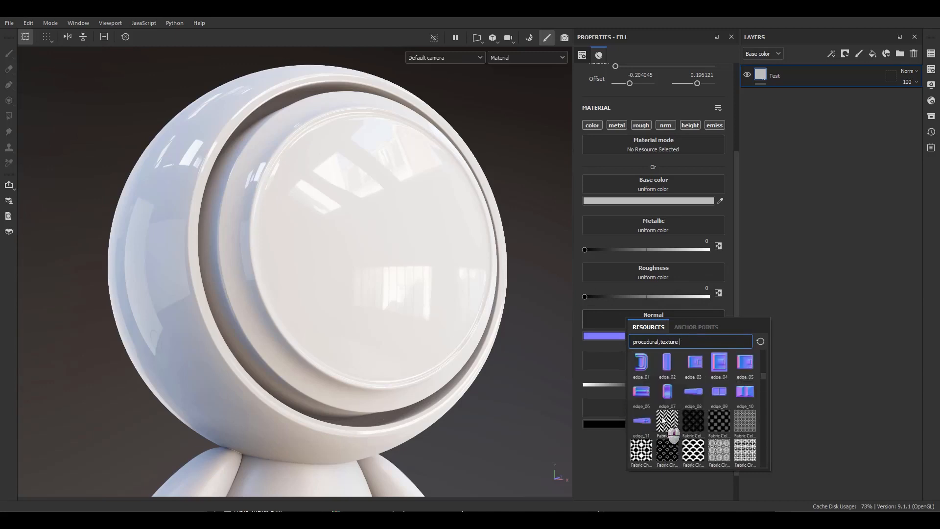
scroll(663, 419, "down", 10)
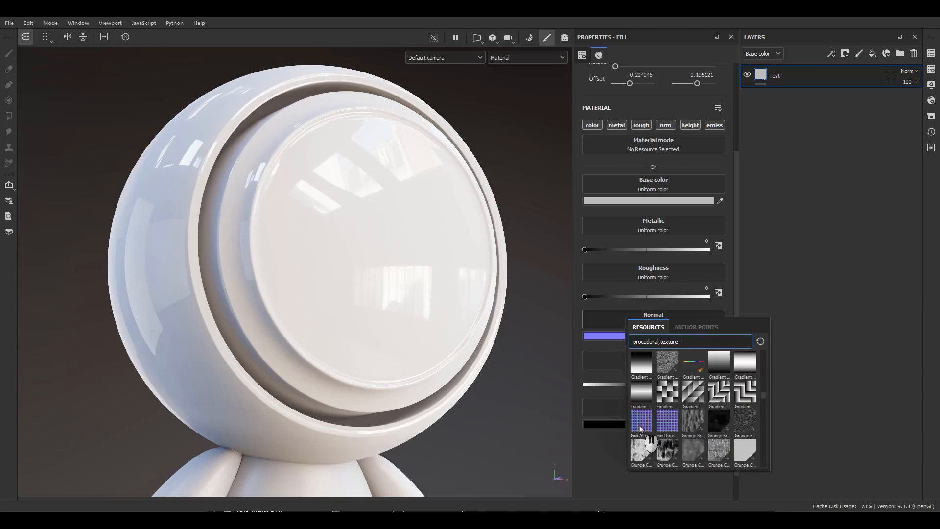
mouse_move(640, 427)
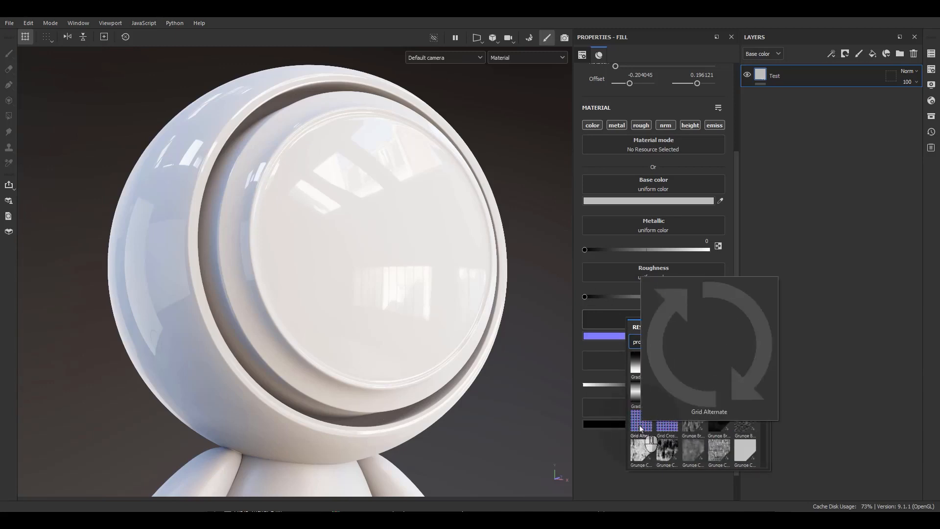
left_click(640, 428)
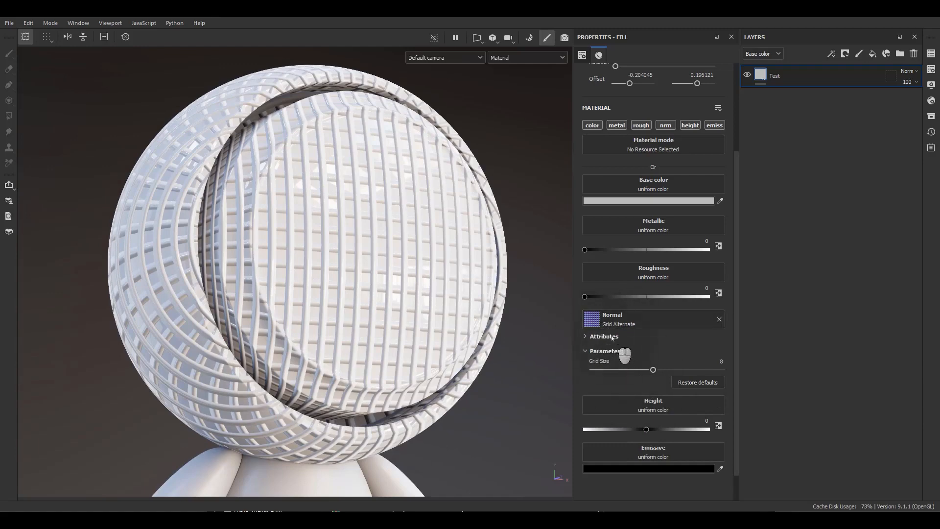
mouse_move(653, 370)
left_mouse_down()
mouse_move(615, 375)
mouse_move(675, 374)
mouse_move(644, 371)
left_mouse_up()
Examine the simulated grid relief on the sphere's surface up close and from several angles.
scroll(489, 274, "up", 5)
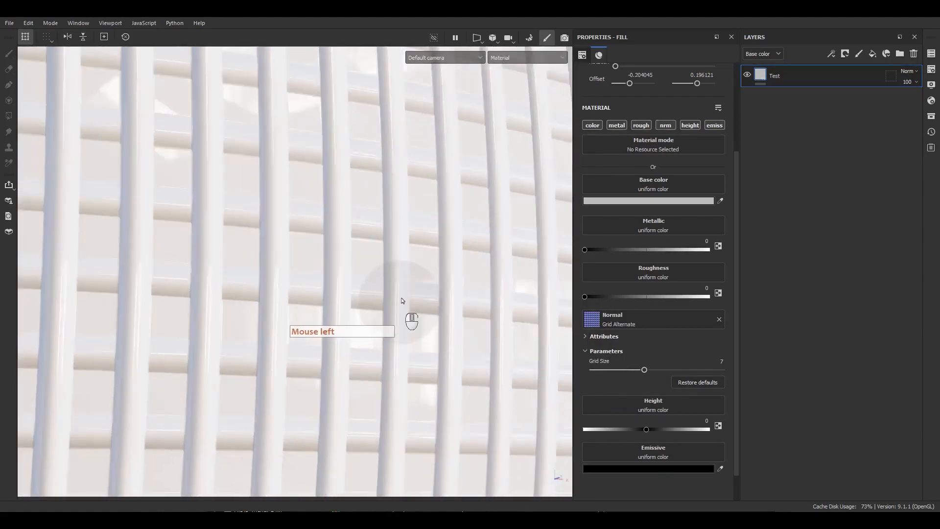
left_click_drag(402, 300, 478, 276, "alt")
left_click_drag(374, 186, 415, 302, "alt")
right_click_drag(415, 293, 413, 103, "alt")
right_click_drag(420, 195, 419, 142, "alt")
middle_click_drag(430, 191, 459, 228, "alt")
right_click_drag(459, 228, 450, 196, "alt")
mouse_move(445, 211)
left_mouse_down("alt")
mouse_move(443, 232)
mouse_move(442, 220)
left_mouse_up("alt")
right_click_drag(442, 221, 436, 188, "alt")
middle_click_drag(431, 211, 433, 240, "alt")
right_click_drag(429, 245, 426, 196, "alt")
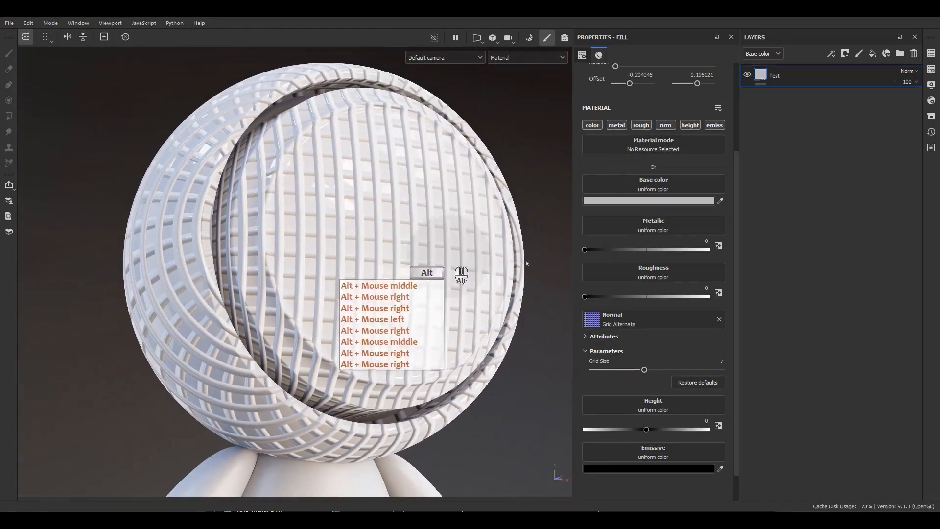
Remove the Grid Alternate texture from the normal channel.
left_click(718, 319)
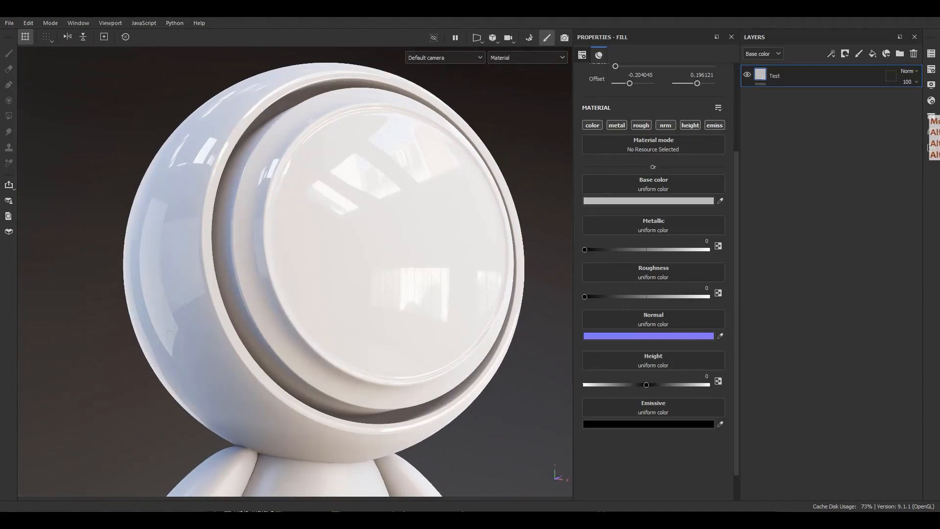
left_click_drag(532, 357, 573, 358)
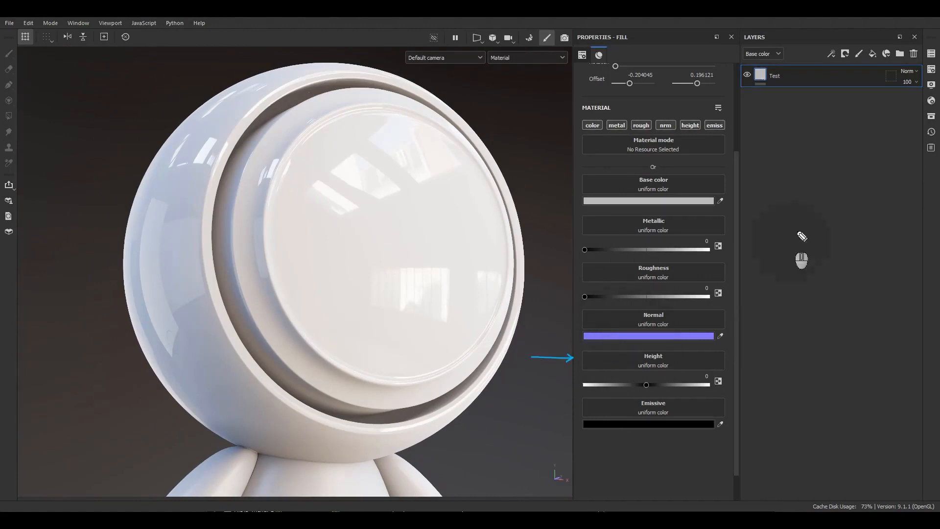
left_click_drag(775, 95, 765, 98)
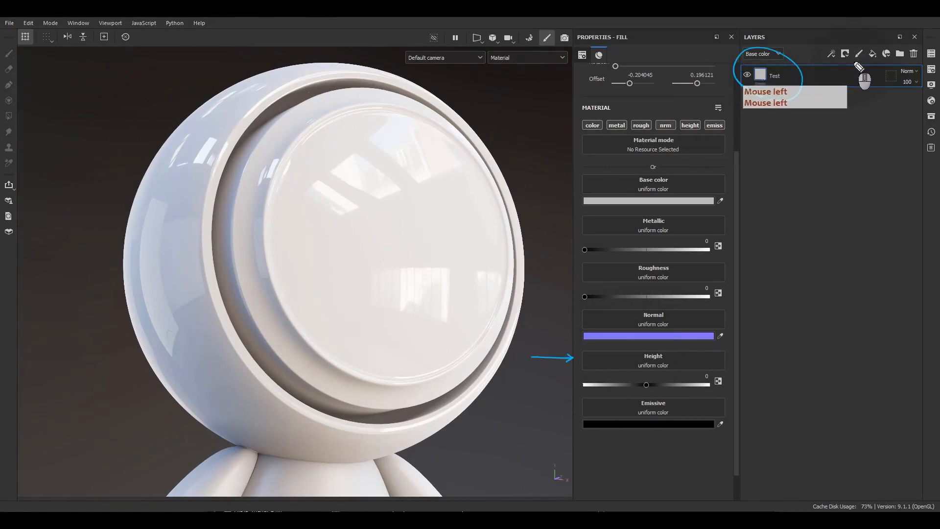
left_click_drag(857, 71, 858, 68)
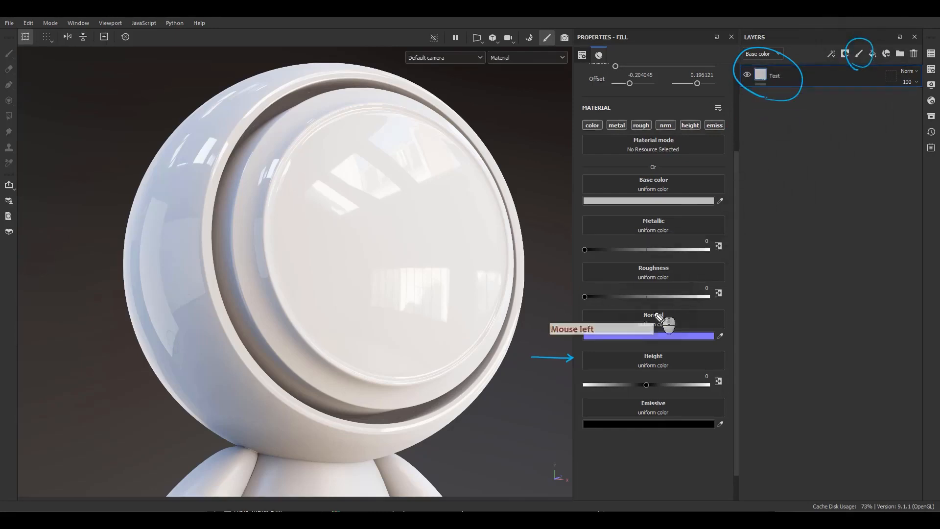
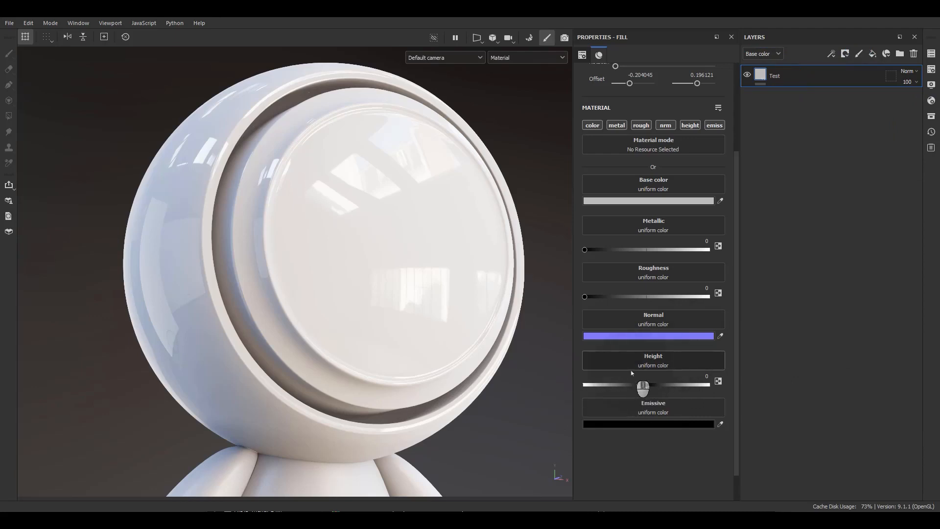
left_click_drag(645, 386, 644, 387)
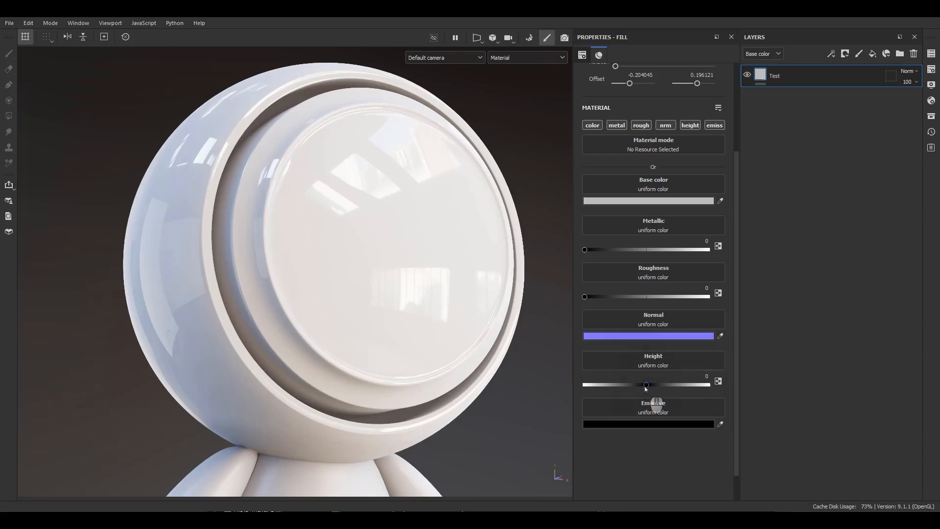
Apply the Checker 1 procedural texture to the Test layer's height channel and set its pattern tiling to 3.
left_click(654, 365)
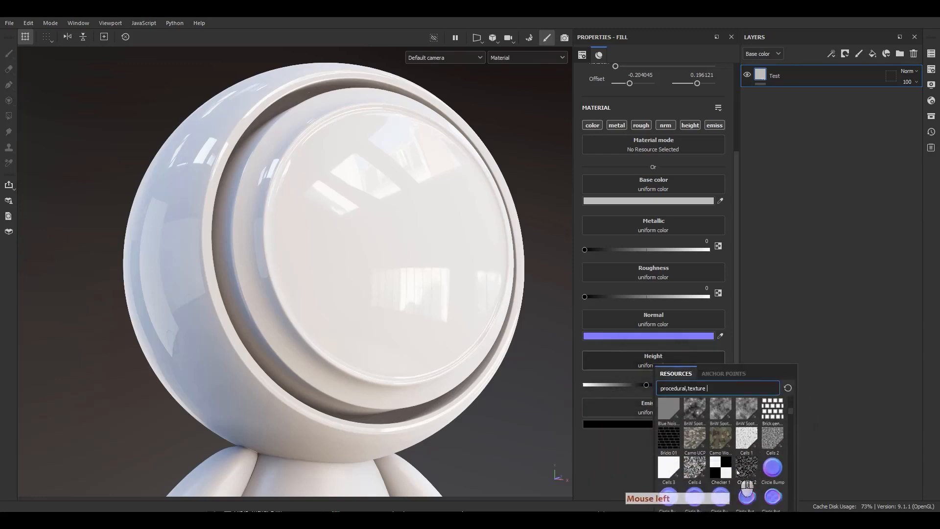
left_click(724, 471)
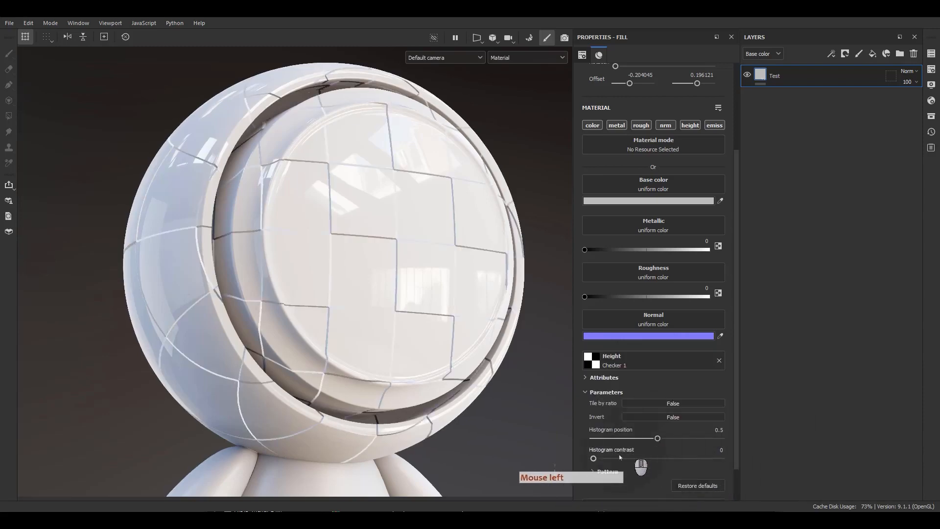
left_click(605, 473)
scroll(605, 474, "down", 2)
mouse_move(603, 433)
left_mouse_down()
mouse_move(657, 435)
mouse_move(613, 436)
left_mouse_up()
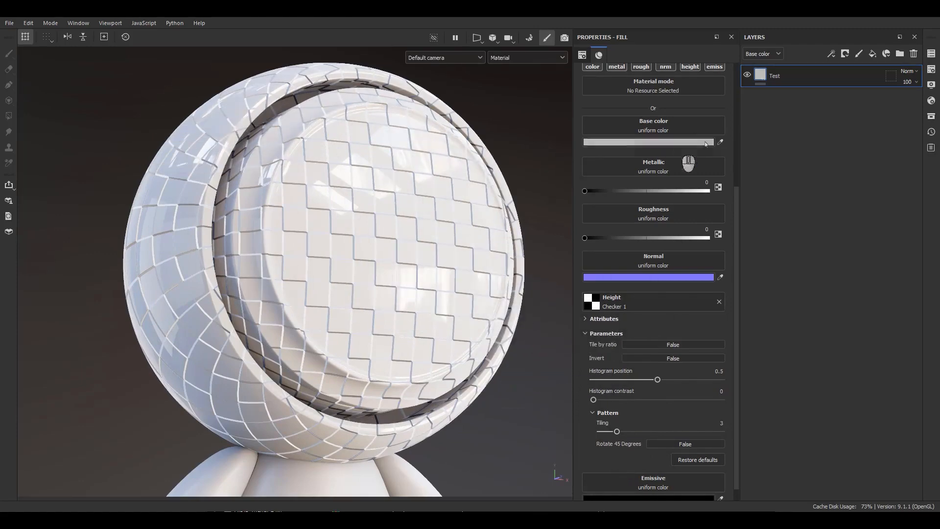
In the shader's displacement and tessellation settings, set the displacement scale to 0.05 and raise the subdivision count to 32.
left_click(931, 101)
scroll(815, 279, "down", 10)
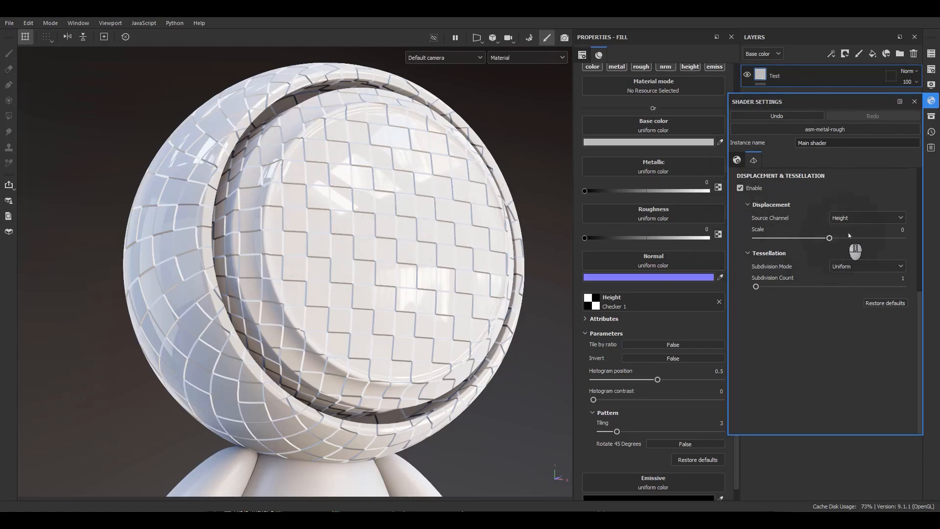
left_click(889, 230)
type(".05")
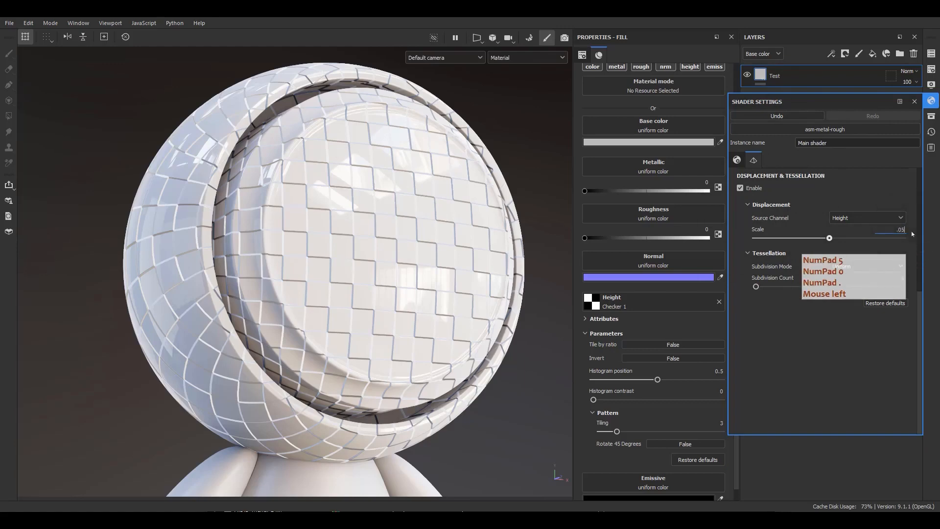
key("Return")
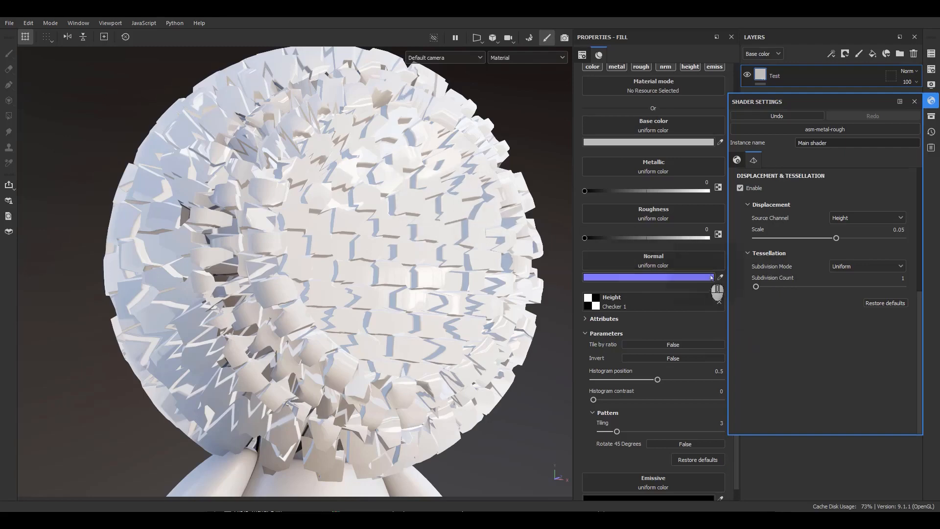
left_click_drag(756, 286, 913, 293)
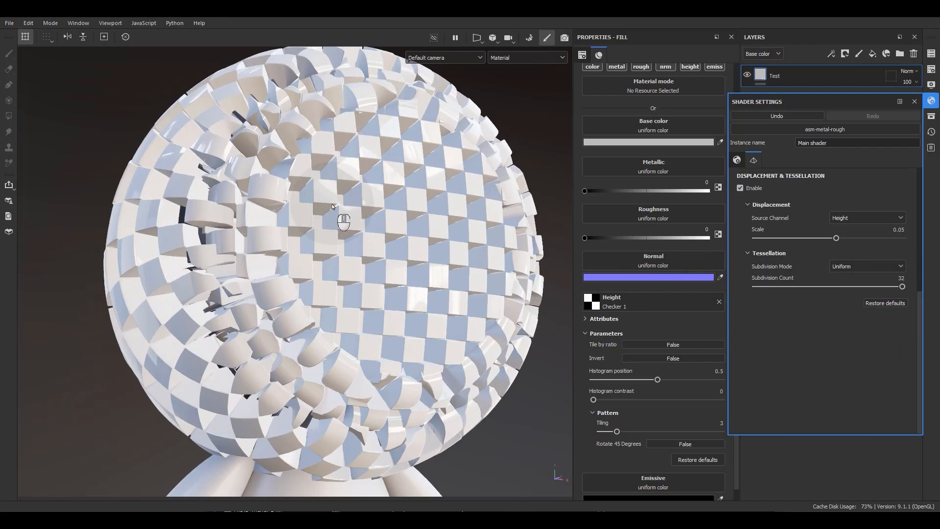
Disable the shader's displacement and tessellation, and close the shader settings.
left_click(748, 191)
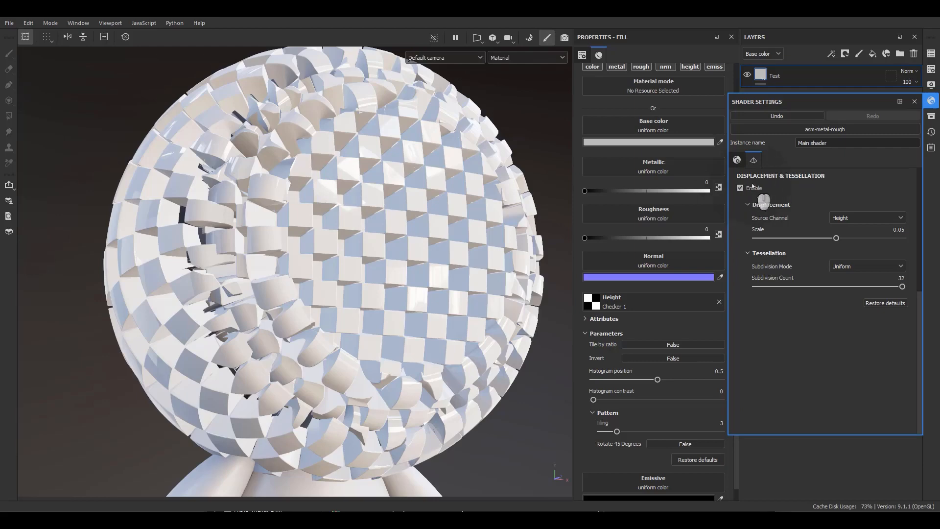
left_click(749, 188)
left_click(914, 101)
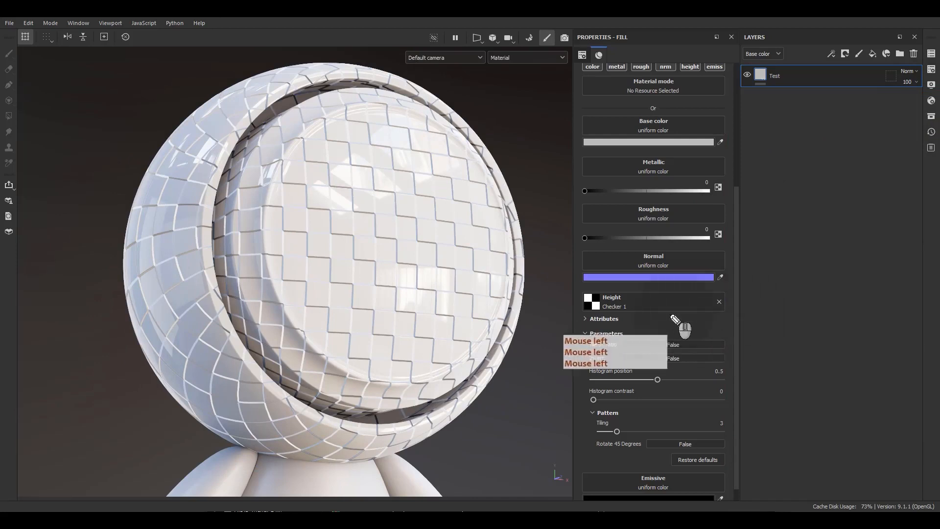
left_click_drag(578, 301, 560, 303)
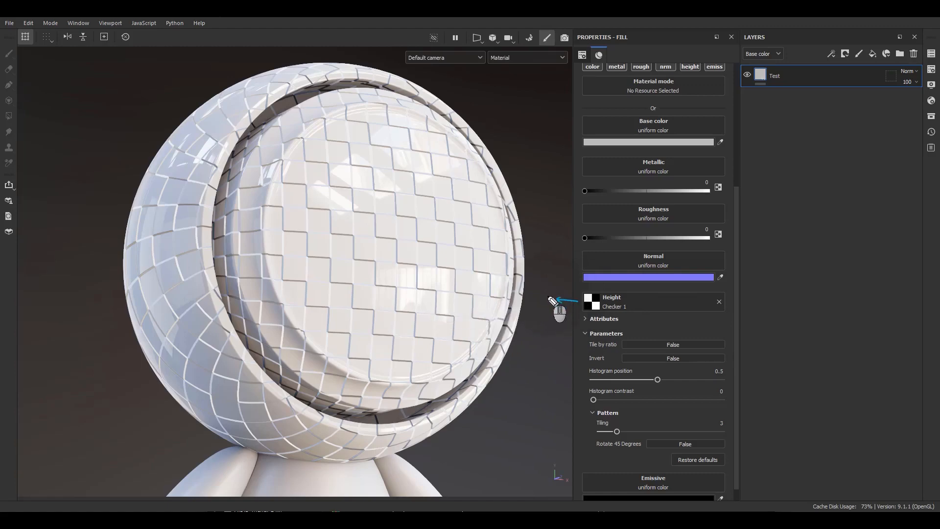
mouse_move(557, 299)
left_mouse_down()
mouse_move(548, 261)
mouse_move(569, 254)
left_mouse_up()
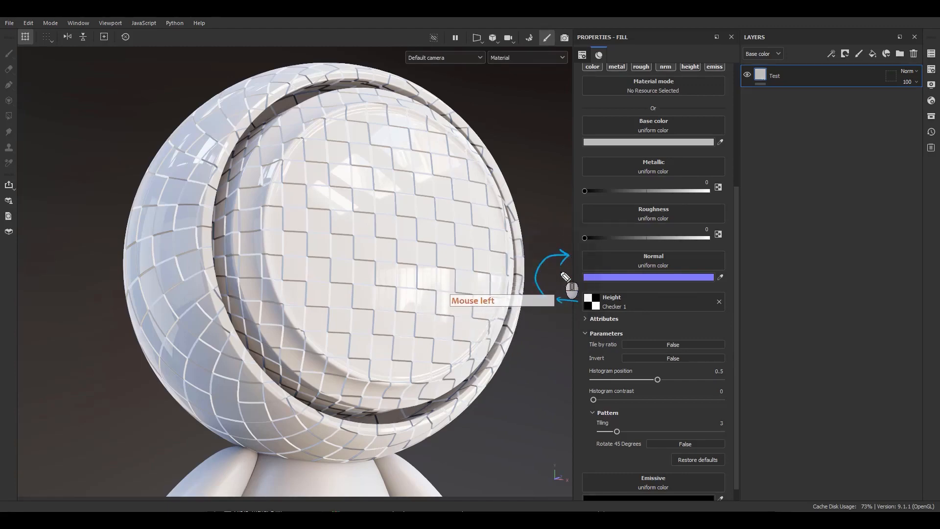
left_click(936, 98)
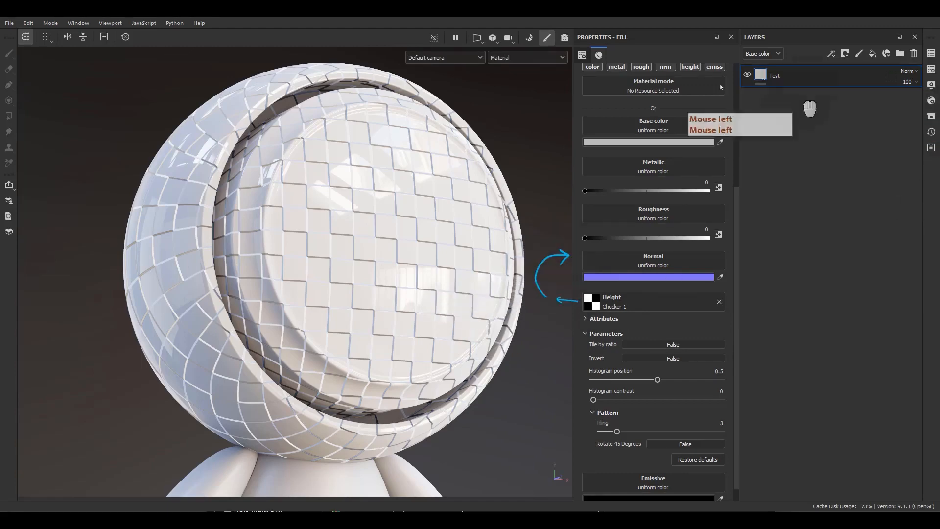
Inspect the model in the Height and Normal+Height+Mesh channel views, and return the viewport to the Material view.
left_click(531, 59)
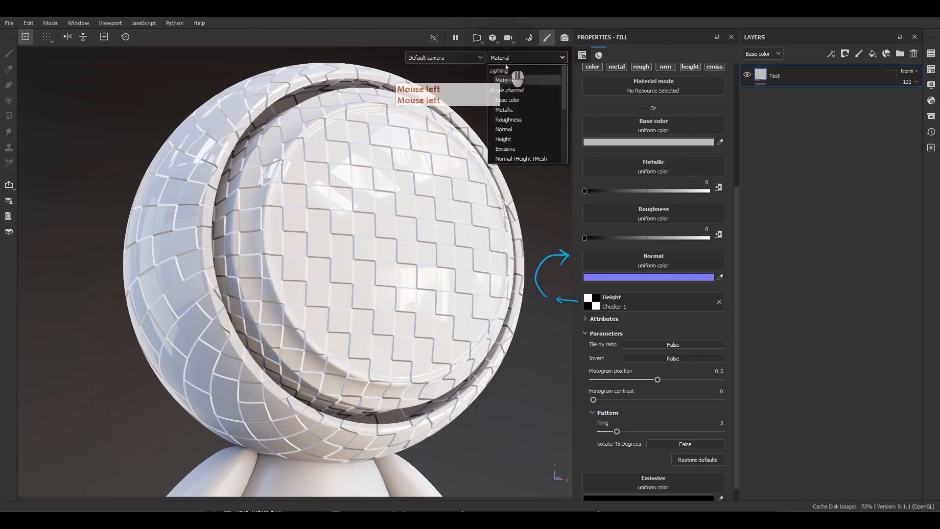
left_click(504, 140)
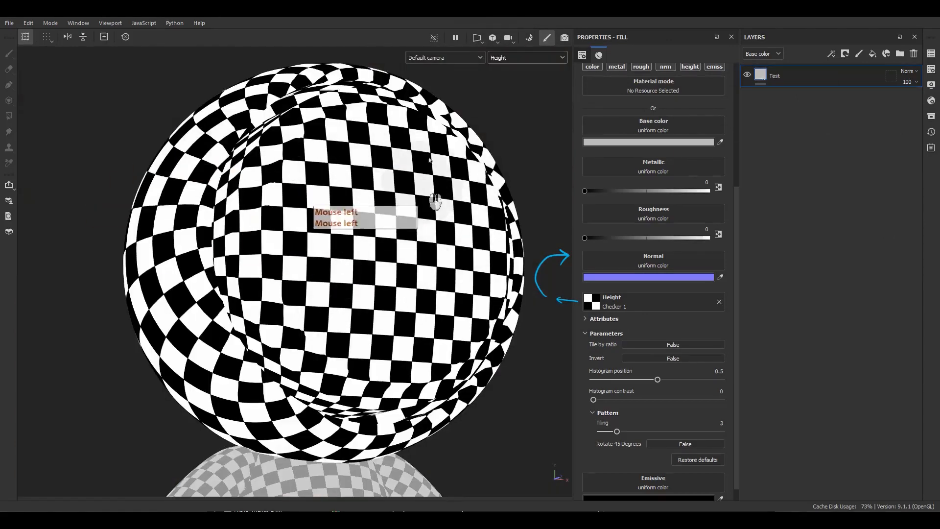
left_click(508, 63)
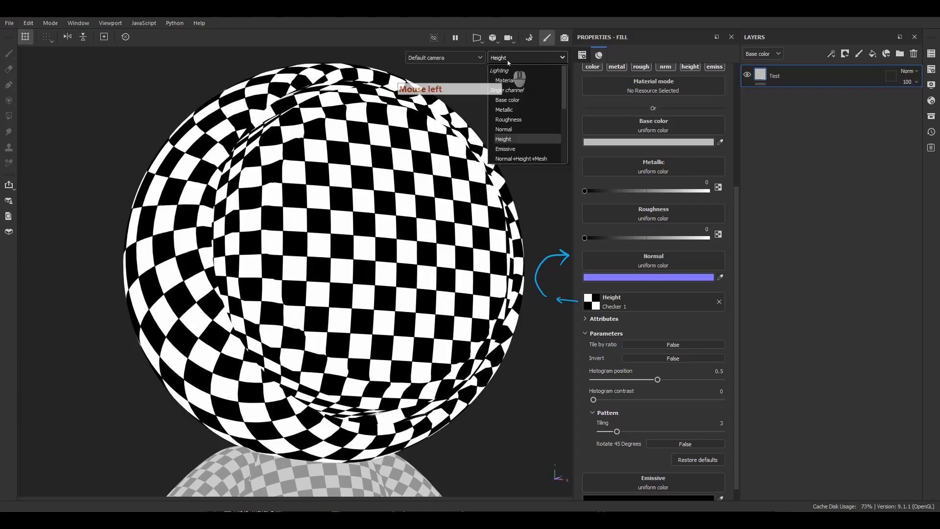
left_click(521, 159)
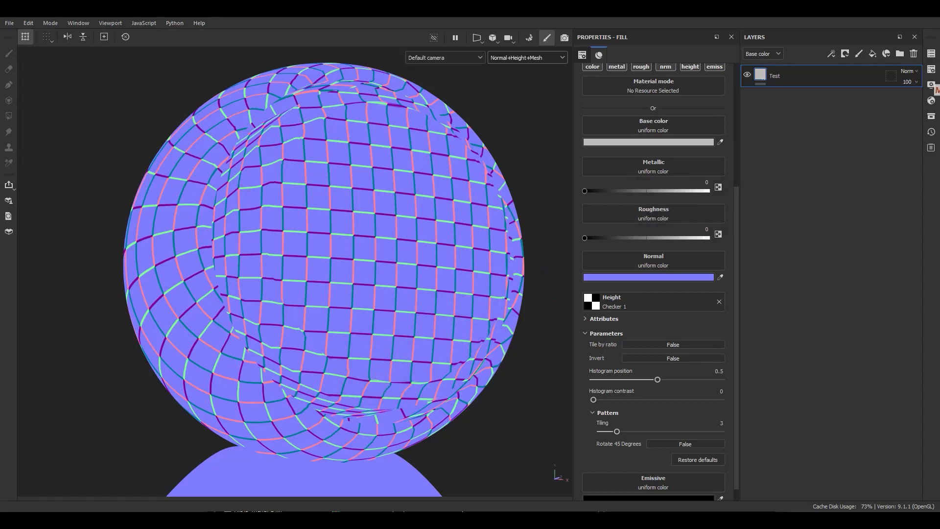
left_click(518, 58)
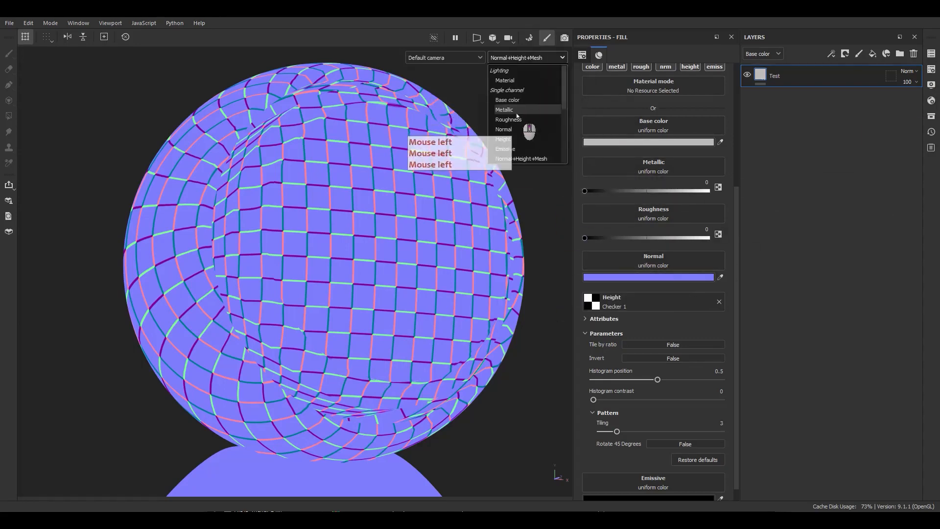
left_click(505, 80)
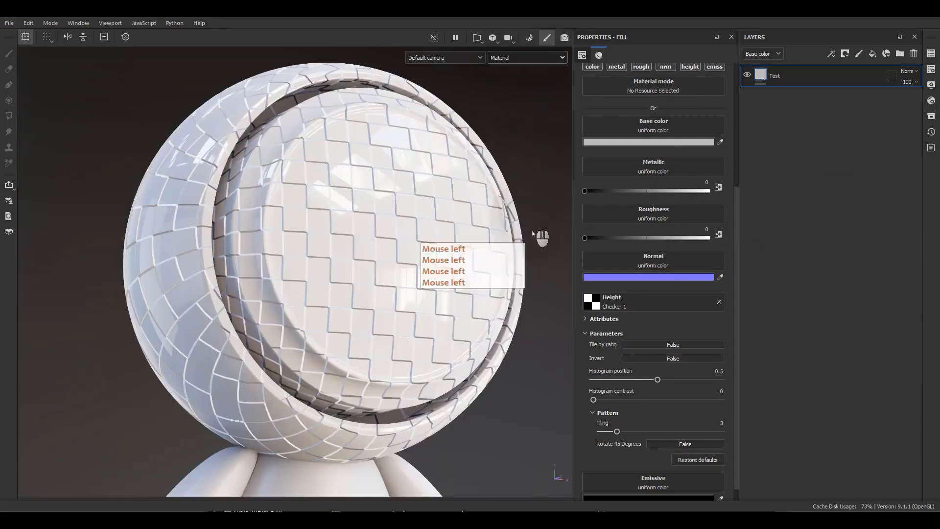
Remove the Checker 1 texture from the height channel and set the Test layer's emissive color to red (FF0000).
left_click(718, 302)
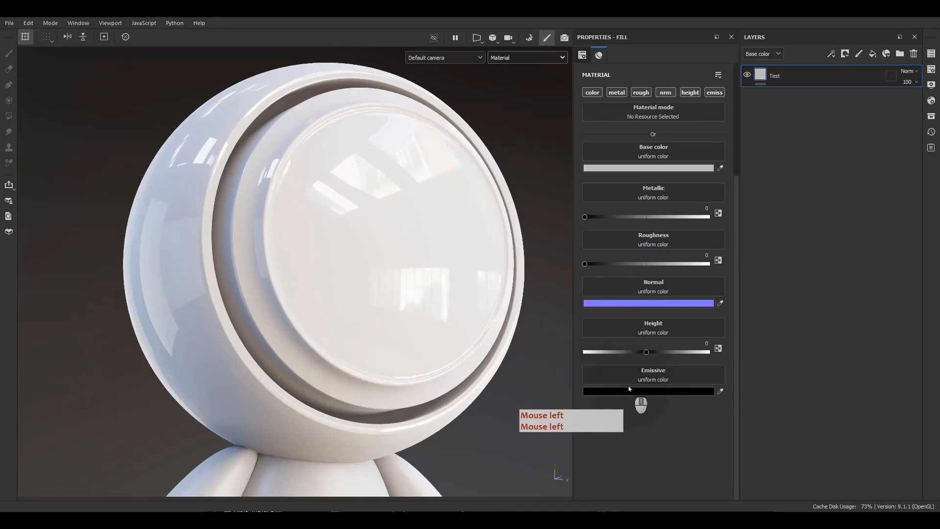
left_click(665, 395)
left_click_drag(546, 229, 607, 164)
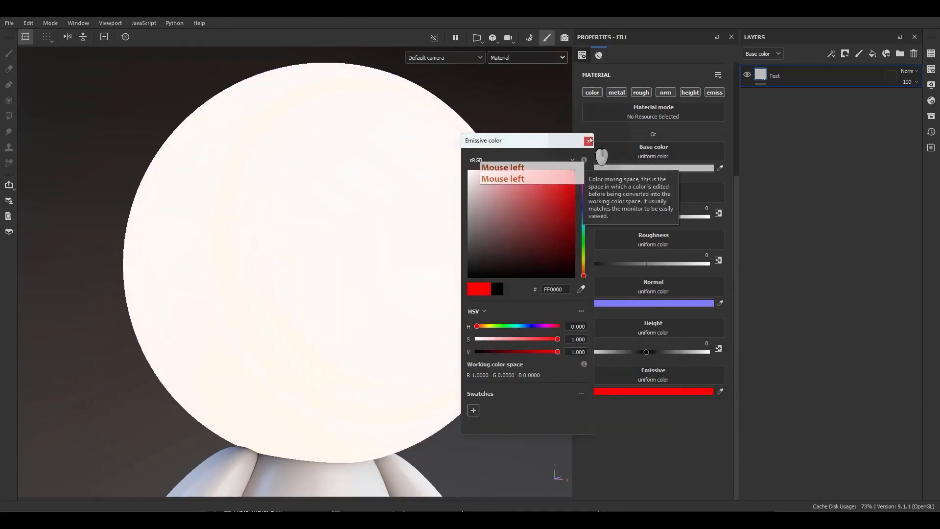
left_click(588, 141)
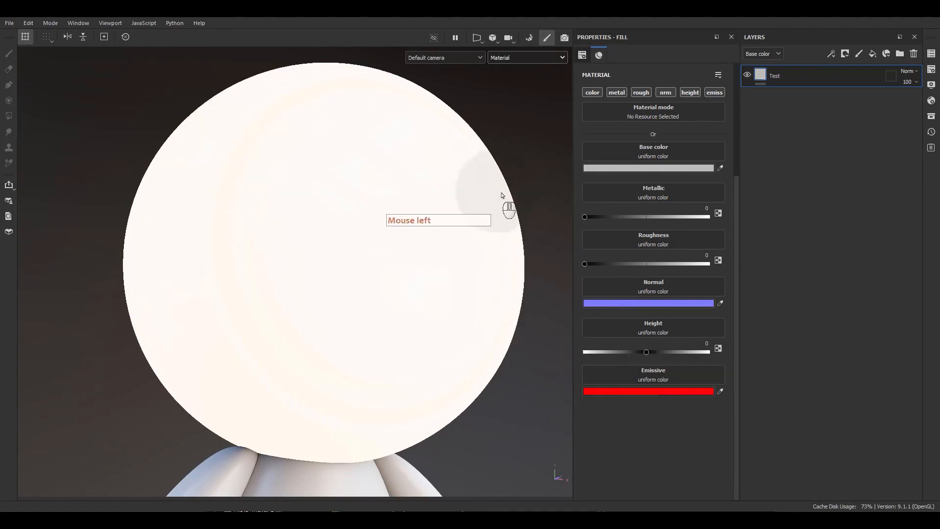
left_click(655, 377)
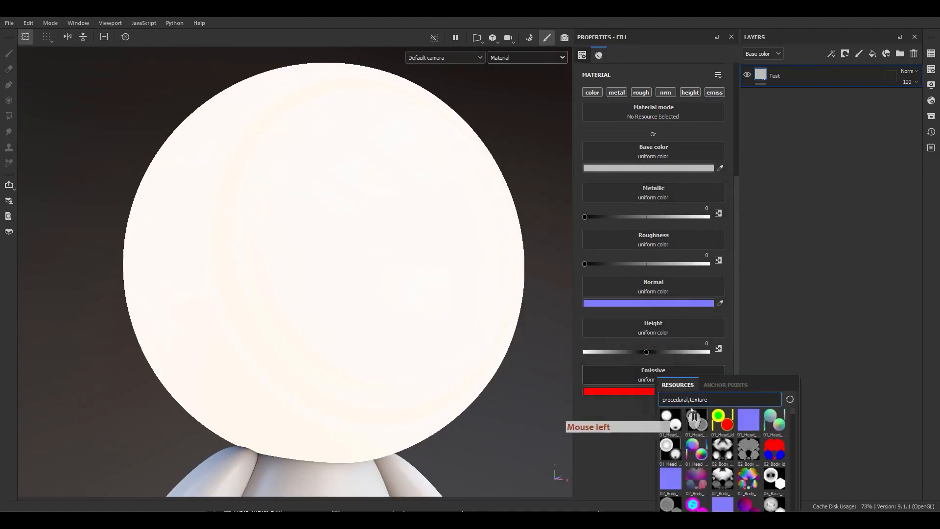
scroll(712, 473, "down", 5)
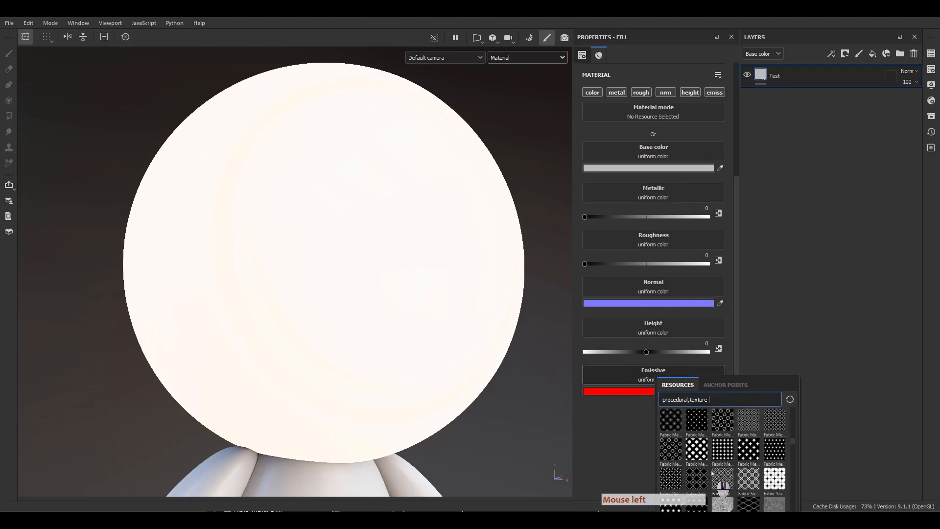
left_click(593, 429)
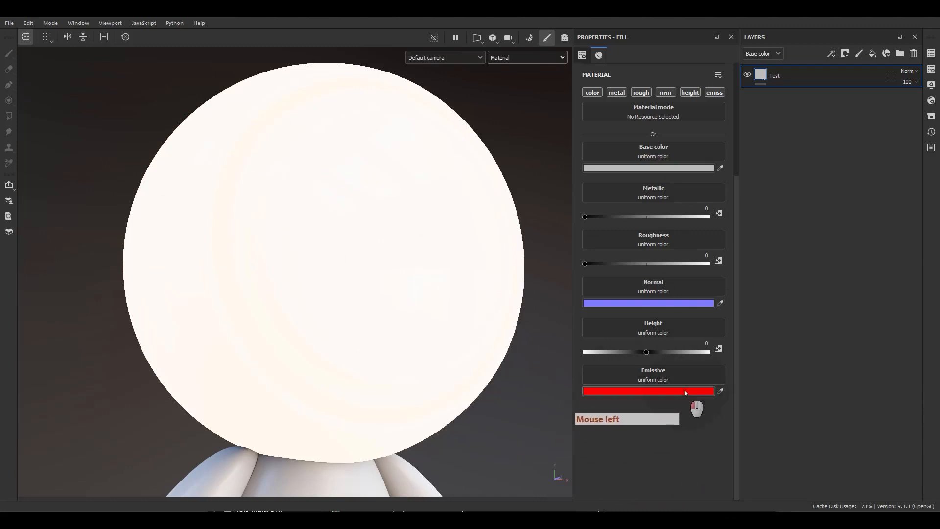
Set the Test layer's emissive color back to black (000000).
left_click(681, 391)
left_click_drag(511, 258, 428, 325)
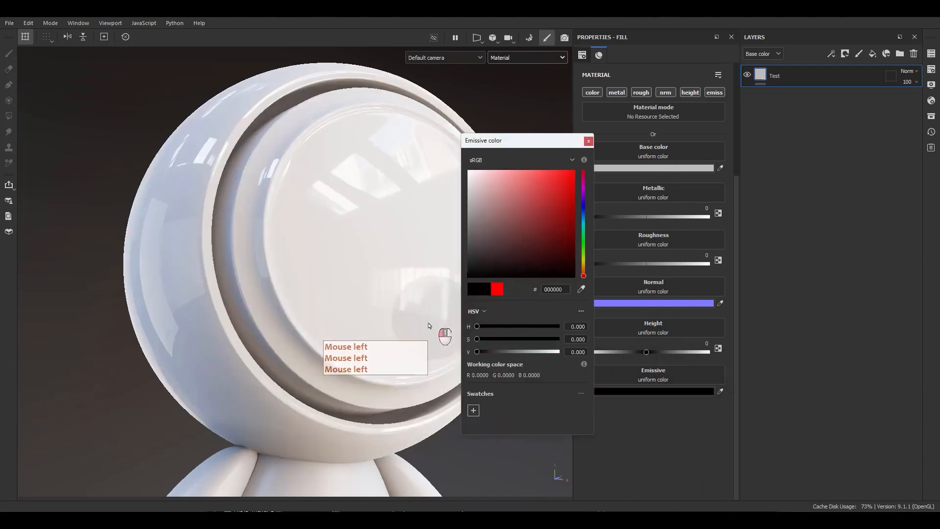
left_click(588, 141)
Add a new fill layer above the Test layer and rename it Emissive.
left_click(872, 54)
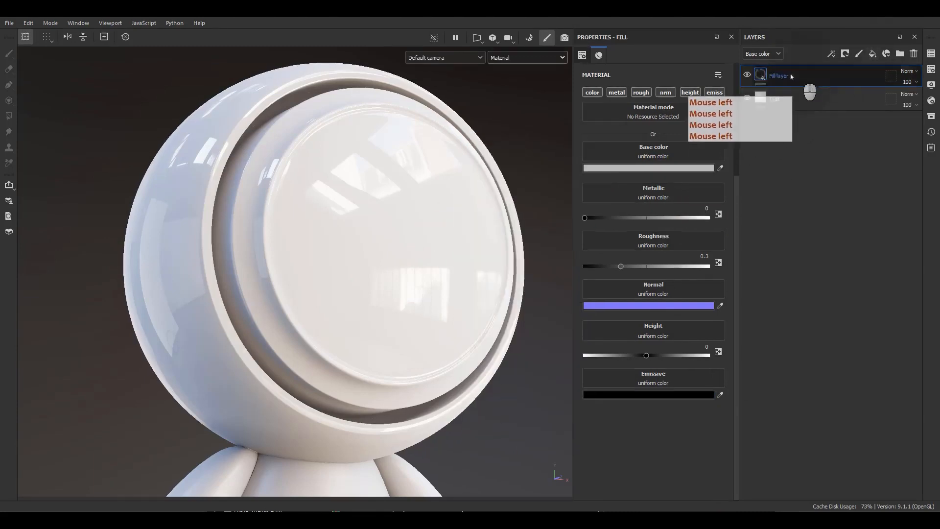
double_click(798, 79)
type("ERm")
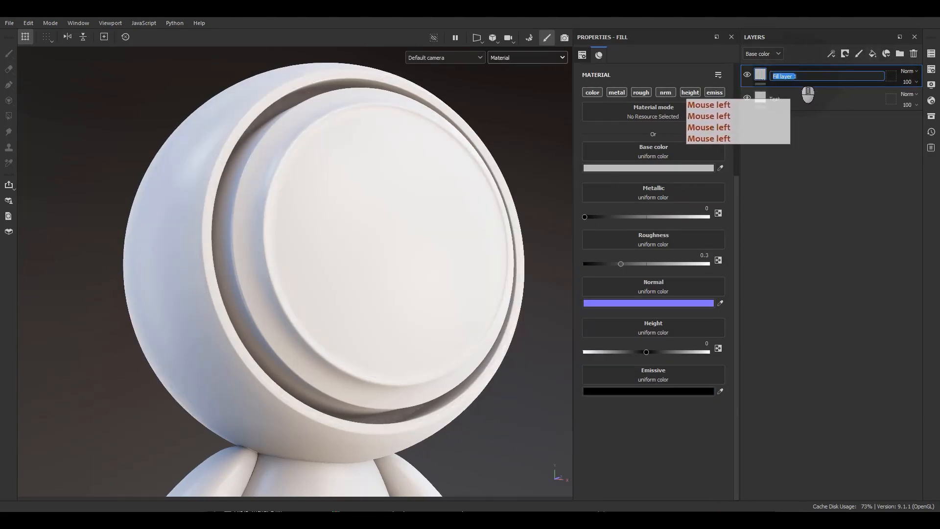
key("BackSpace")
type("m")
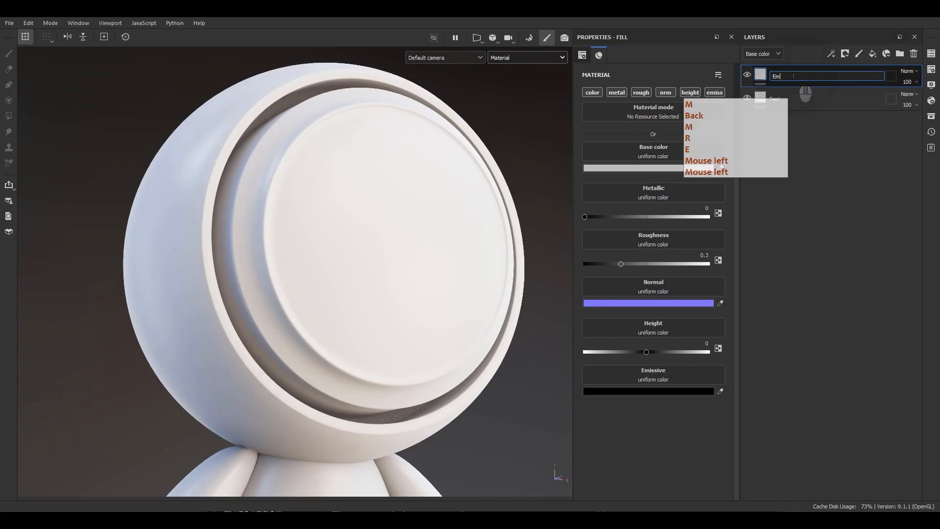
type("issive")
key("Return")
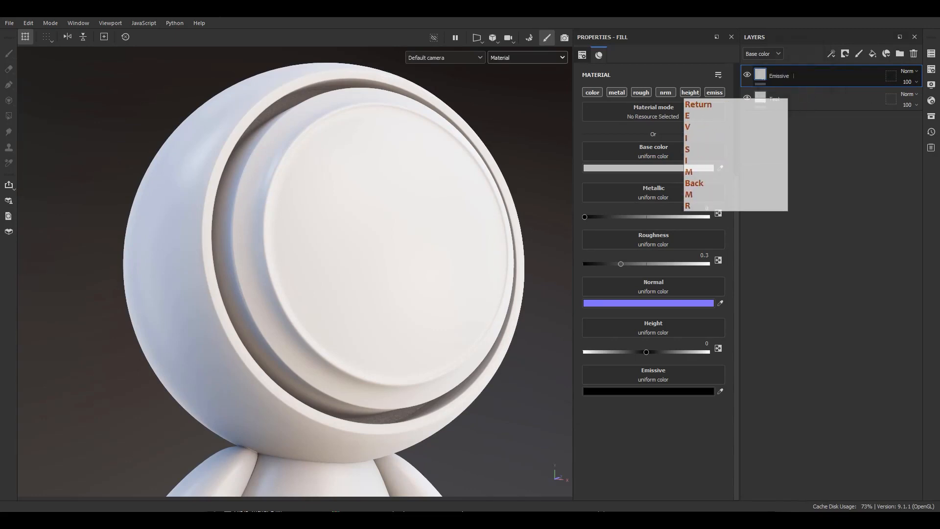
left_click(767, 75)
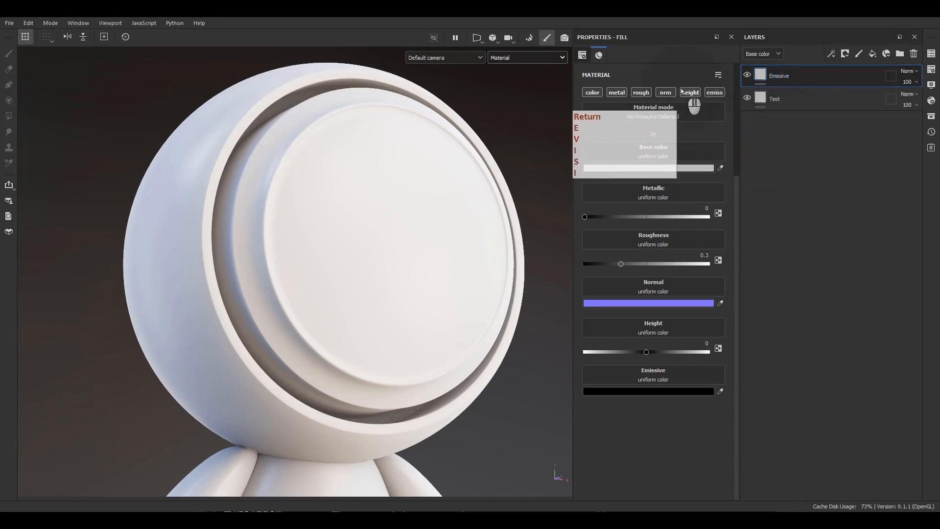
Leave only the emissive channel active on the Emissive layer and set its color to red (FF0000).
left_click(720, 93, "alt")
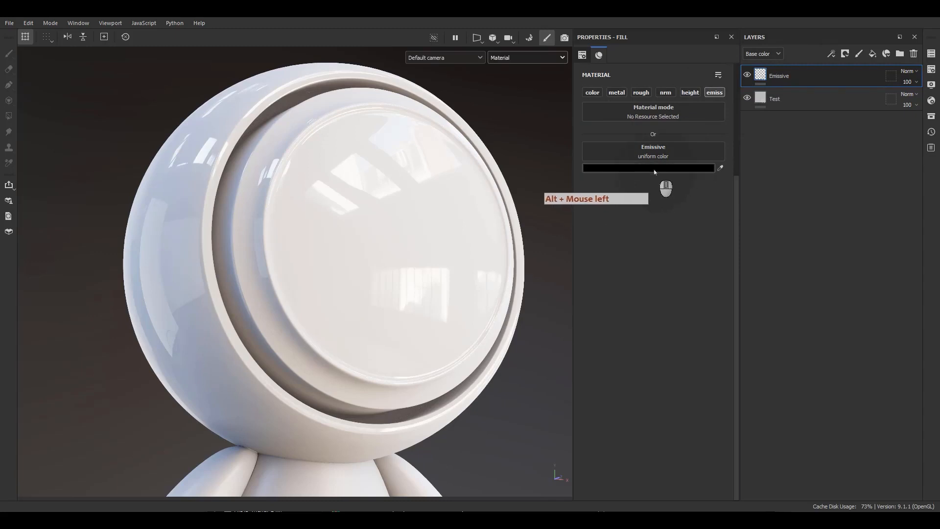
left_click(636, 168)
left_click_drag(553, 208, 599, 160)
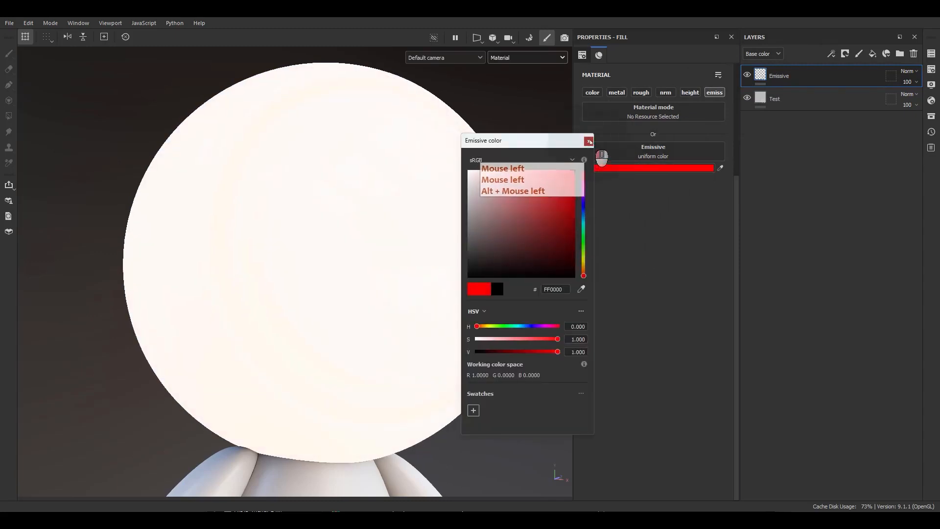
Add a black mask to the Emissive layer and add a fill effect to that mask.
left_click(588, 141)
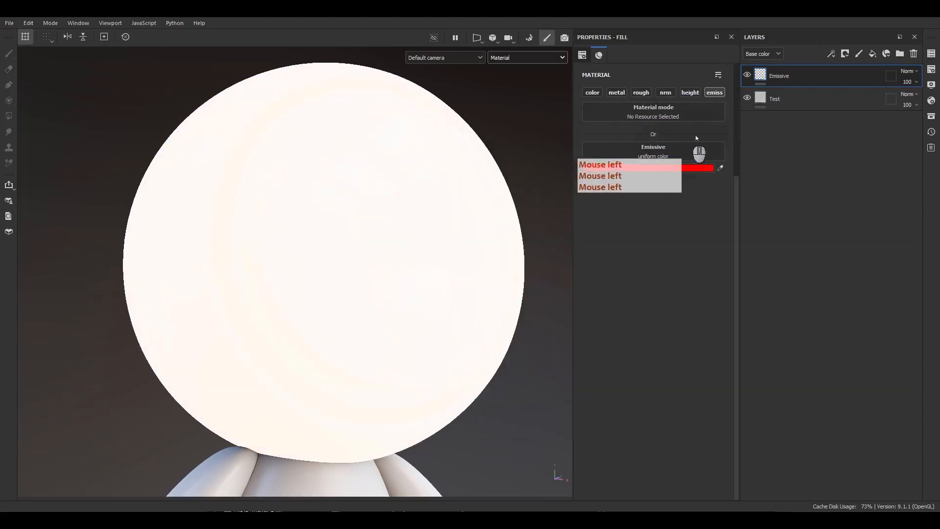
right_click(778, 76)
left_click(790, 94)
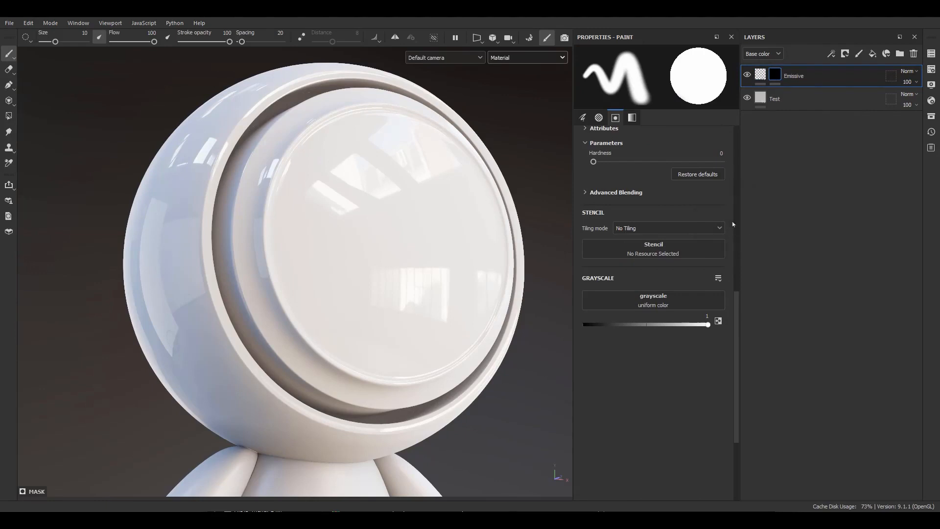
right_click(775, 76)
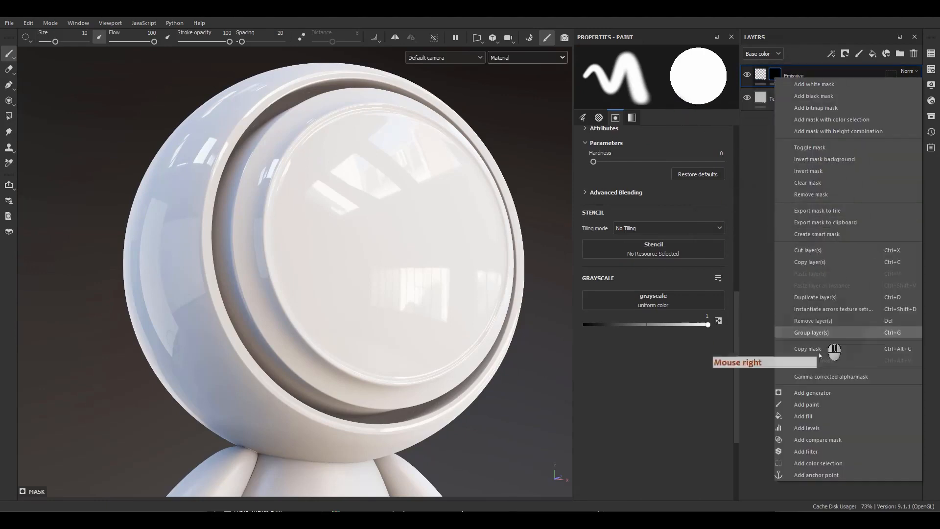
left_click(803, 416)
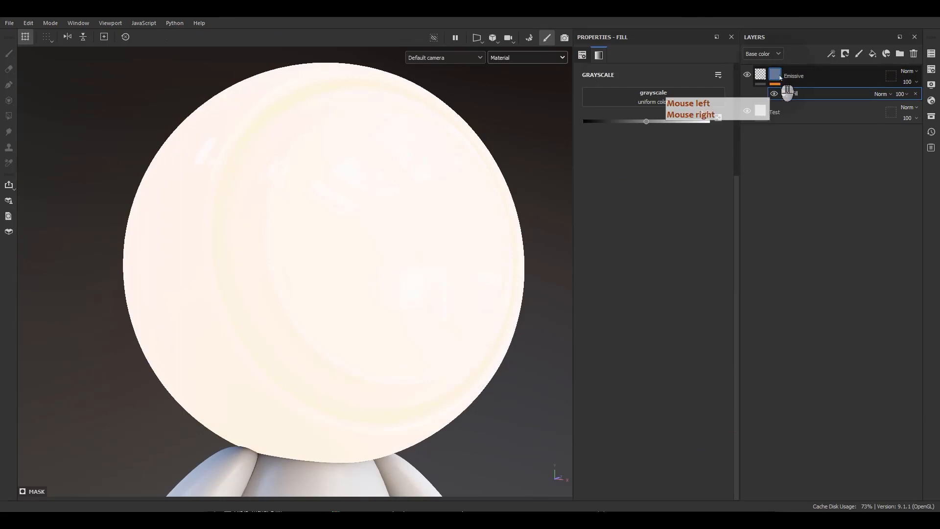
left_click(766, 100)
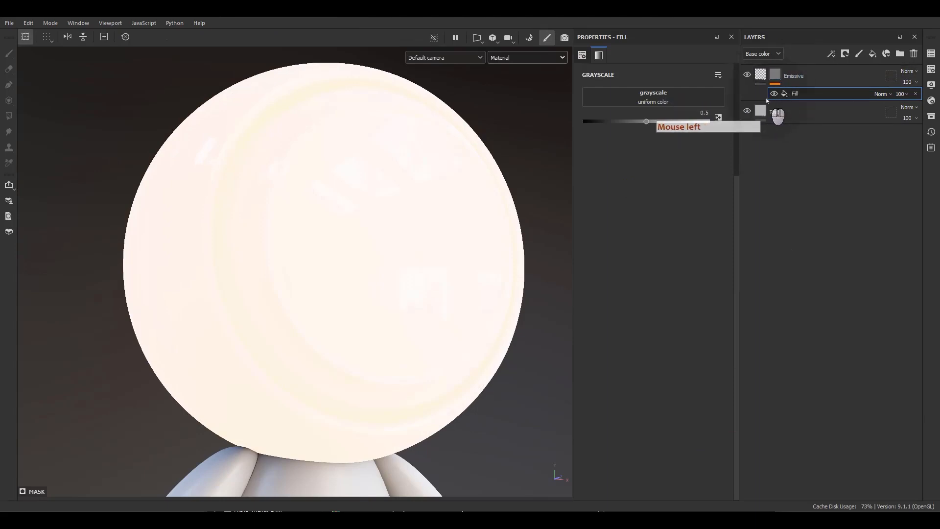
mouse_move(757, 79)
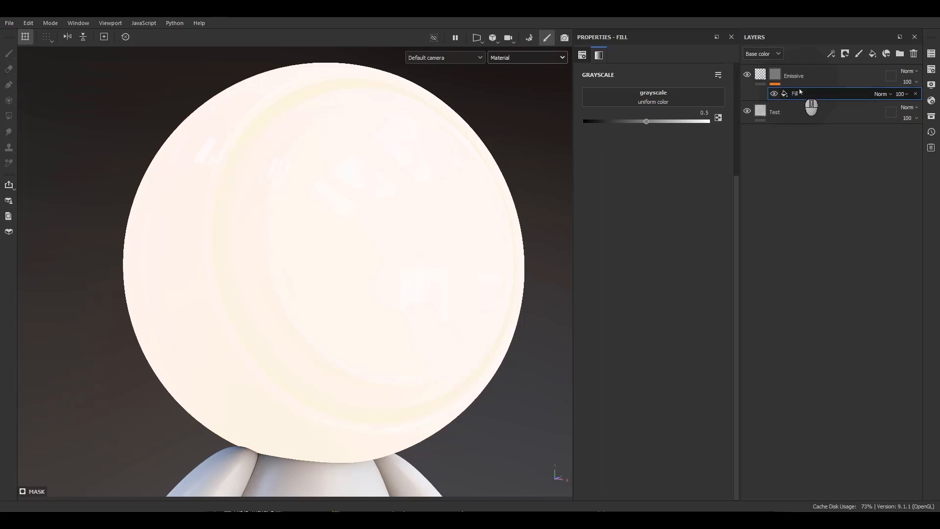
Assign the Fabric Alternate V procedural texture as the grayscale source of the Emissive layer's mask fill.
left_click(796, 93)
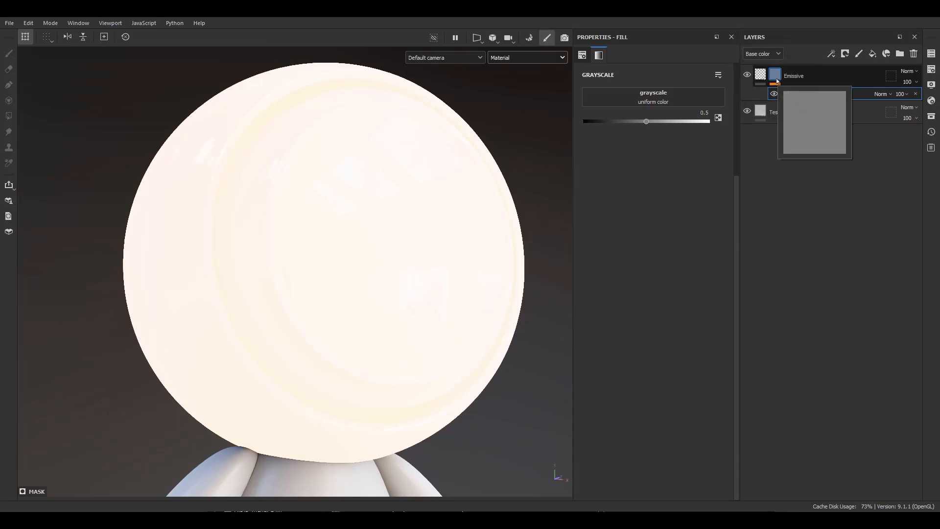
left_click(642, 104)
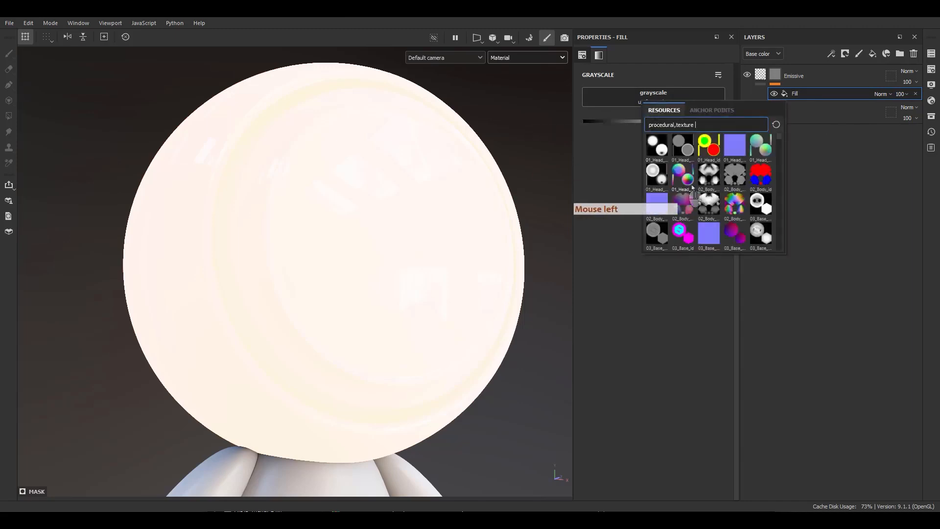
scroll(697, 197, "down", 6)
scroll(696, 197, "down", 5)
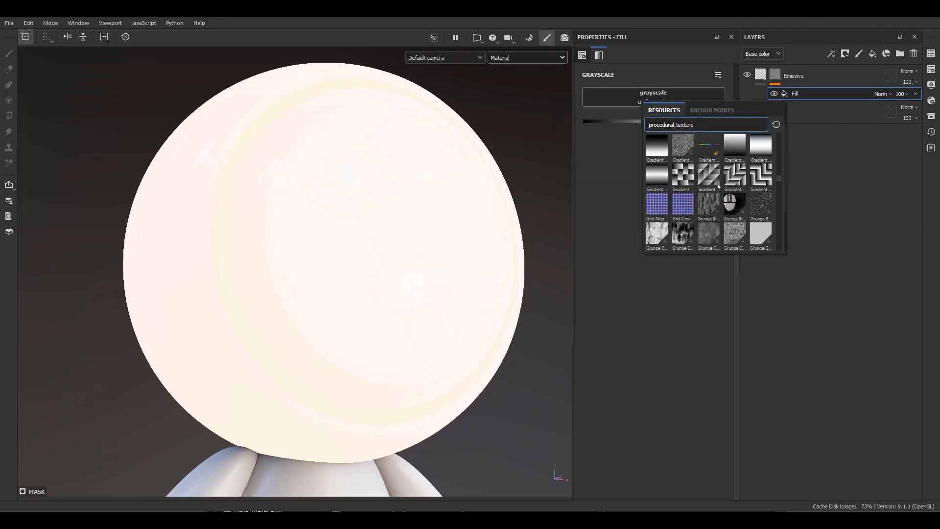
scroll(718, 186, "down", 5)
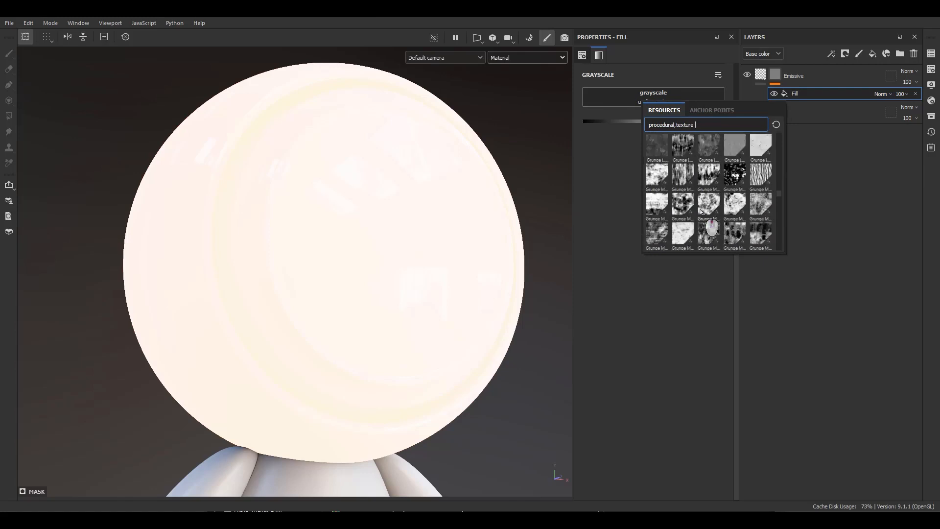
scroll(700, 212, "up", 10)
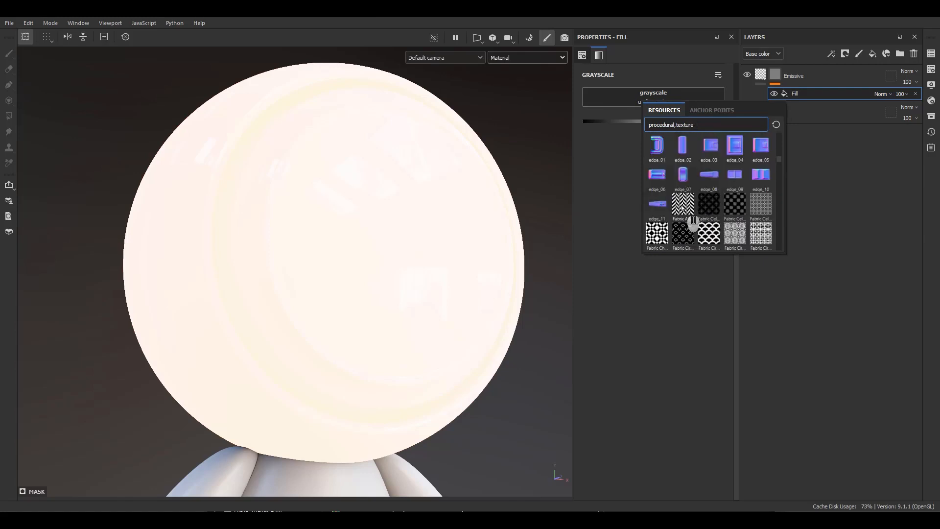
left_click(682, 208)
scroll(650, 303, "up", 3)
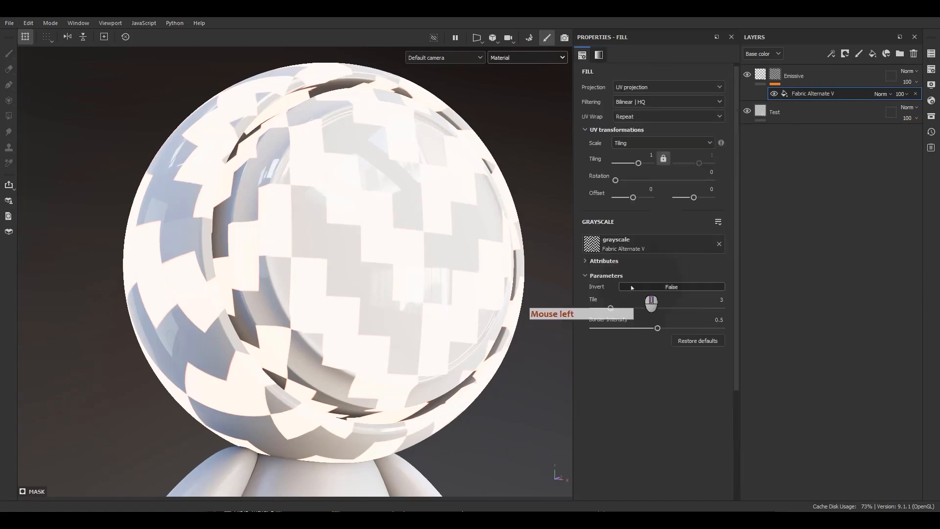
Set the mask texture's Tile parameter to 16 and its UV tiling to 4.
left_click_drag(610, 307, 729, 313)
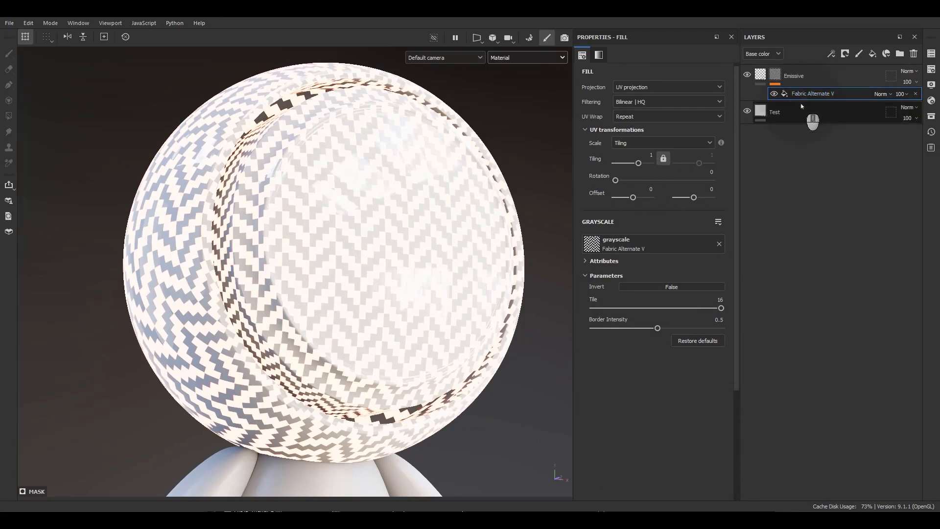
scroll(583, 154, "up", 1)
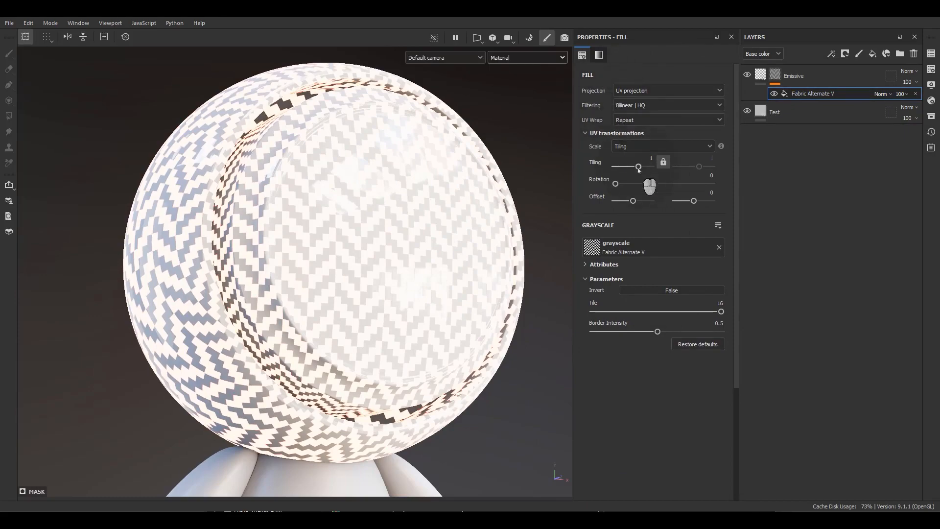
left_click_drag(638, 167, 642, 168)
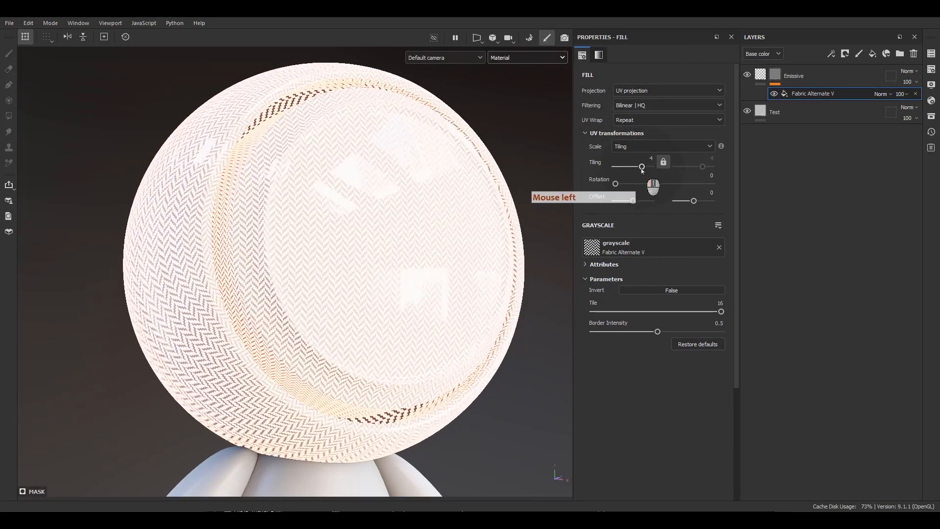
Set the Emissive layer's emissive color to a darker, fully saturated red.
left_click(760, 74)
left_click(610, 318)
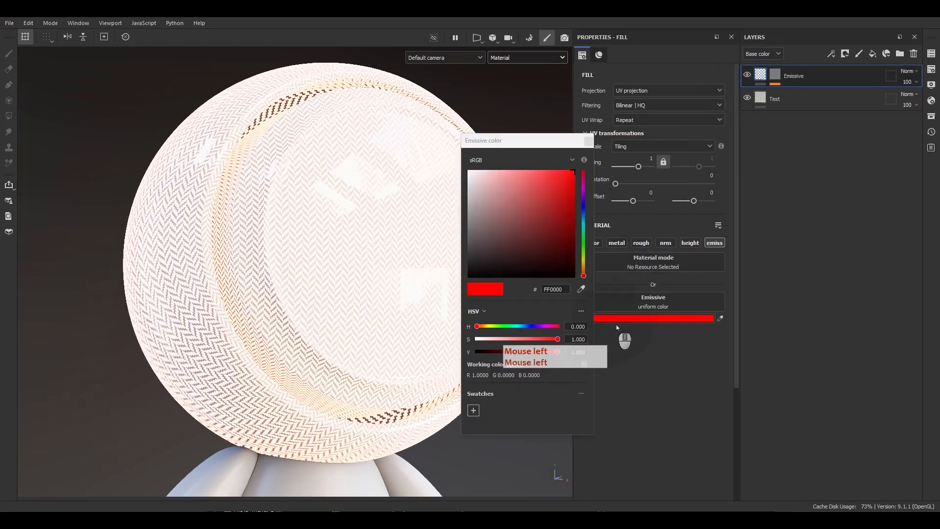
left_click(576, 216)
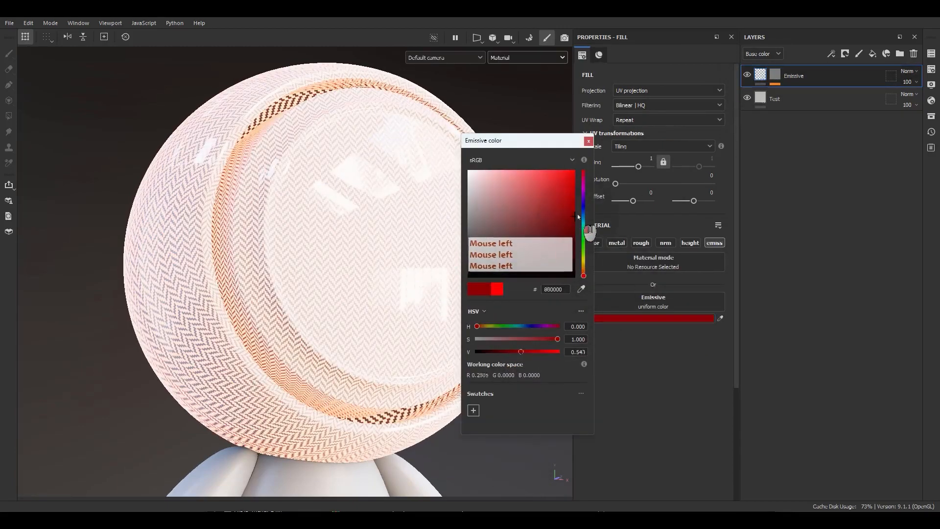
left_click(589, 141)
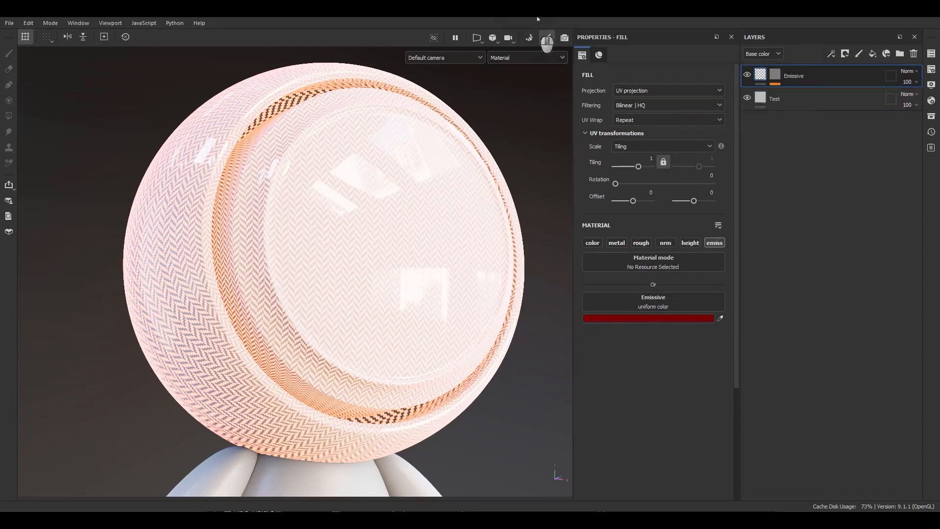
Show only the emissive channel in the viewport and toggle the Emissive layer's visibility repeatedly to examine its contribution.
left_click(526, 58)
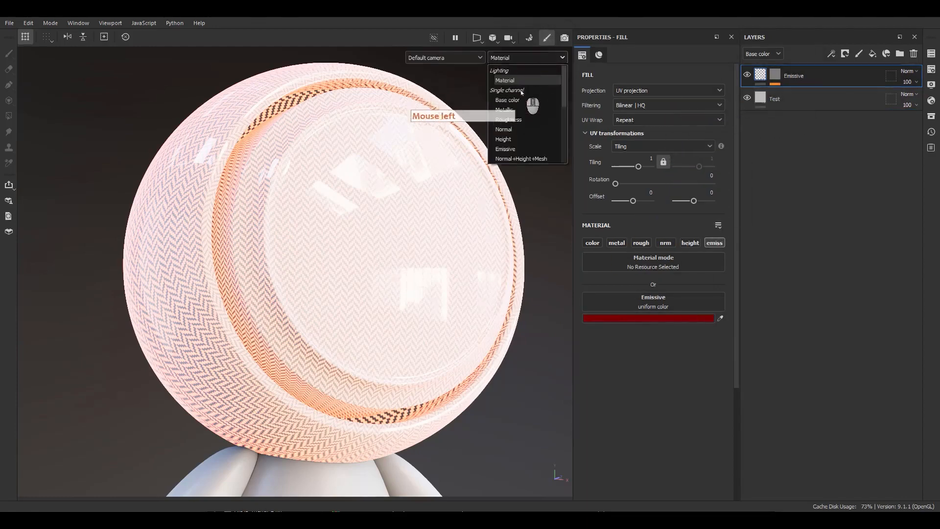
left_click(519, 148)
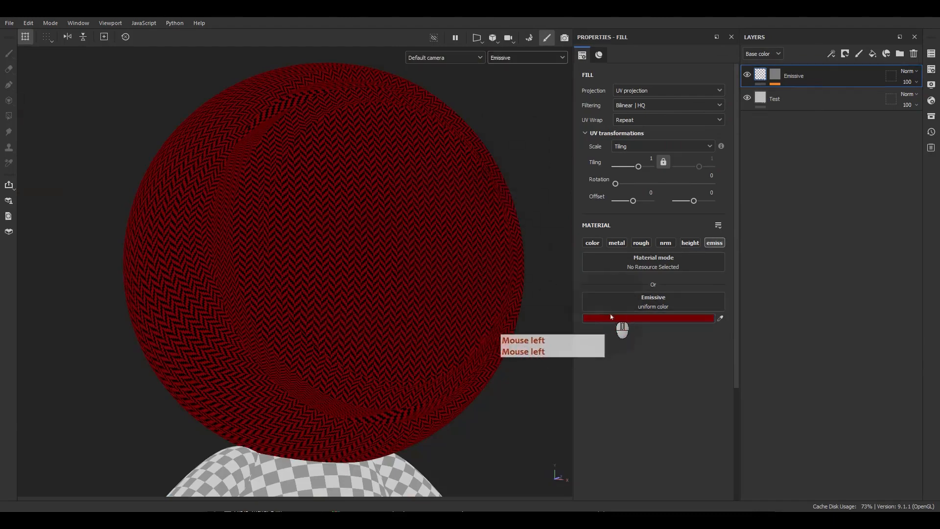
left_click(747, 75)
left_click(746, 75)
left_click(747, 75)
left_click(747, 75)
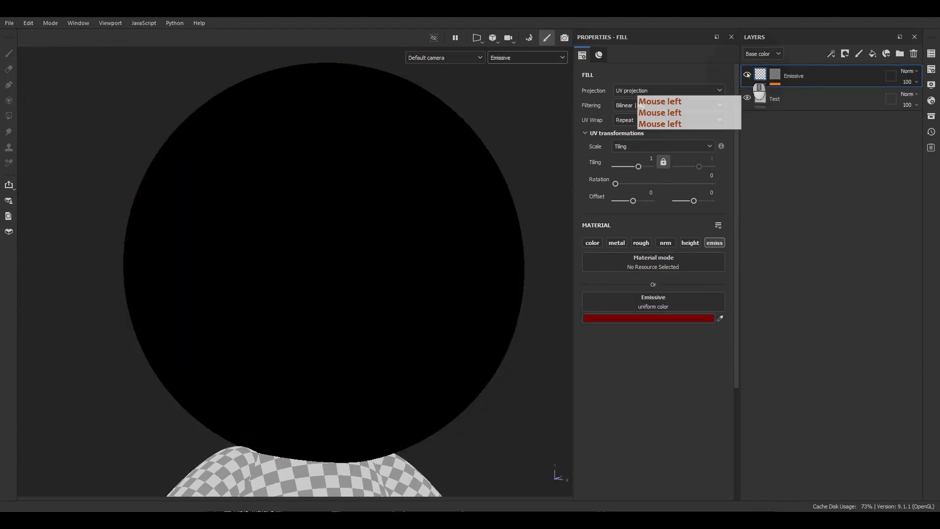
left_click(747, 75)
left_click(747, 75)
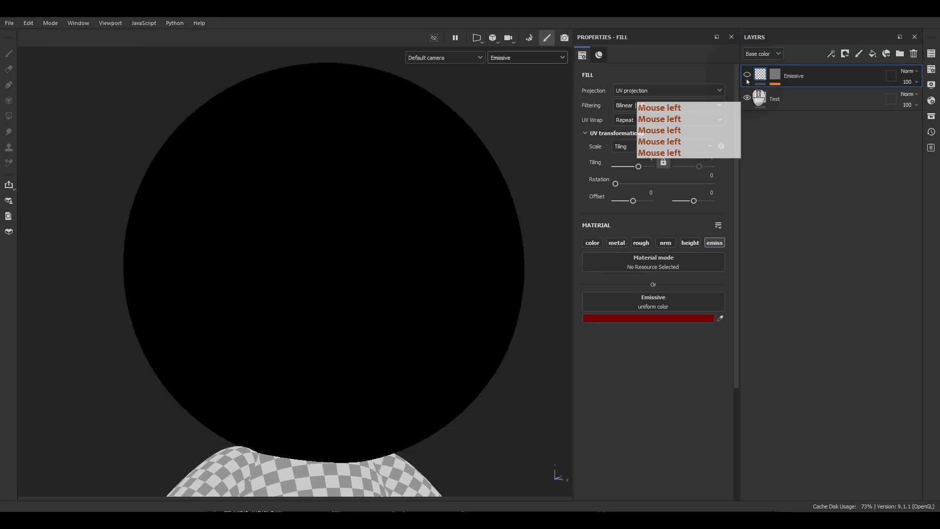
left_click(747, 75)
left_click(747, 75)
left_click(747, 75)
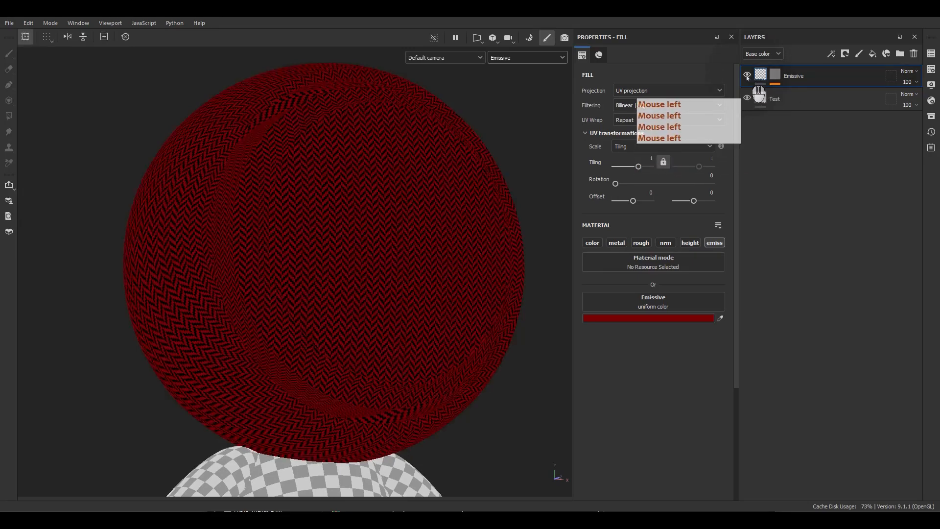
left_click(747, 75)
left_click(746, 75)
left_click(747, 74)
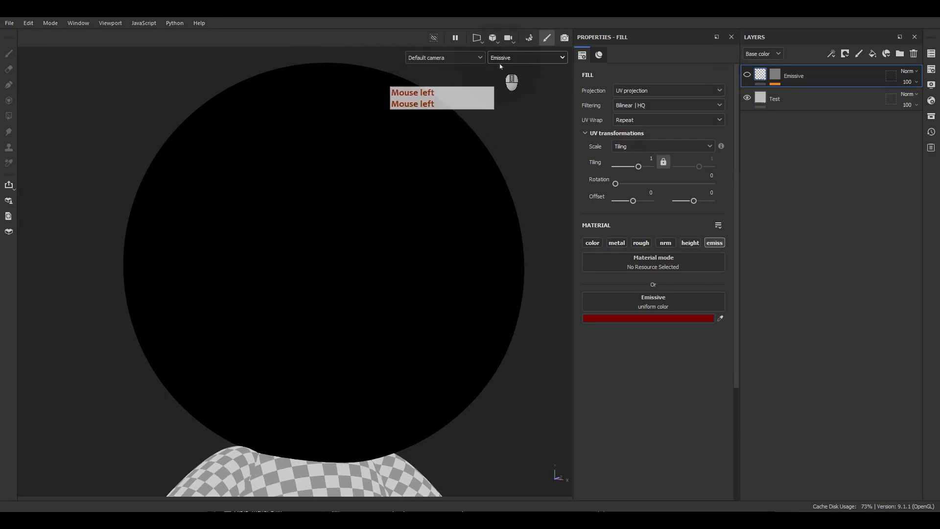
left_click(746, 75)
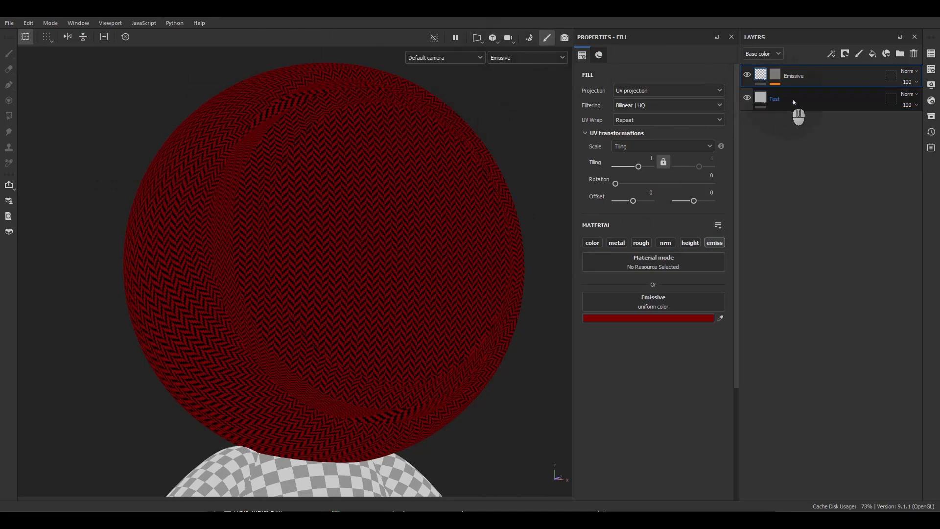
Set the Emissive layer's emissive color to a muted red (7D3737) and return the viewport to the material view.
left_click(646, 318)
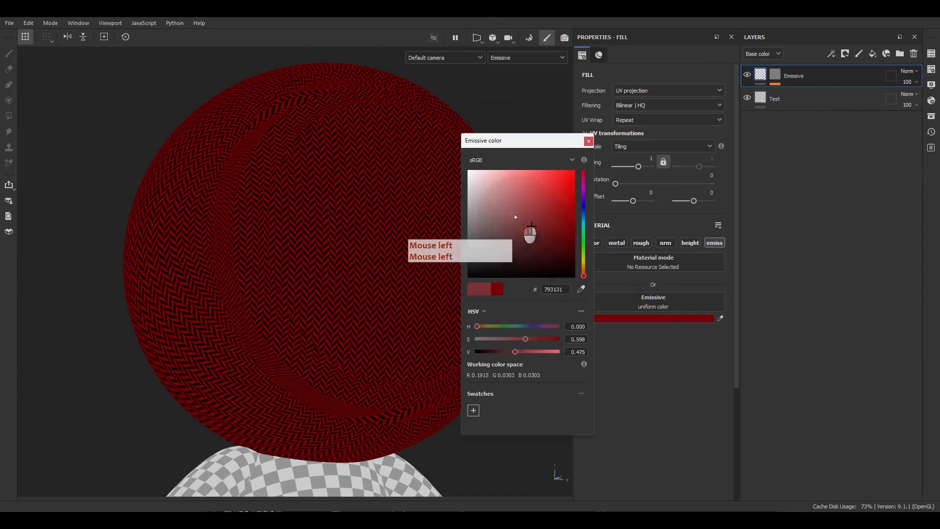
mouse_move(515, 221)
left_mouse_down()
mouse_move(525, 188)
mouse_move(512, 184)
mouse_move(492, 211)
mouse_move(528, 225)
left_mouse_up()
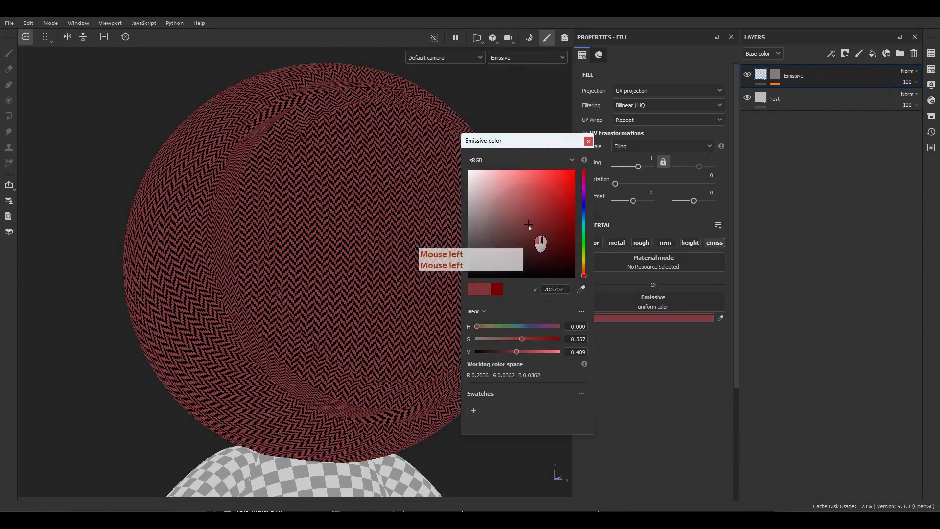
left_click(588, 142)
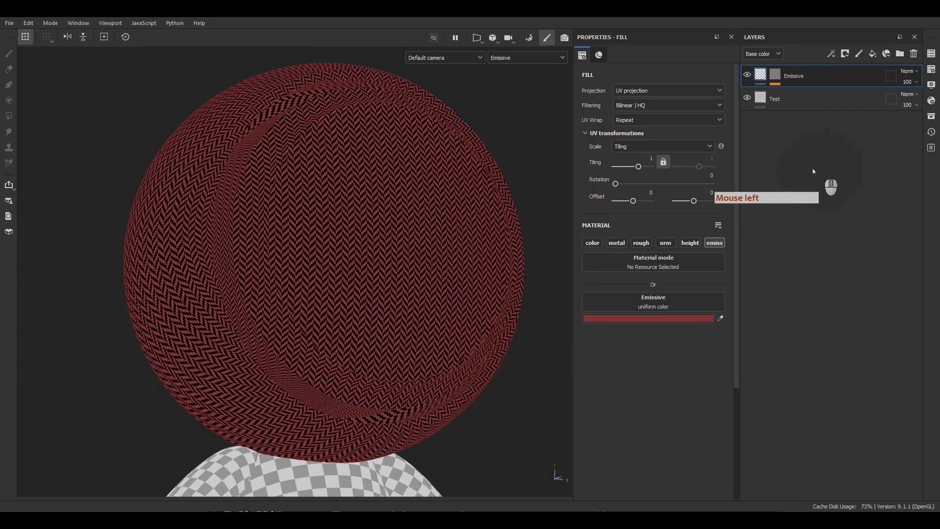
left_click(549, 133)
key("m")
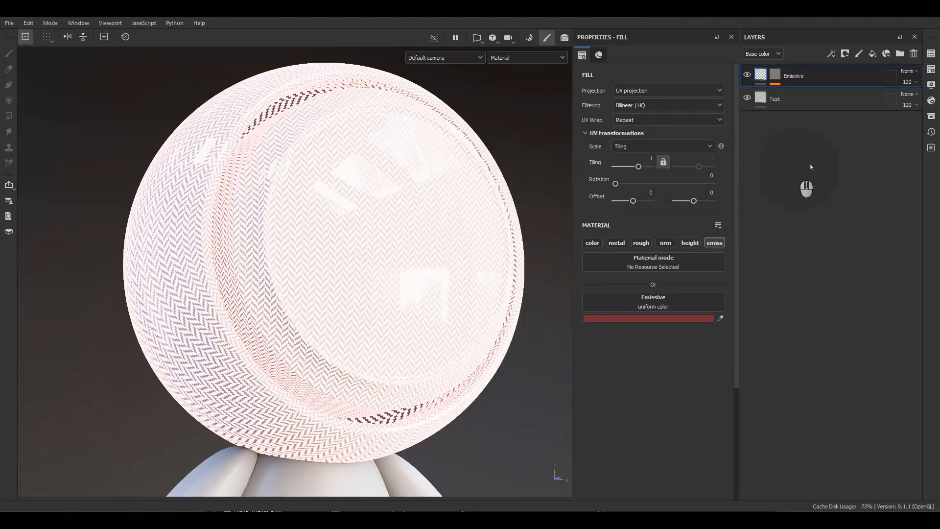
Lower the main shader's emissive intensity to 1, raise it to about 8.22, and close the shader settings.
left_click(931, 100)
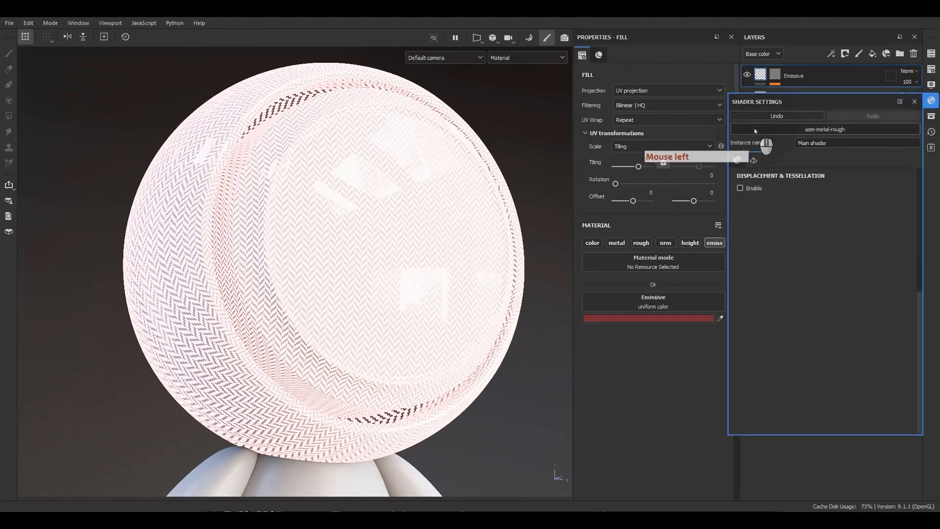
left_click(734, 161)
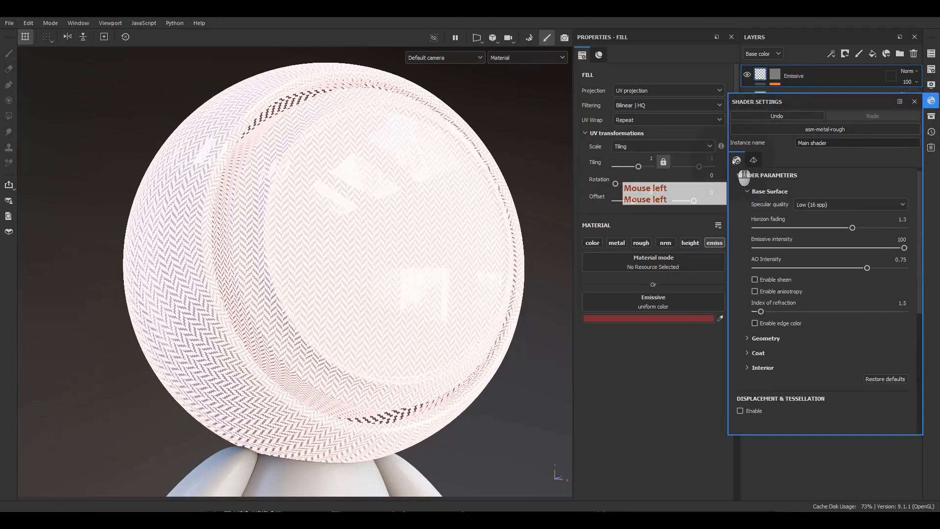
left_click(901, 239)
type("1")
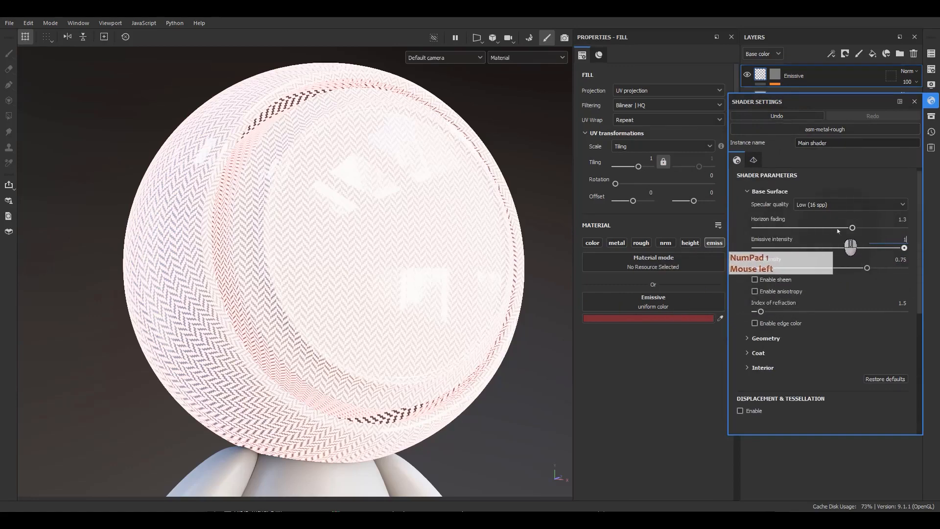
key("Return")
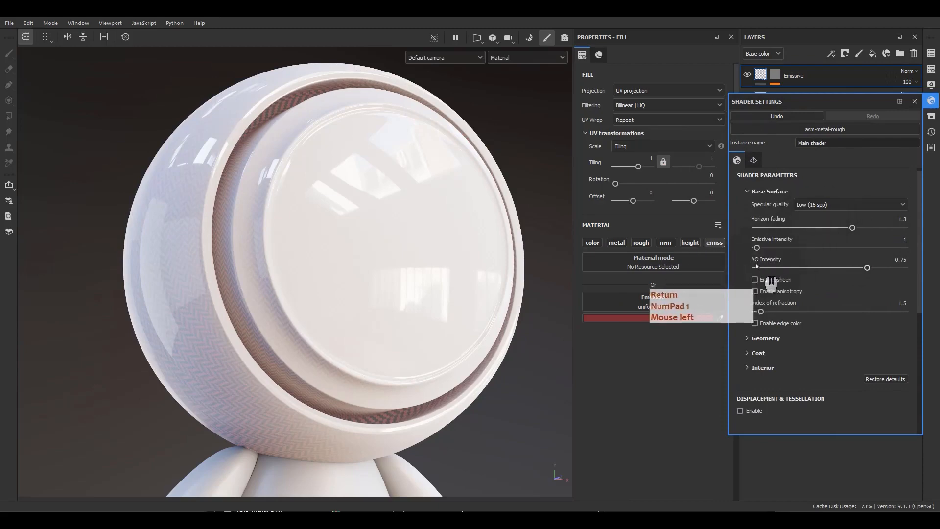
mouse_move(756, 247)
left_mouse_down()
mouse_move(839, 250)
mouse_move(752, 251)
mouse_move(768, 249)
left_mouse_up()
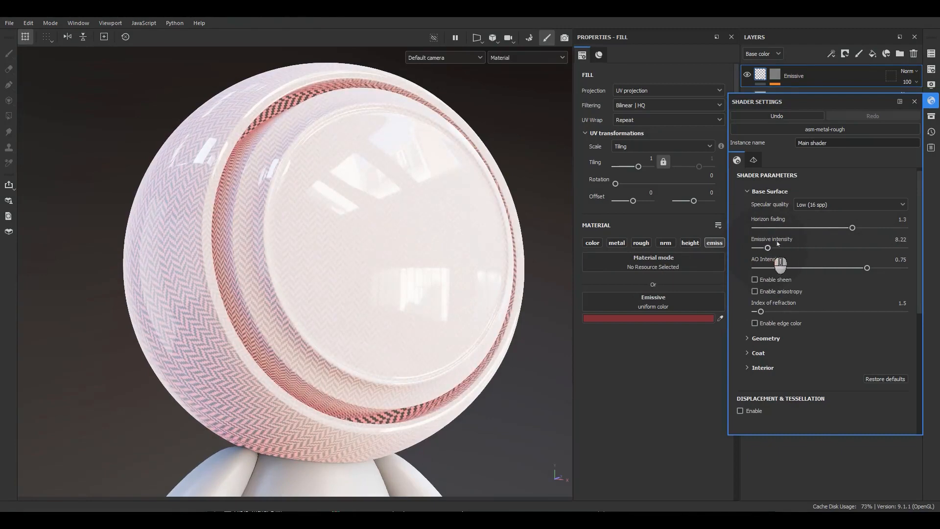
left_click(914, 101)
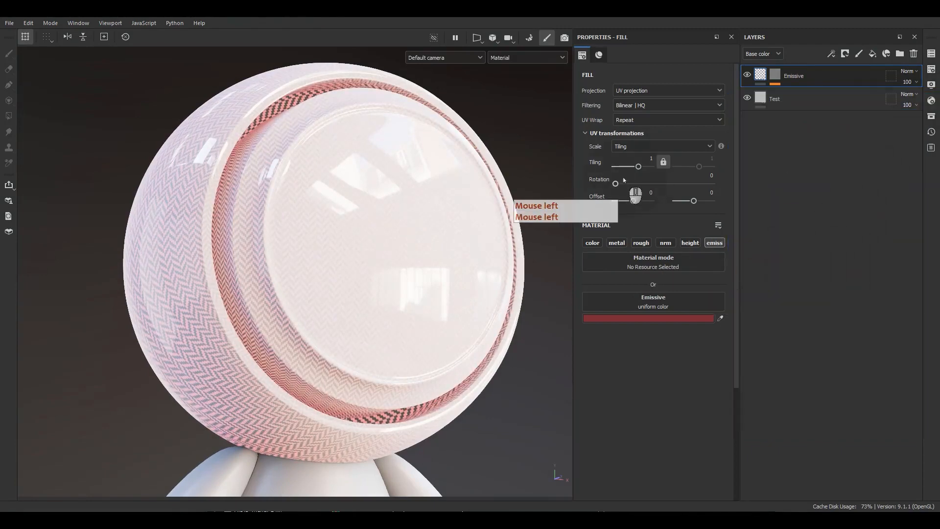
left_click(756, 86)
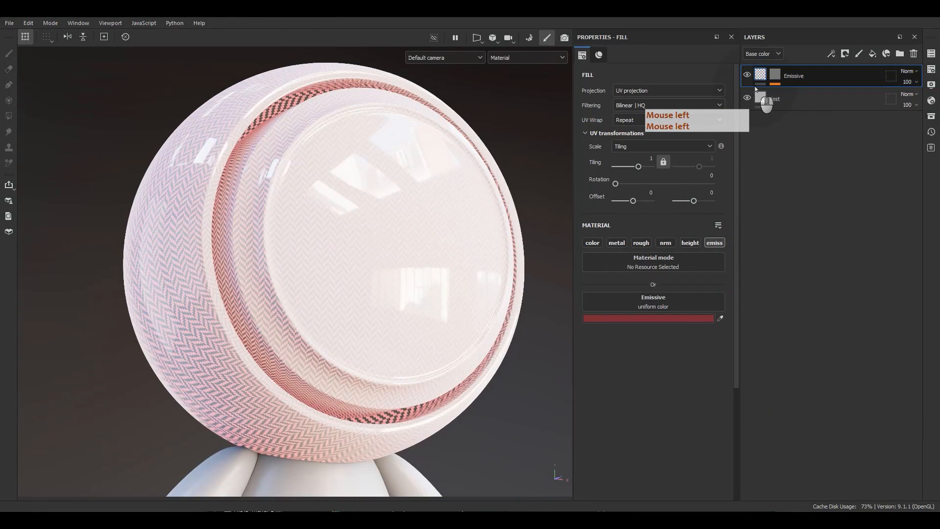